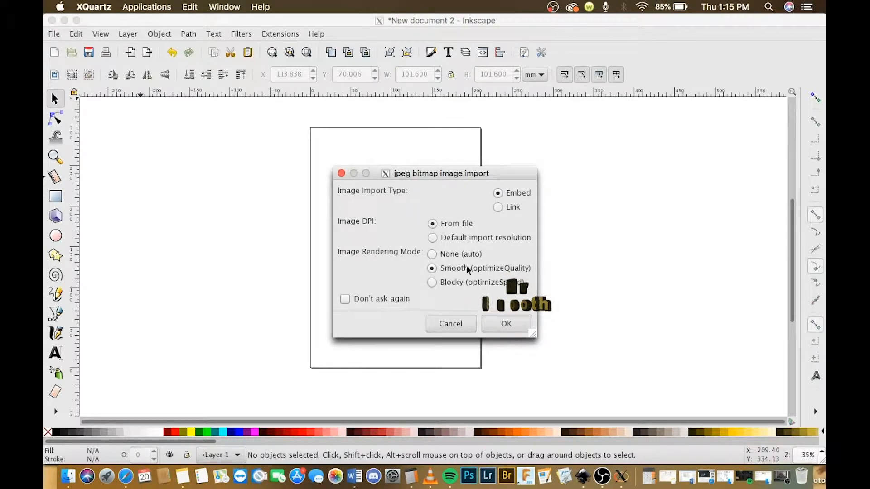
# Step: Import the skull-and-crossbones JPEG as an embedded image and enlarge it to about 163 by 168 mm on the page
pyautogui.click(486, 319)
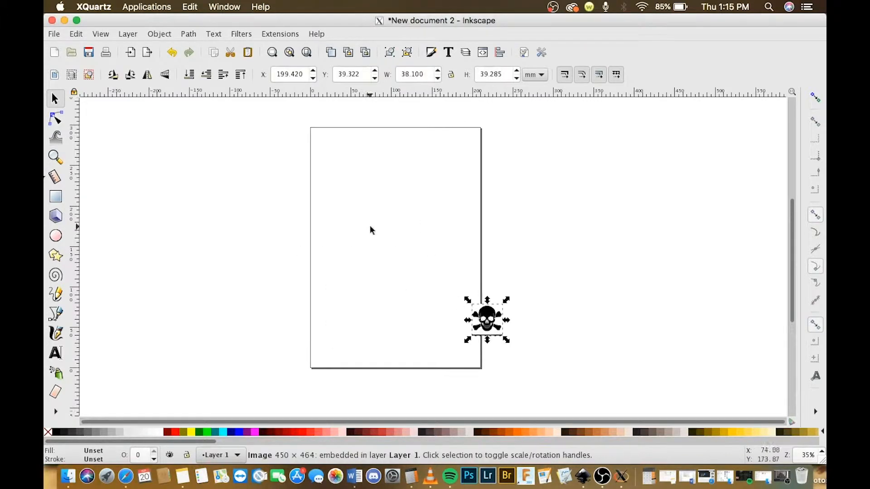
pyautogui.moveTo(497, 329); pyautogui.dragTo(482, 204)
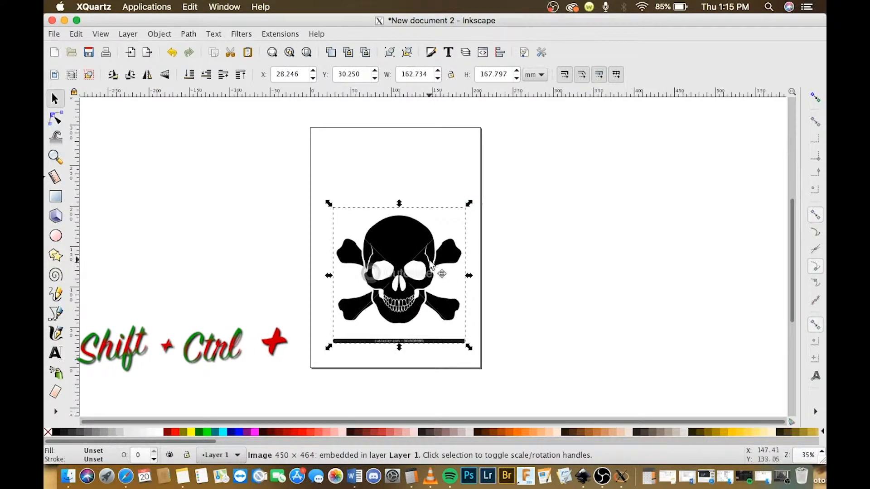
pyautogui.moveTo(430, 262); pyautogui.dragTo(385, 227)
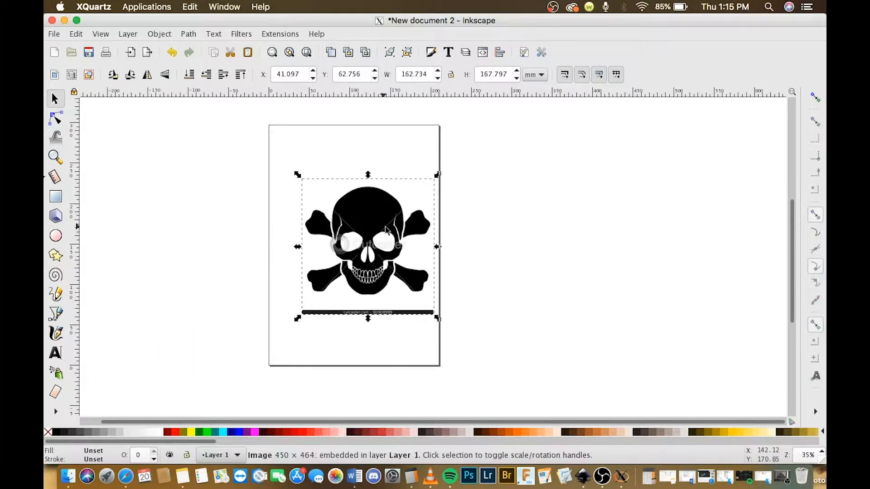
# Step: Trace the skull image into a vector path using Brightness cutoff with a threshold of 0.650
pyautogui.press('ctrl')
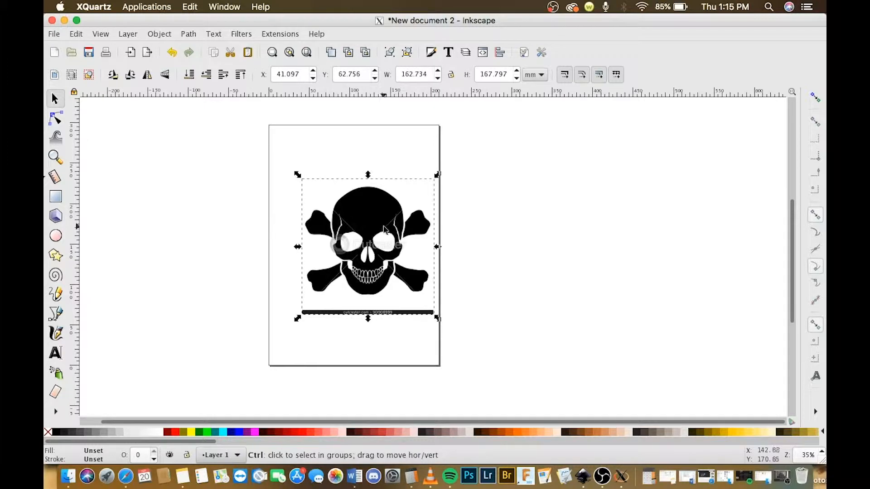
pyautogui.scroll(-2, 373, 222)
pyautogui.scroll(4, 373, 222)
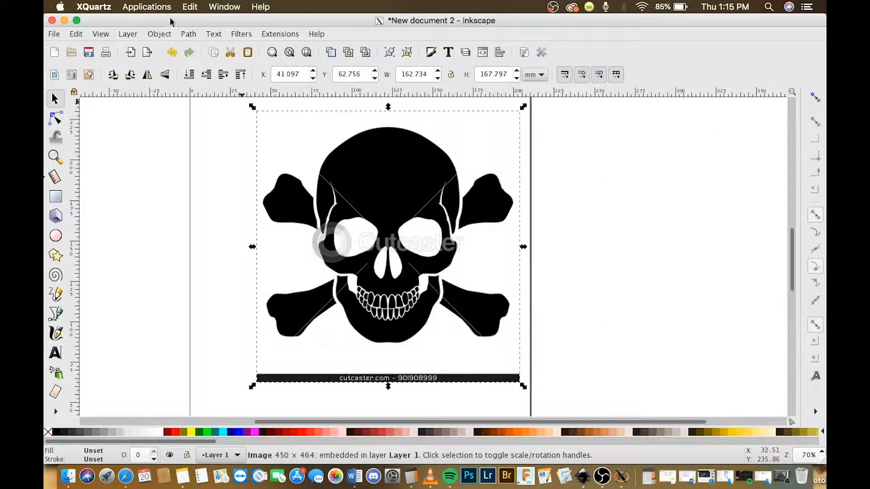
pyautogui.click(186, 35)
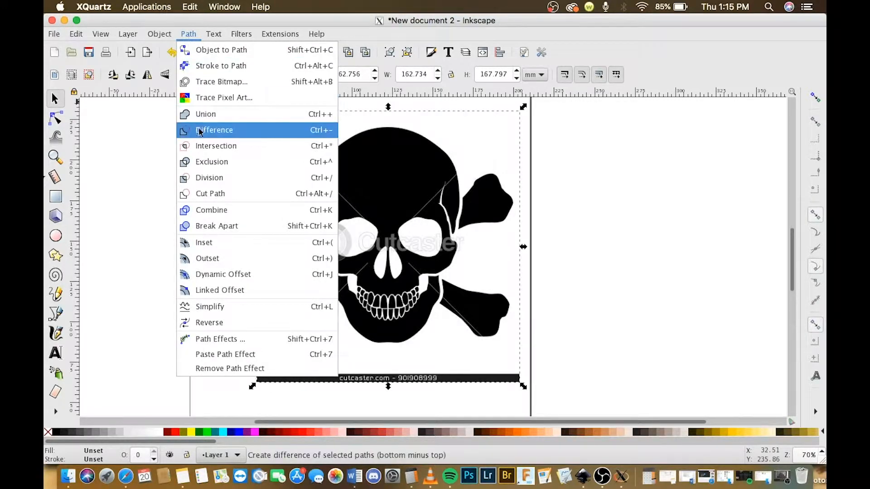
pyautogui.click(220, 84)
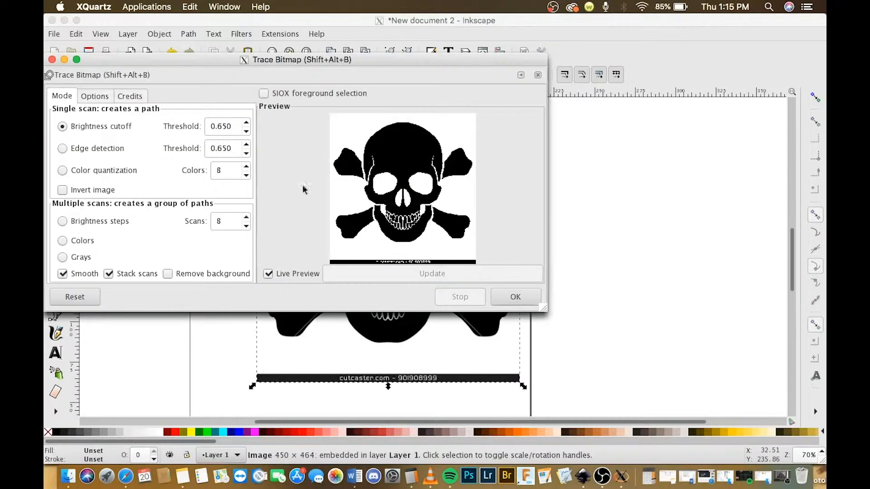
pyautogui.click(514, 296)
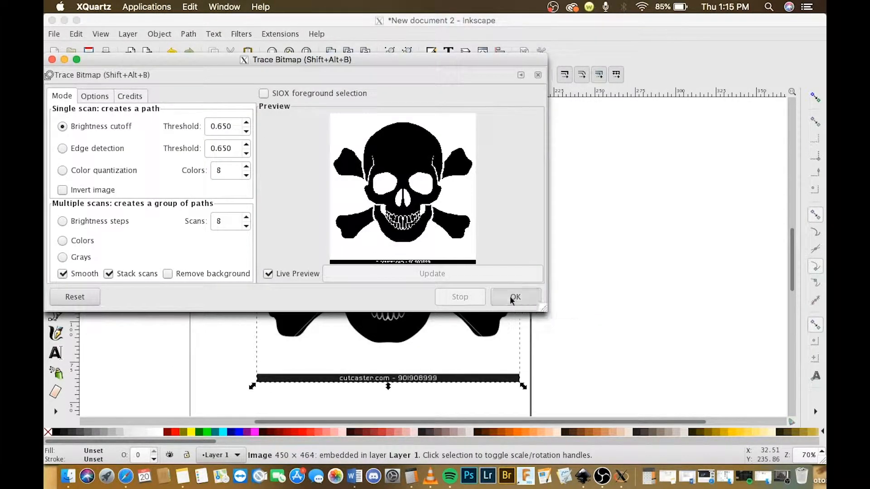
pyautogui.click(51, 60)
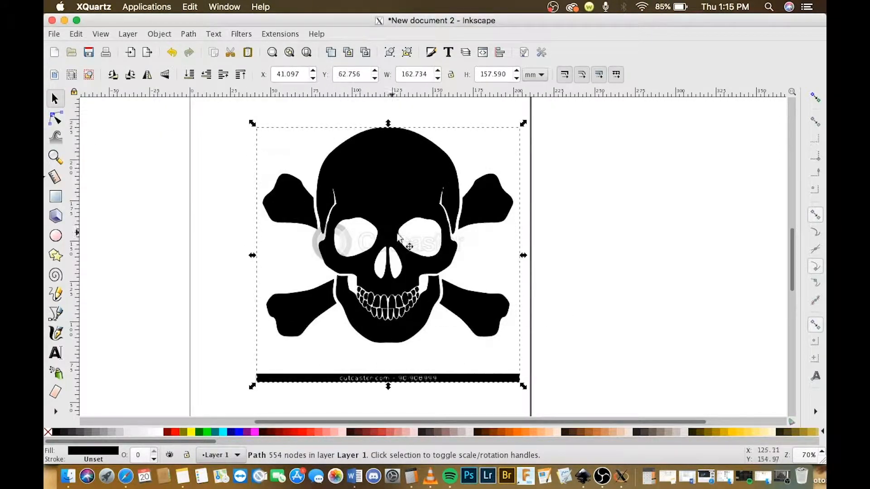
# Step: Separate the traced skull from the original bitmap, delete the bitmap, and place the trace back on the page
pyautogui.moveTo(418, 206)
pyautogui.mouseDown()
pyautogui.moveTo(153, 189)
pyautogui.moveTo(173, 198)
pyautogui.moveTo(377, 202)
pyautogui.moveTo(360, 185)
pyautogui.moveTo(338, 183)
pyautogui.mouseUp()
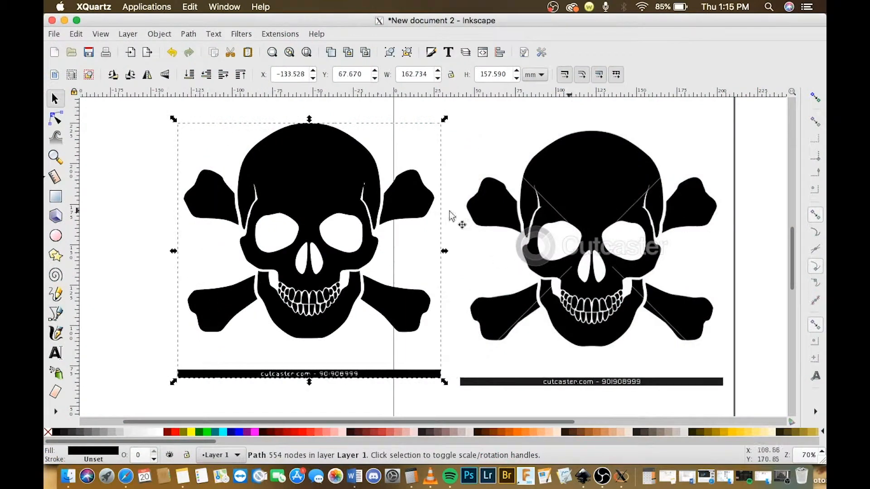
pyautogui.click(545, 192)
pyautogui.rightClick(546, 188)
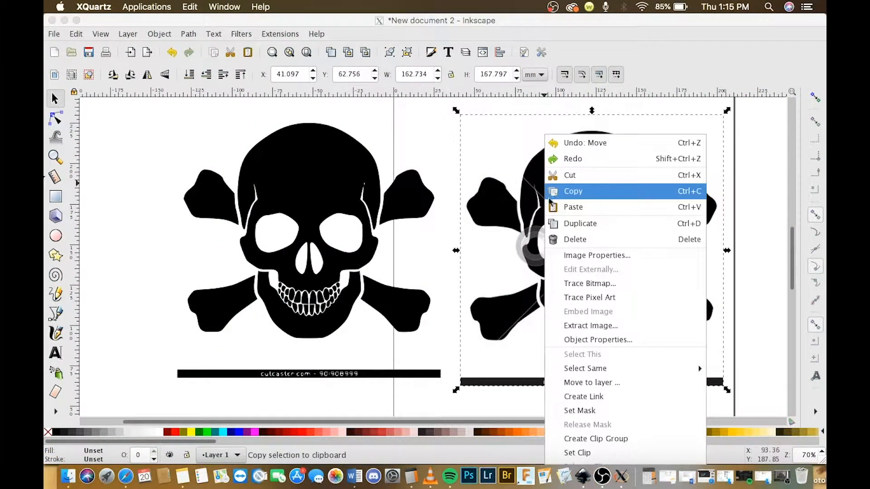
pyautogui.click(575, 239)
pyautogui.moveTo(477, 190)
pyautogui.mouseDown()
pyautogui.moveTo(611, 187)
pyautogui.moveTo(461, 199)
pyautogui.moveTo(440, 180)
pyautogui.mouseUp()
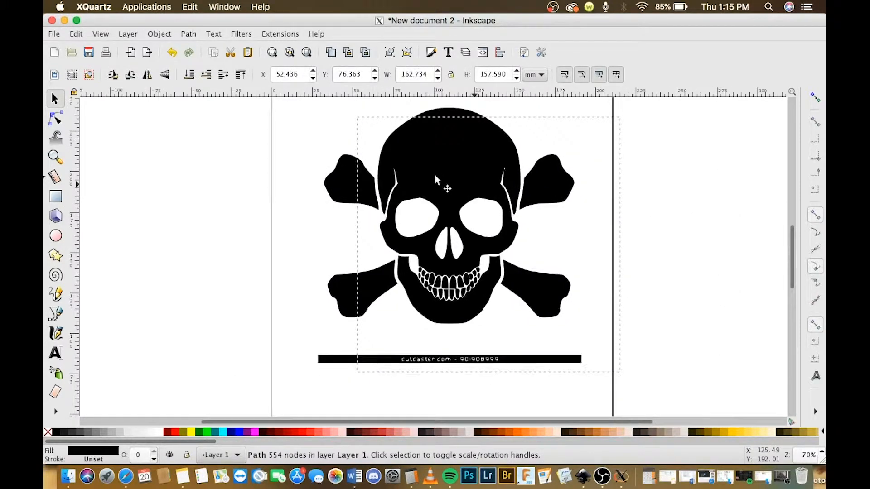
# Step: Delete all the nodes of the watermark bar below the traced skull
pyautogui.press('n')
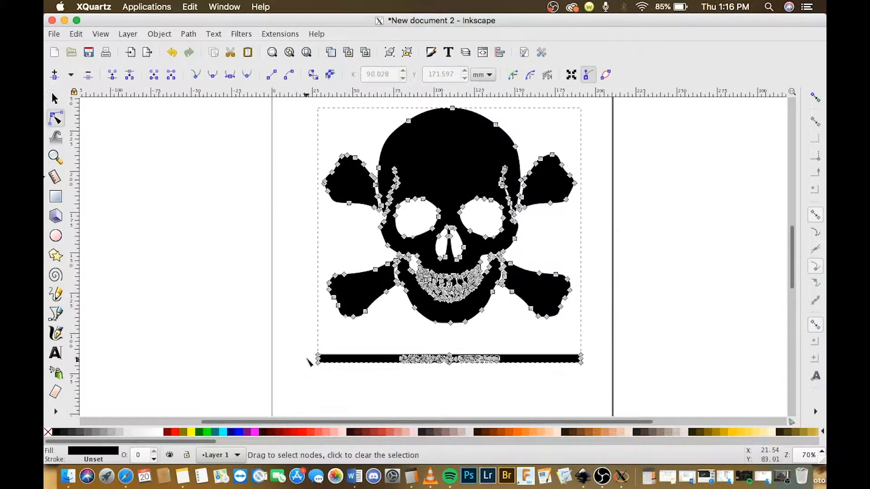
pyautogui.moveTo(322, 357); pyautogui.dragTo(637, 397)
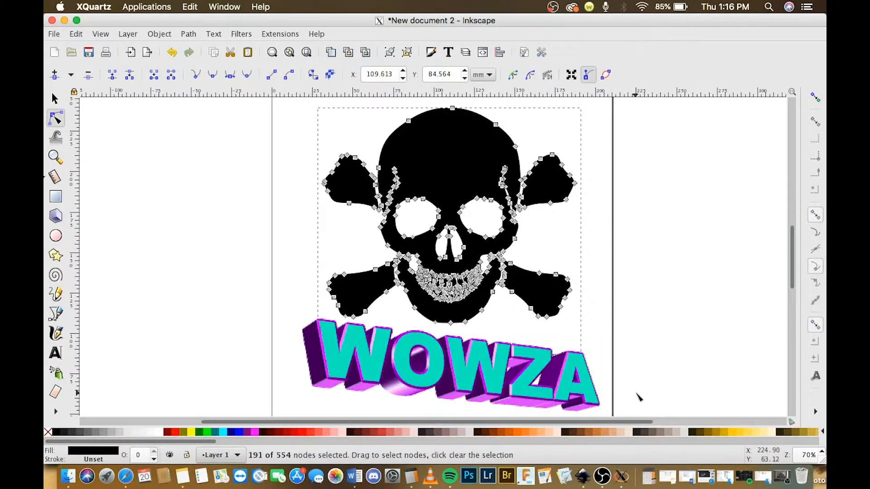
pyautogui.press('Delete')
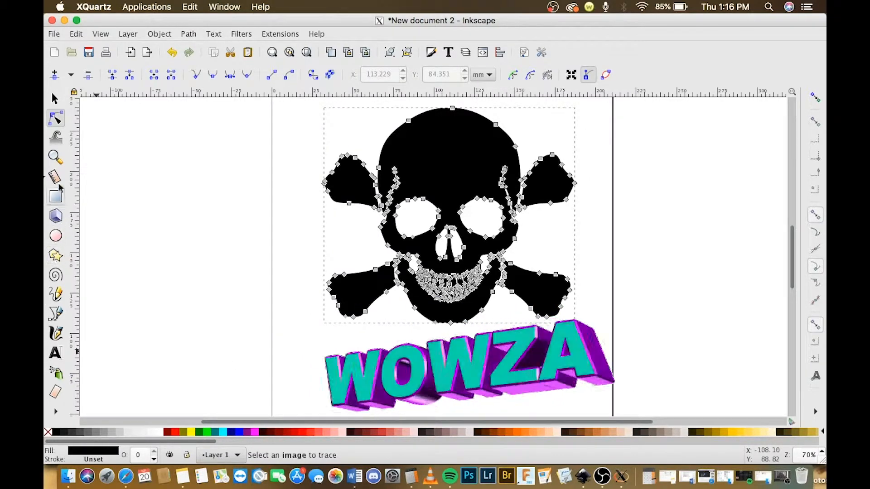
pyautogui.click(52, 98)
pyautogui.moveTo(363, 238); pyautogui.dragTo(301, 270)
pyautogui.click(496, 268)
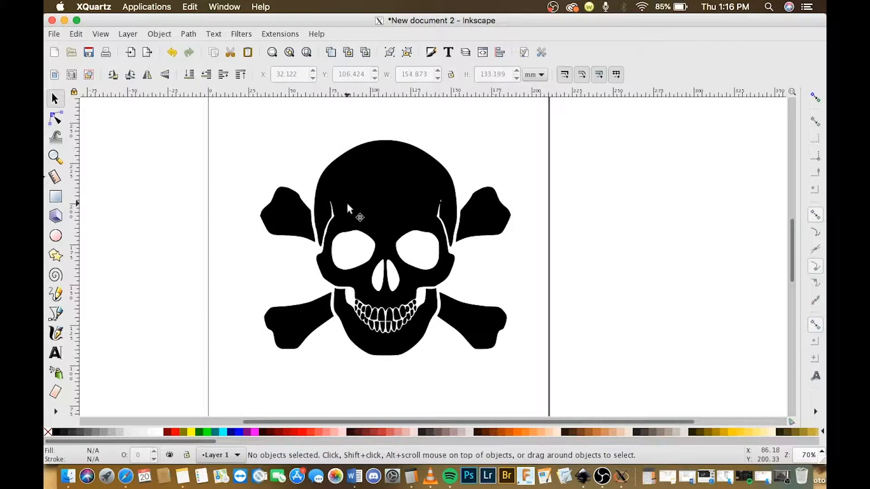
# Step: Add two nodes to the upper-left outline of the skull's cranium
pyautogui.doubleClick(363, 198)
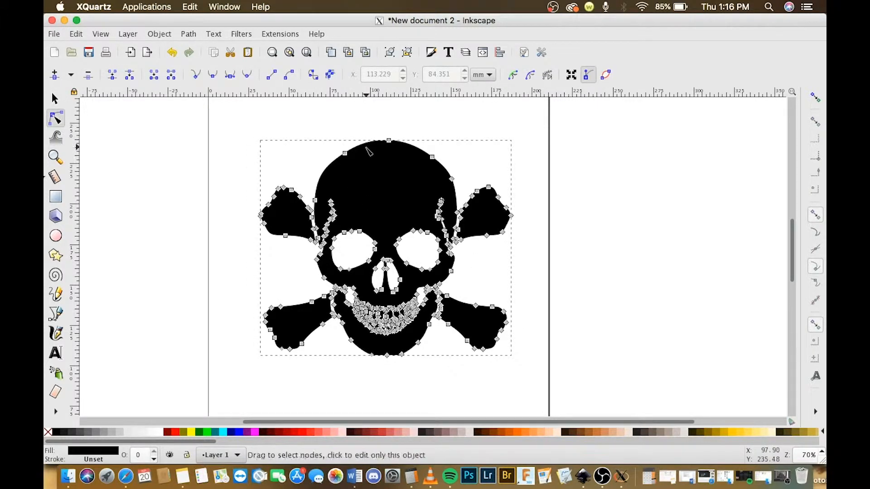
pyautogui.click(322, 176)
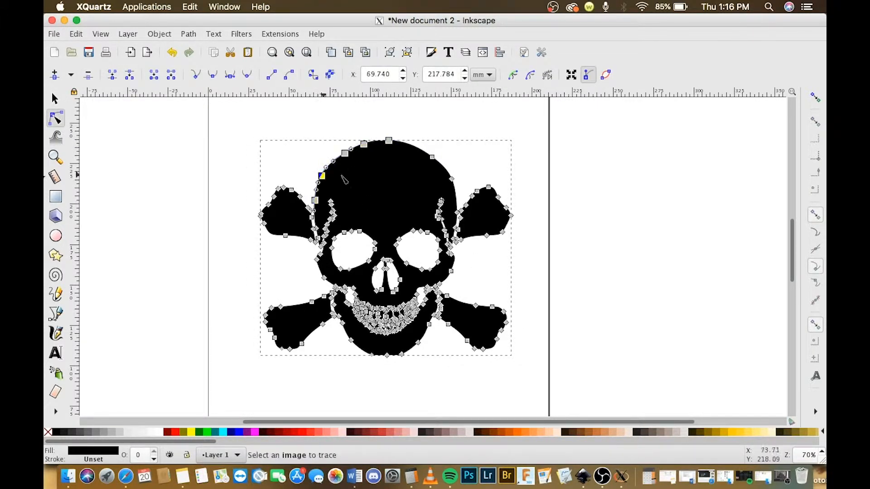
# Step: Pull two nodes on the upper-right of the cranium outward into long spikes, and undo both moves
pyautogui.moveTo(406, 149); pyautogui.dragTo(566, 127)
pyautogui.moveTo(441, 174); pyautogui.dragTo(667, 130)
pyautogui.hotkey('ctrl', 'z')
pyautogui.hotkey('ctrl', 'z')
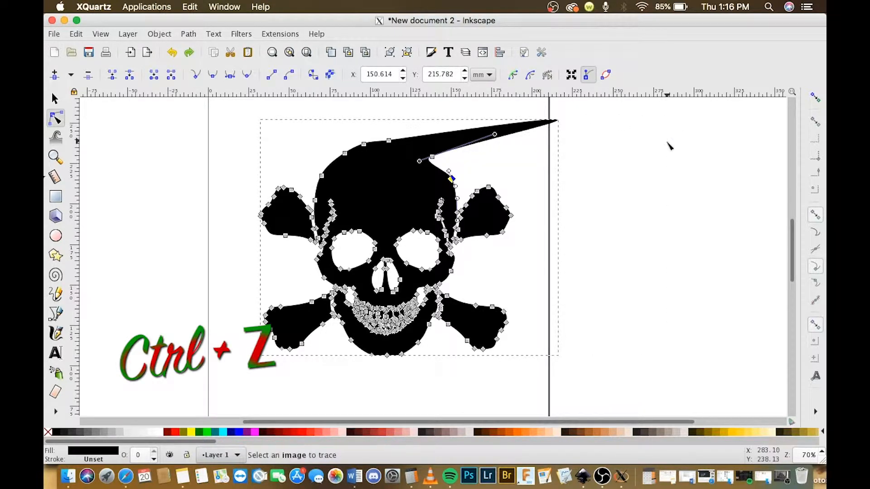
# Step: Redo both cranium node moves with the whole skull selected, and undo them again
pyautogui.click(55, 98)
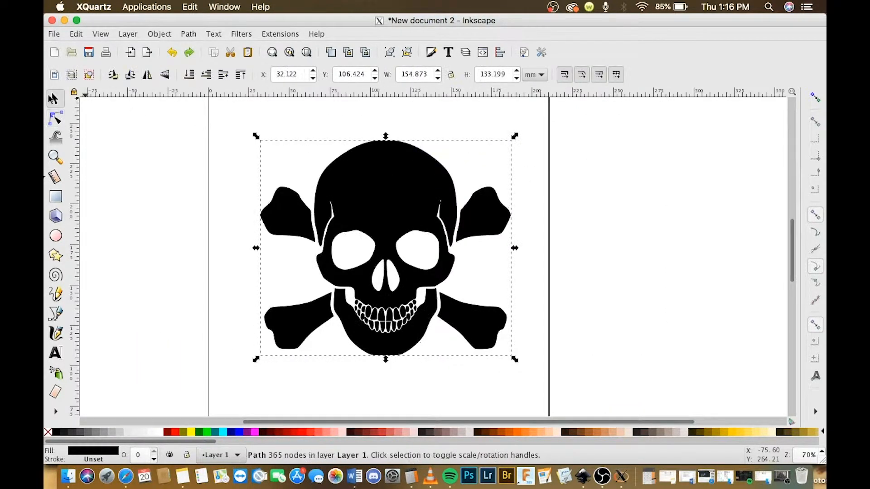
pyautogui.hotkey('ctrl', 'y')
pyautogui.hotkey('ctrl', 'y')
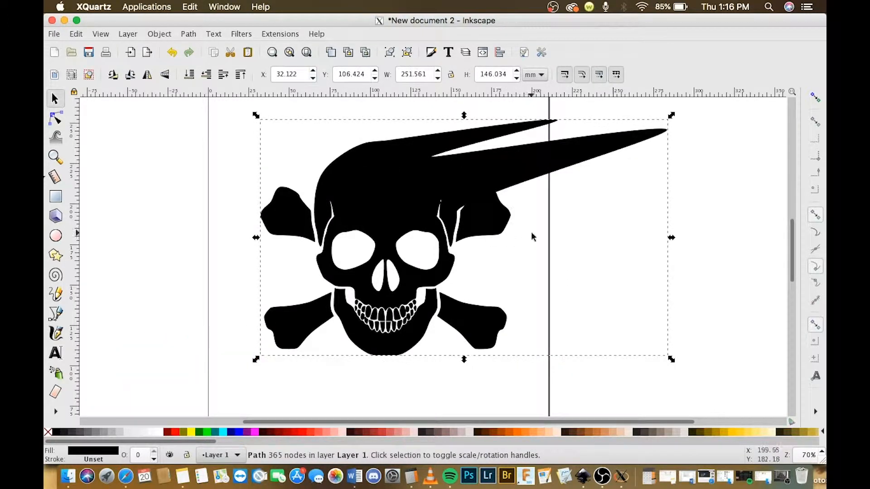
pyautogui.hotkey('ctrl', 'z')
pyautogui.hotkey('ctrl', 'z')
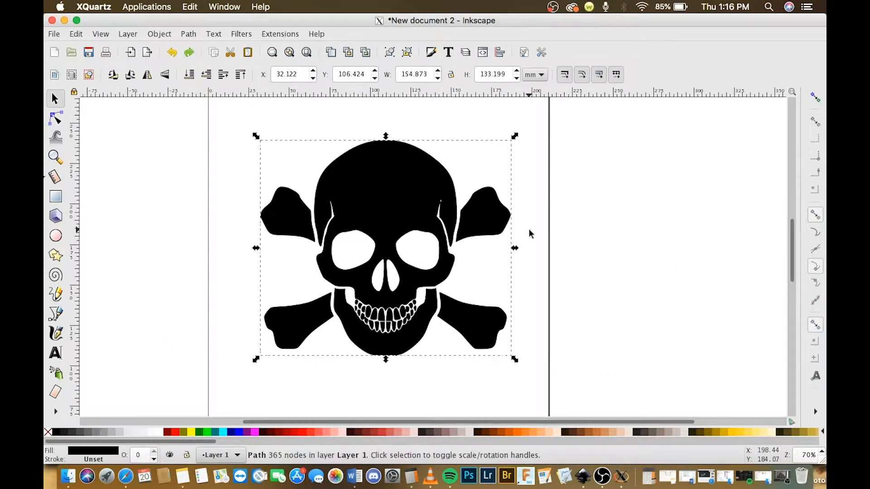
# Step: Import the set-of-mustaches-and-beards image from the Desktop and place it beside the page, right of the skull
pyautogui.hscroll(3, 561, 221)
pyautogui.scroll(-2, 561, 220)
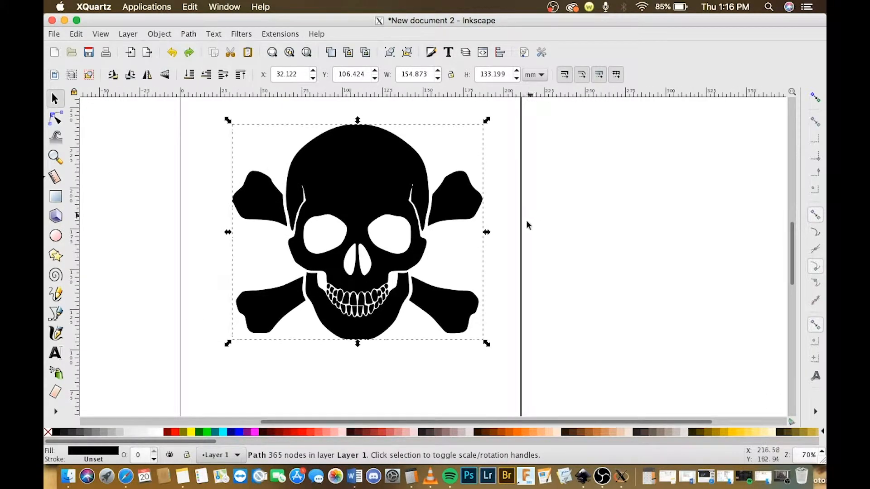
pyautogui.hotkey('ctrl', 'i')
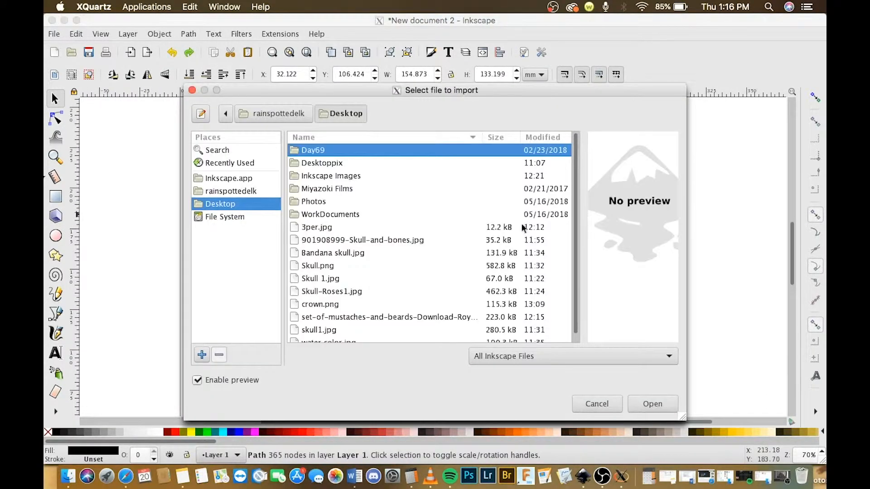
pyautogui.click(380, 316)
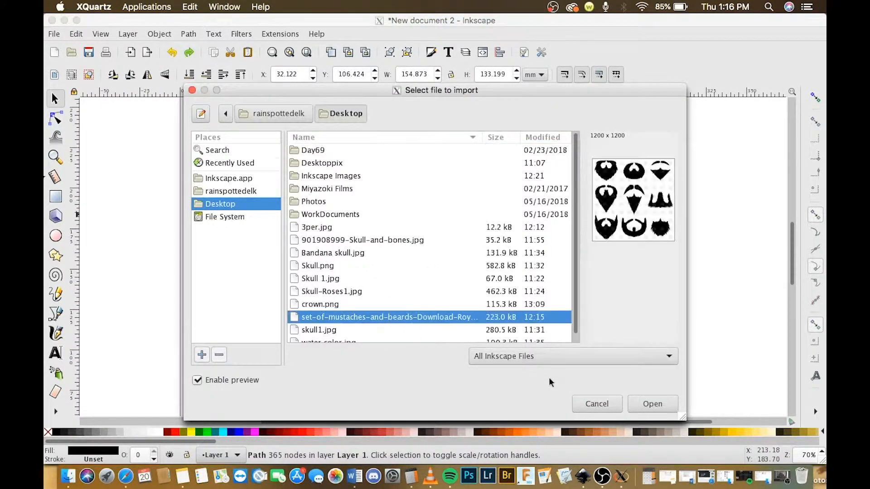
pyautogui.click(652, 404)
pyautogui.click(499, 327)
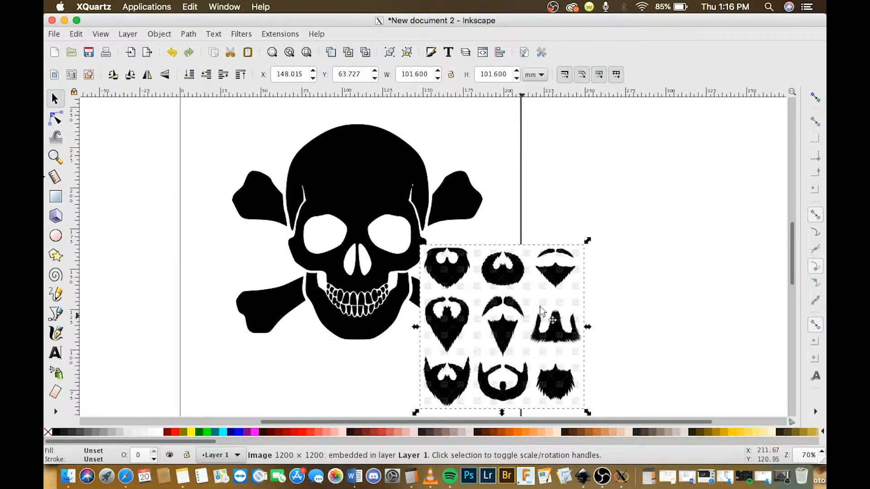
pyautogui.moveTo(541, 312); pyautogui.dragTo(674, 251)
# Step: Trace the beards image into a vector path using Brightness cutoff with a threshold of 0.650
pyautogui.click(195, 35)
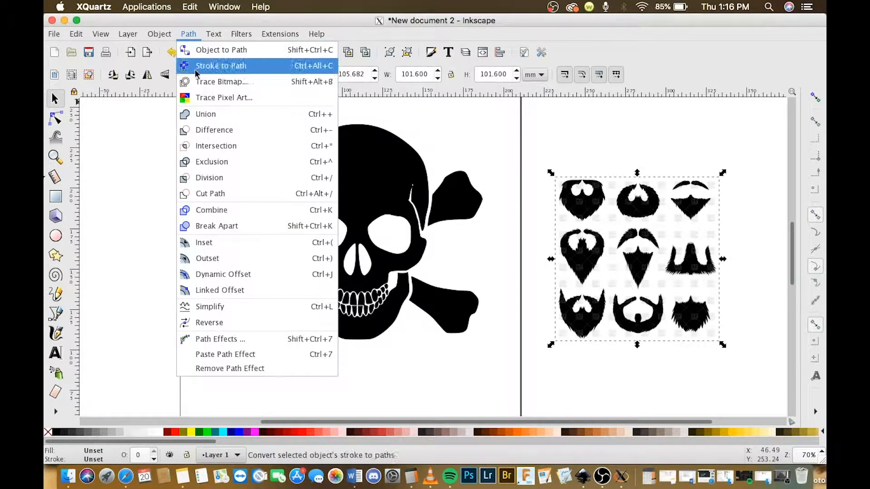
pyautogui.click(198, 80)
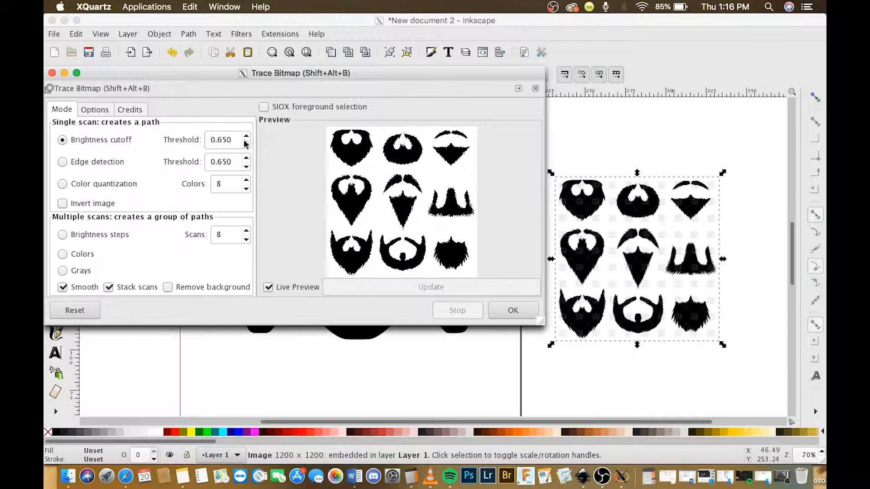
pyautogui.click(513, 310)
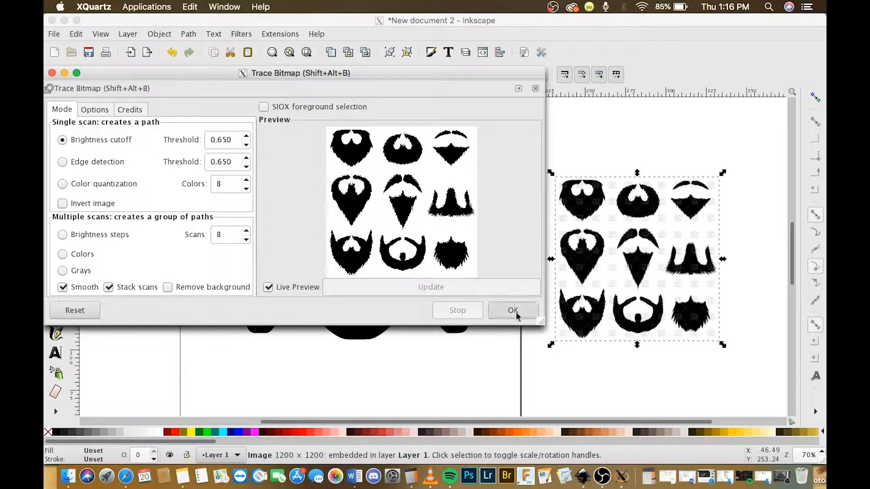
pyautogui.click(52, 72)
# Step: Delete the original beards bitmap and move the traced beards back to the right of the page
pyautogui.moveTo(592, 212); pyautogui.dragTo(468, 243)
pyautogui.click(666, 219)
pyautogui.rightClick(666, 219)
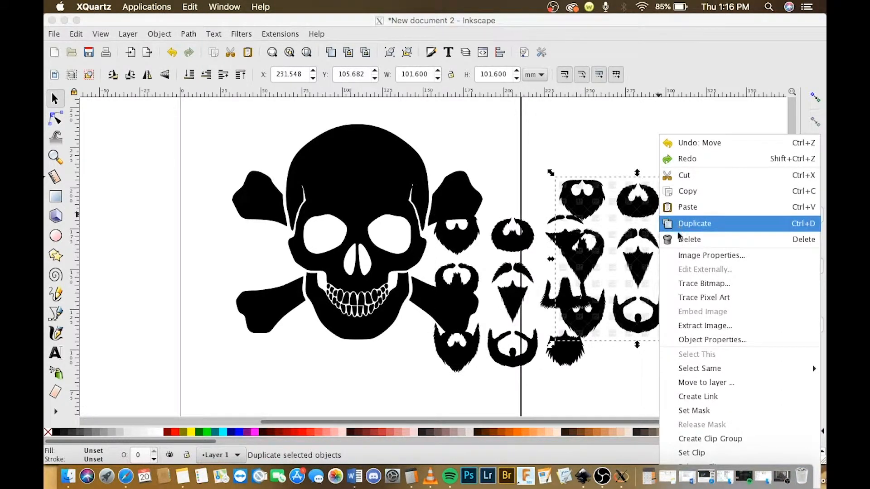
pyautogui.click(691, 239)
pyautogui.moveTo(521, 252); pyautogui.dragTo(628, 230)
# Step: Remove the fill from the traced beards
pyautogui.hscroll(5, 629, 230)
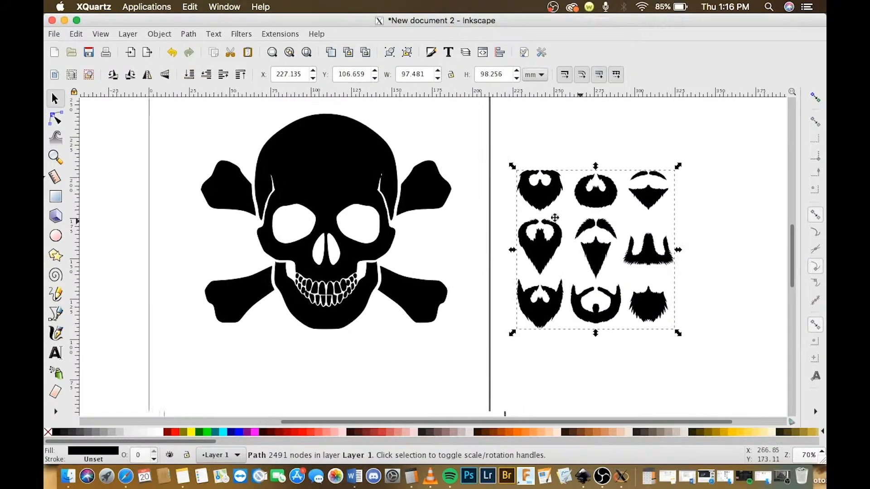
pyautogui.scroll(-2, 511, 229)
pyautogui.scroll(5, 514, 235)
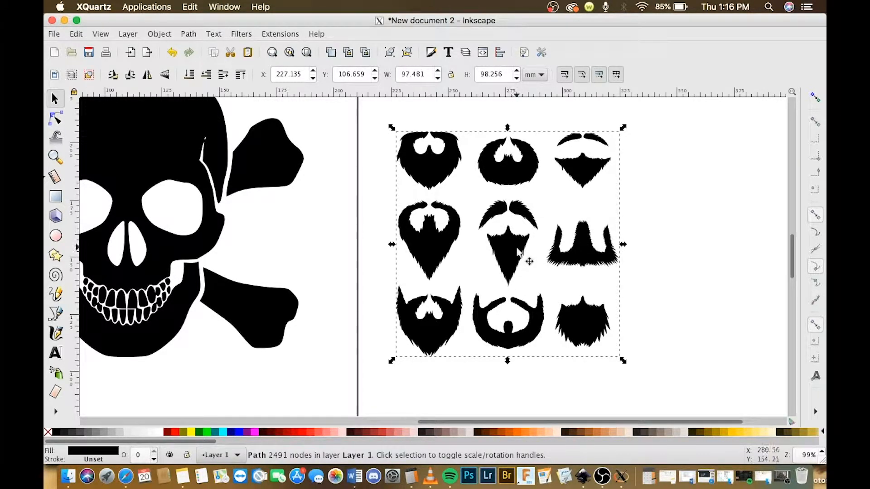
pyautogui.click(48, 432)
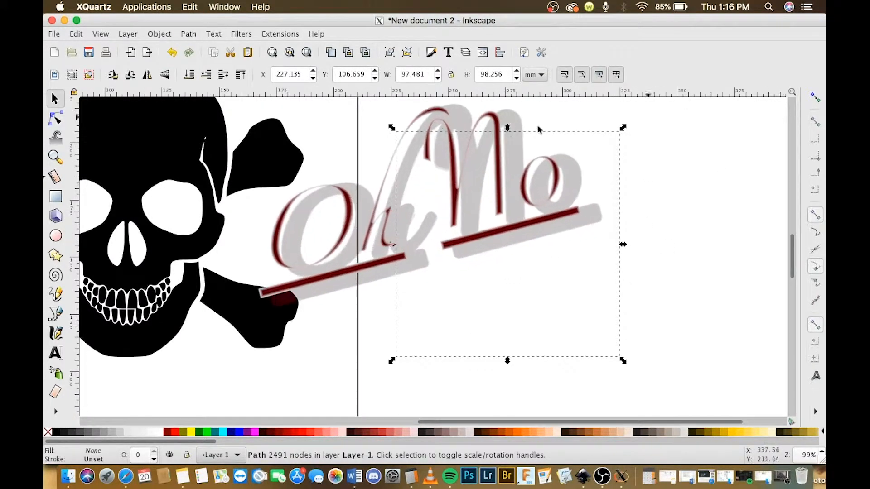
# Step: Give the traced beards a flat black stroke (RGBA 000000ff)
pyautogui.click(160, 37)
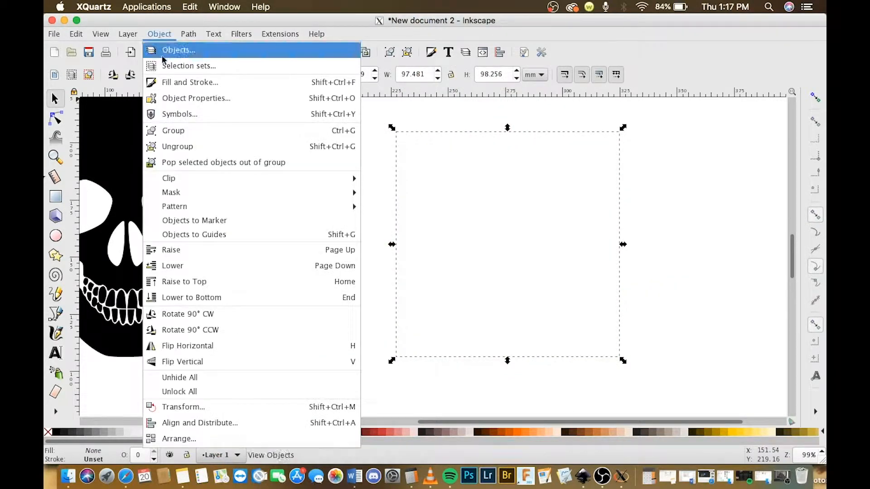
pyautogui.click(166, 82)
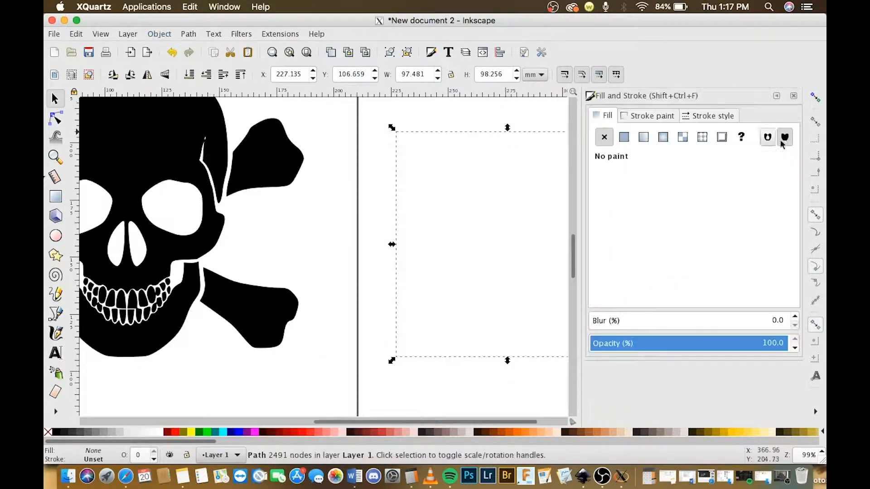
pyautogui.click(634, 119)
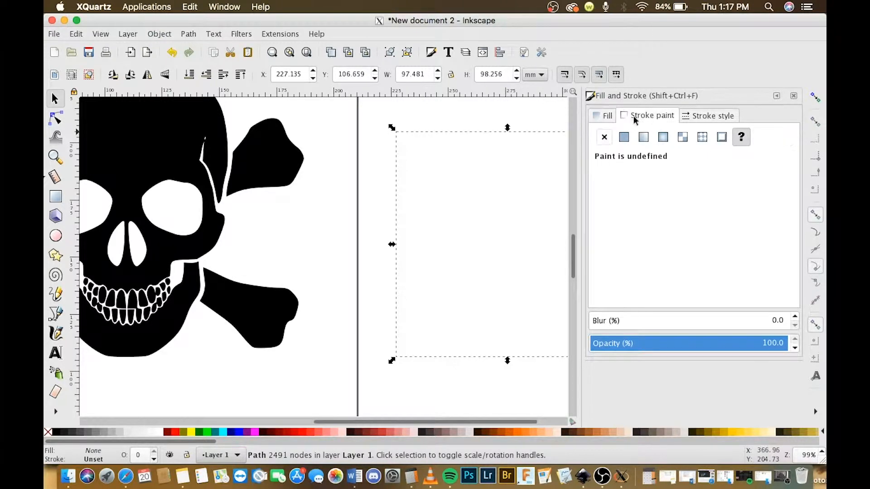
pyautogui.click(623, 138)
pyautogui.hscroll(4, 513, 175)
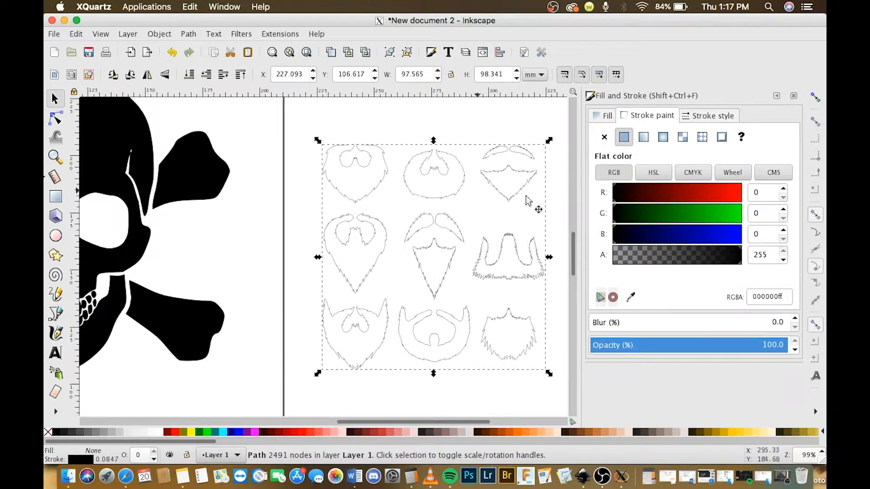
pyautogui.moveTo(694, 224); pyautogui.dragTo(724, 223)
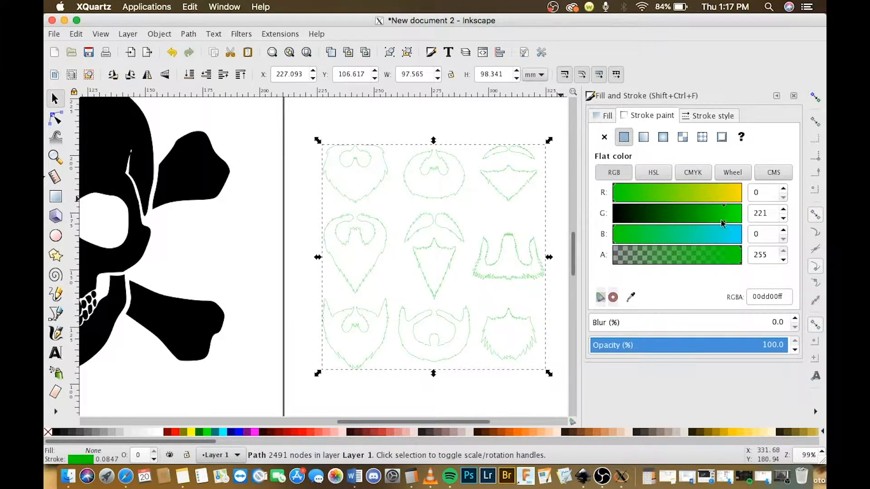
pyautogui.moveTo(709, 224); pyautogui.dragTo(611, 224)
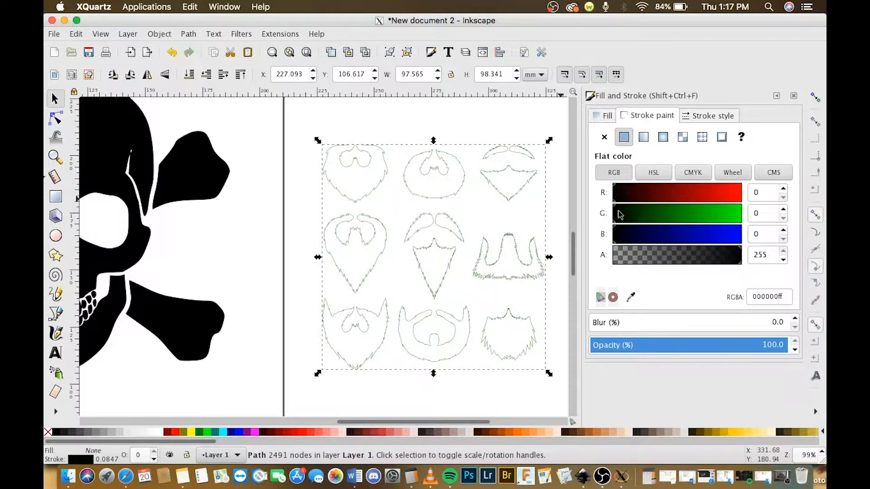
# Step: Set the beards' stroke width to 0.5 px
pyautogui.click(691, 118)
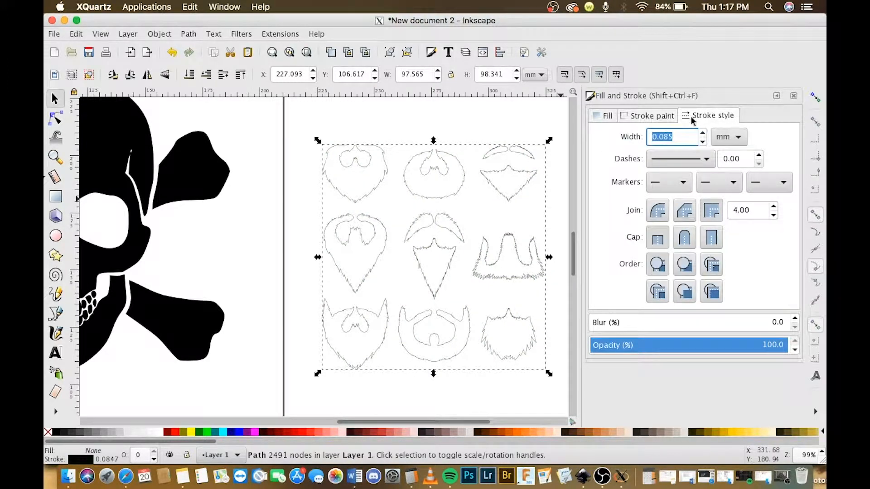
pyautogui.click(730, 137)
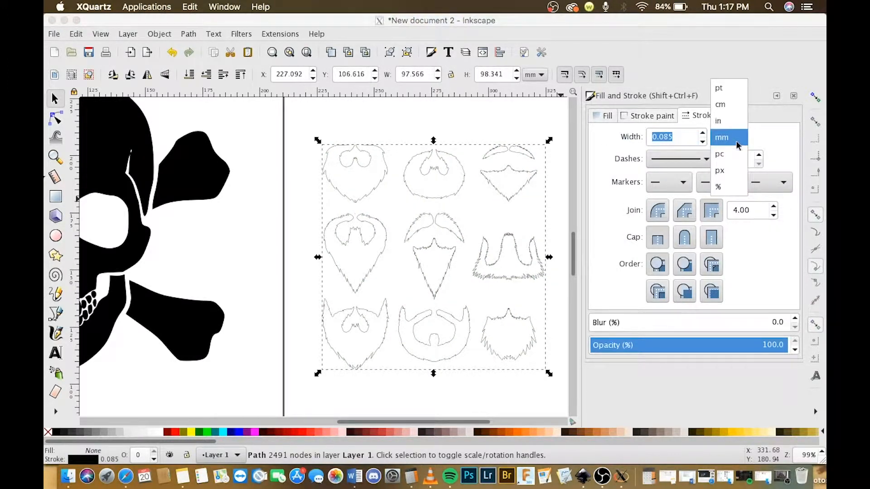
pyautogui.click(732, 171)
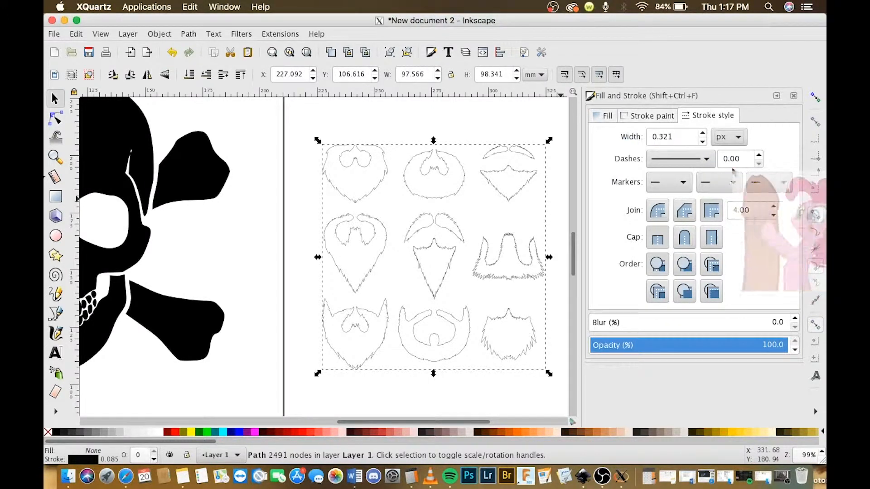
pyautogui.click(734, 140)
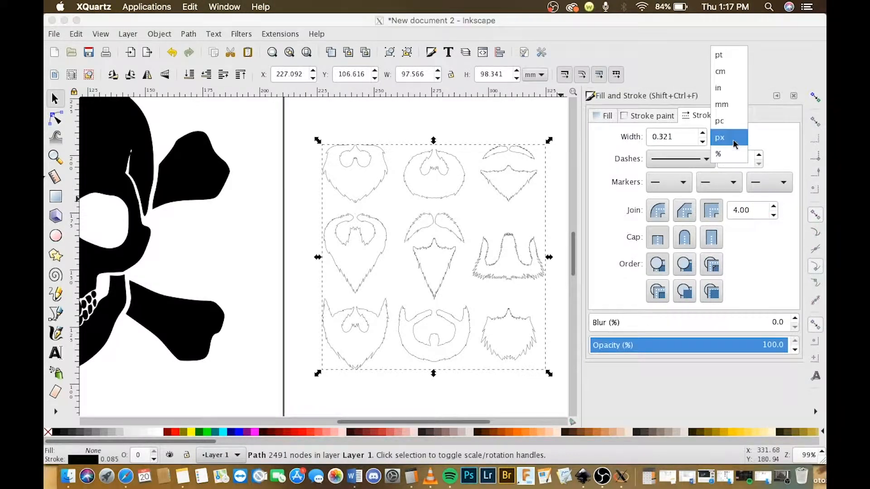
pyautogui.click(734, 144)
pyautogui.moveTo(676, 137); pyautogui.dragTo(627, 143)
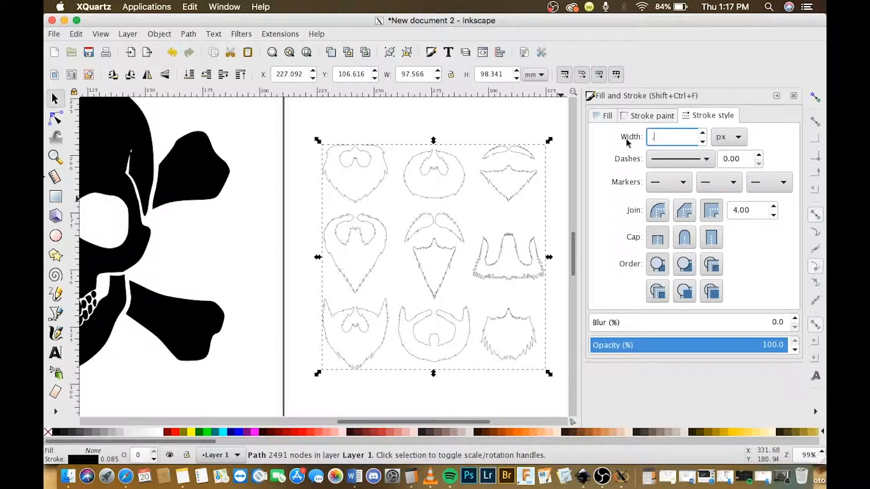
pyautogui.write('.5')
pyautogui.press('Return')
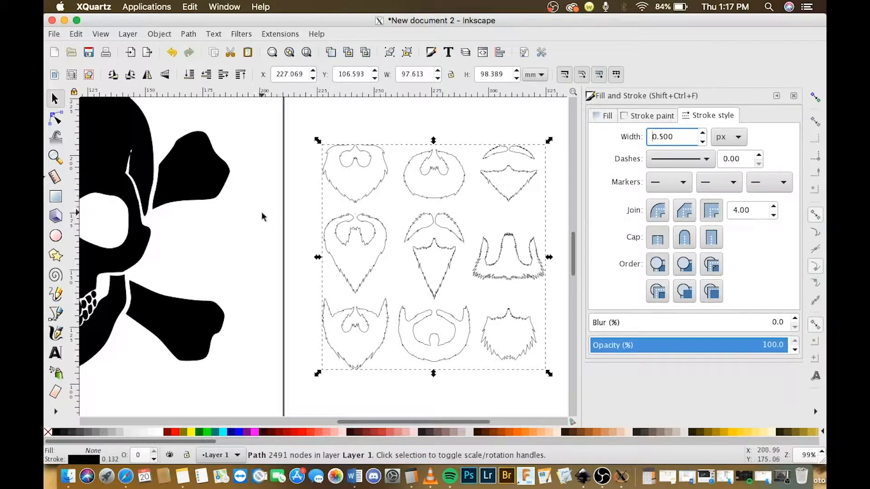
# Step: Break the traced beards path apart into separate beard and moustache objects
pyautogui.moveTo(262, 218); pyautogui.dragTo(328, 219)
pyautogui.moveTo(390, 209); pyautogui.dragTo(231, 213)
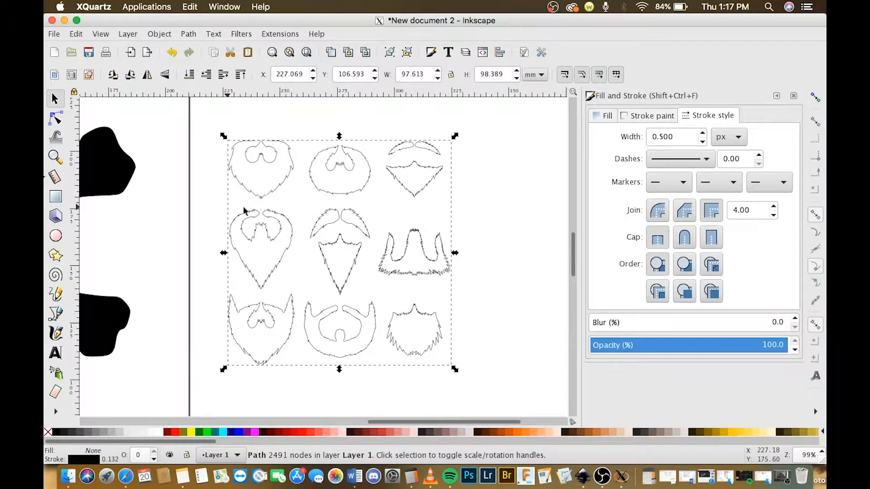
pyautogui.moveTo(291, 203); pyautogui.dragTo(349, 218)
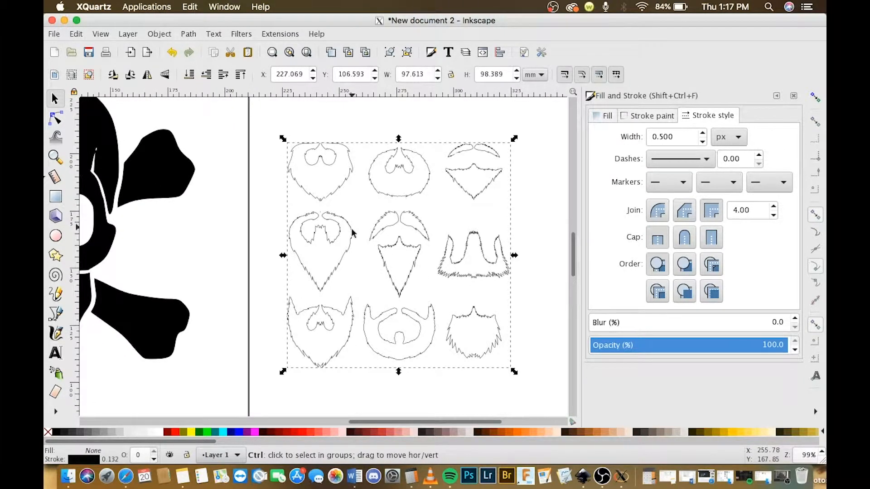
pyautogui.hotkey('ctrl', 'shift', 'k')
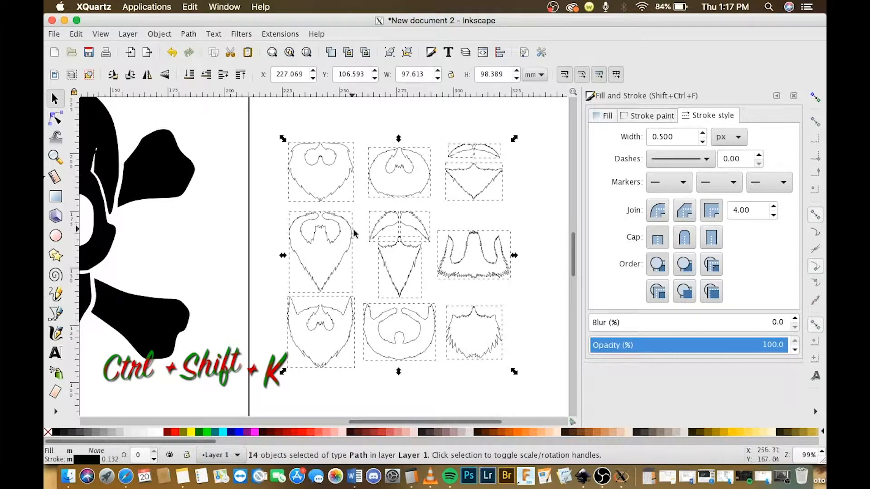
# Step: Move both moustache halves and the pointed goatee from the middle of the beard set onto the skull's chin
pyautogui.click(364, 233)
pyautogui.click(381, 231)
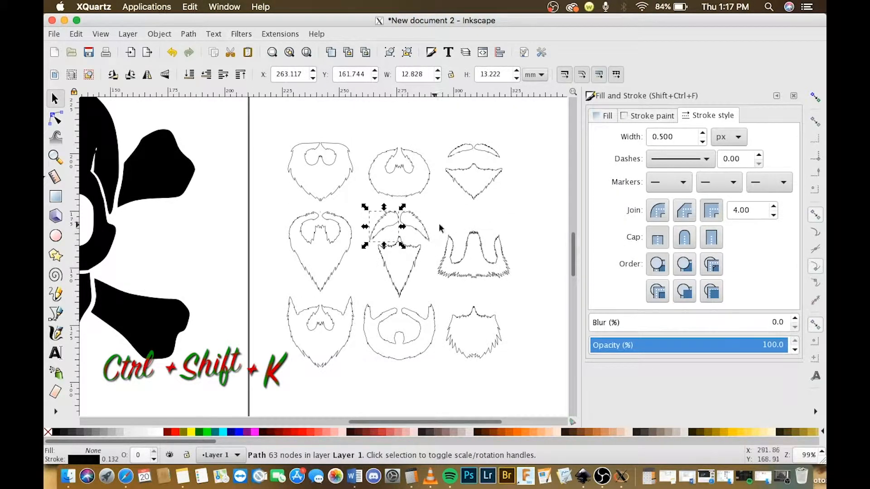
pyautogui.keyDown('shift'); pyautogui.click(418, 231); pyautogui.keyUp('shift')
pyautogui.keyDown('shift'); pyautogui.click(412, 247); pyautogui.keyUp('shift')
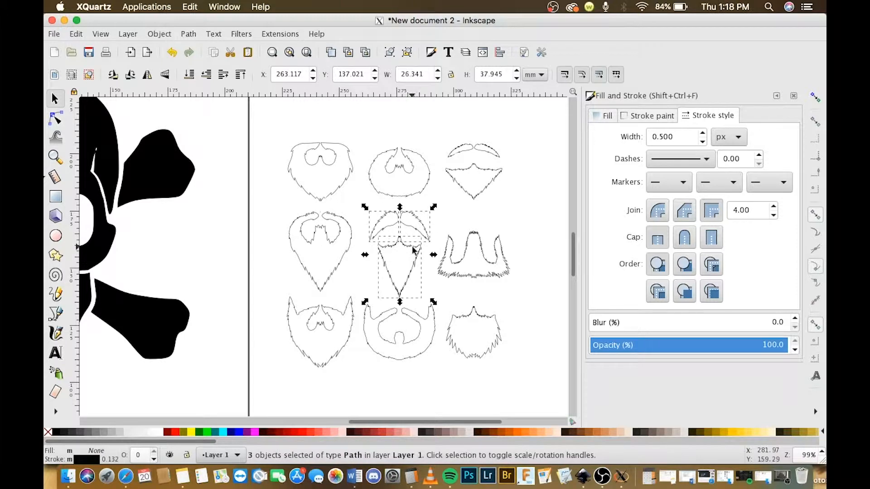
pyautogui.hscroll(-5, 362, 284)
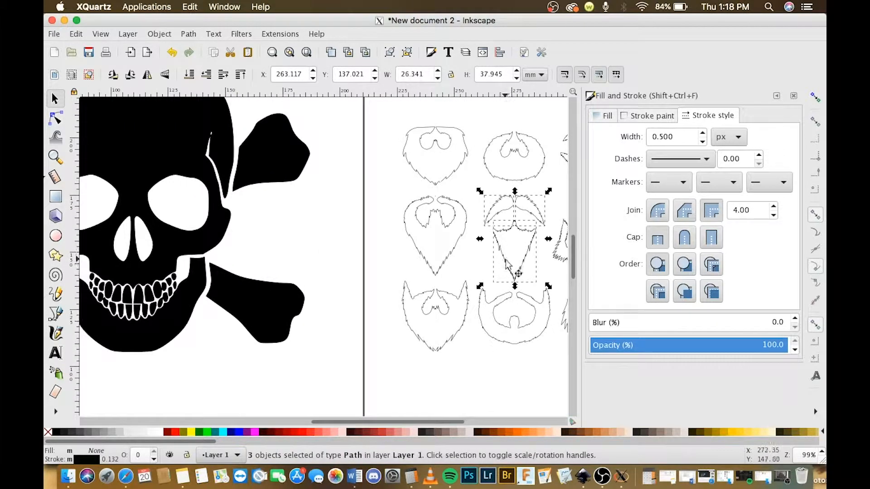
pyautogui.moveTo(474, 305); pyautogui.dragTo(154, 379)
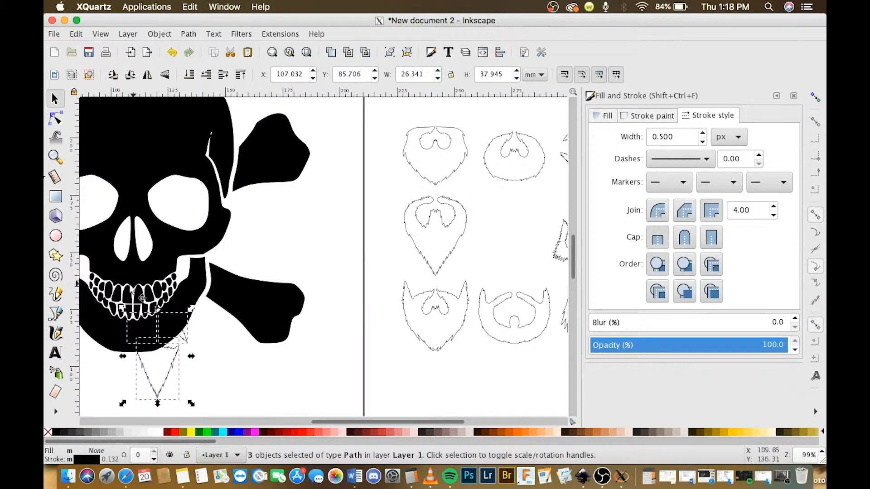
# Step: Fill the moustache and goatee with yellow and centre them over the skull's jaw
pyautogui.click(199, 431)
pyautogui.click(190, 432)
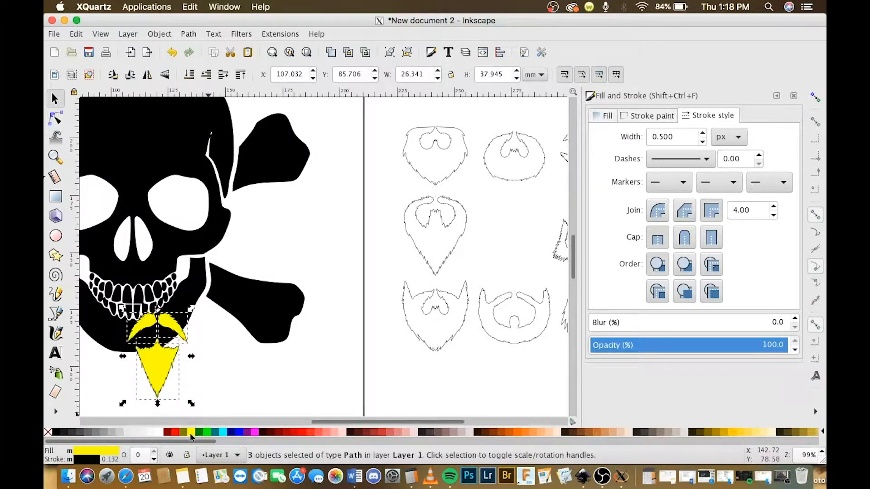
pyautogui.moveTo(271, 314); pyautogui.dragTo(495, 305)
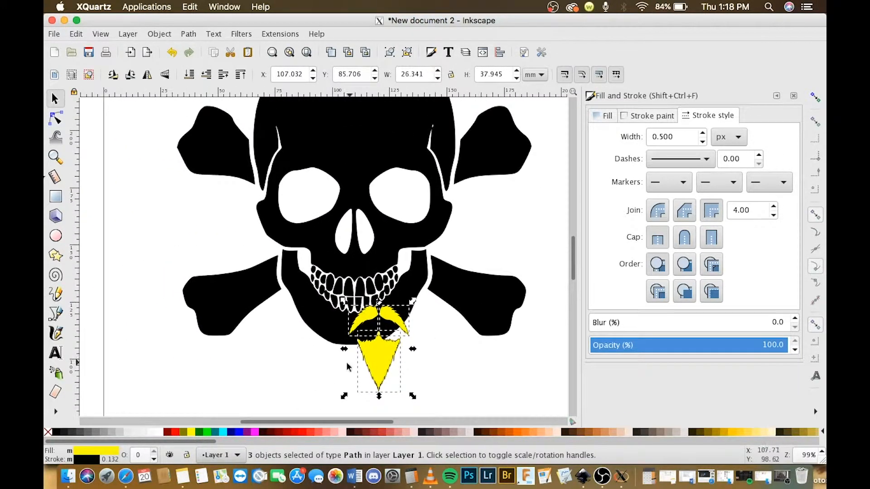
pyautogui.moveTo(374, 353); pyautogui.dragTo(353, 344)
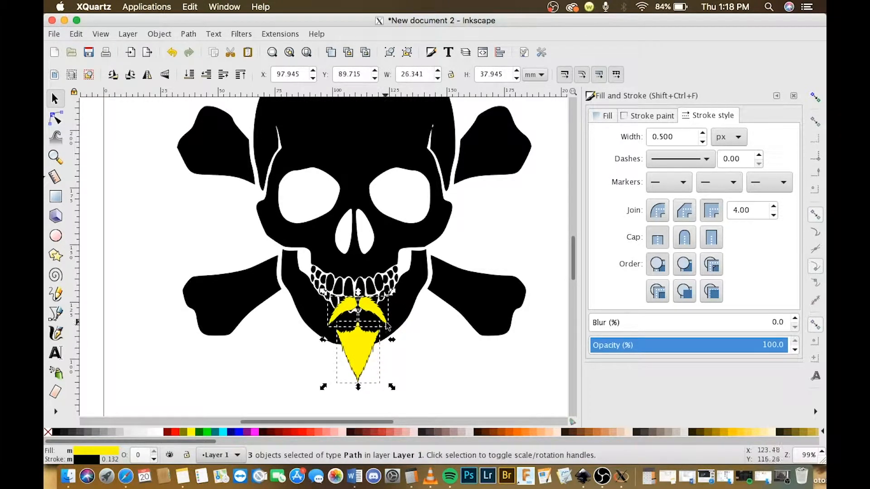
# Step: Enlarge the moustache and goatee proportionally to about 52 mm wide by 75 mm high and shift them slightly down the jaw
pyautogui.moveTo(397, 295); pyautogui.dragTo(455, 253)
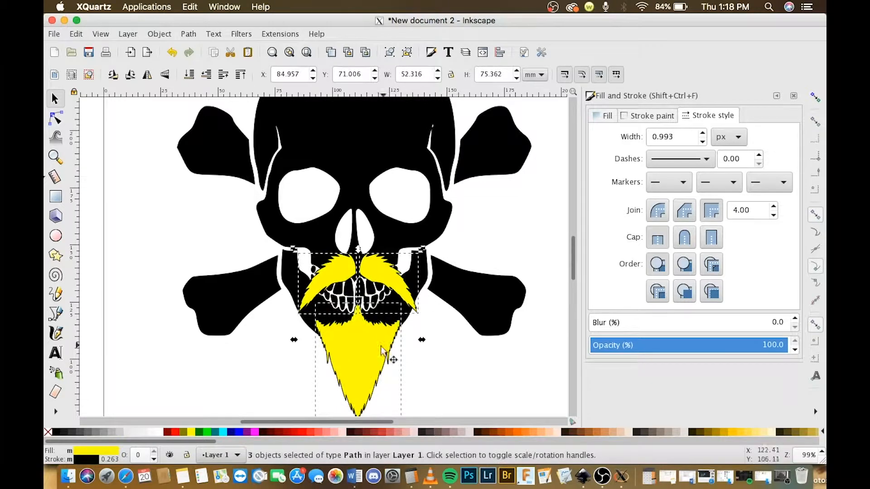
pyautogui.scroll(-2, 388, 359)
pyautogui.hscroll(-1, 388, 359)
pyautogui.moveTo(402, 303); pyautogui.dragTo(401, 316)
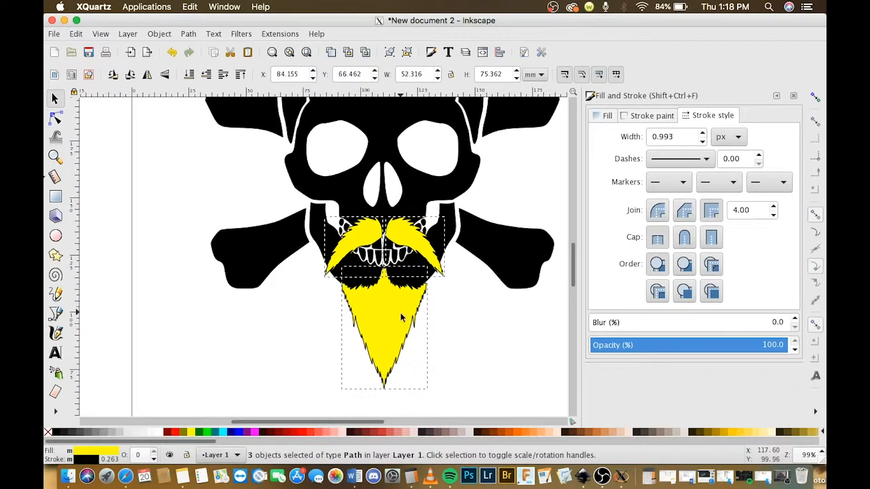
# Step: Nudge the two moustache halves up until they sit directly under the skull's nose, at about Y 121.4 mm
pyautogui.click(407, 267)
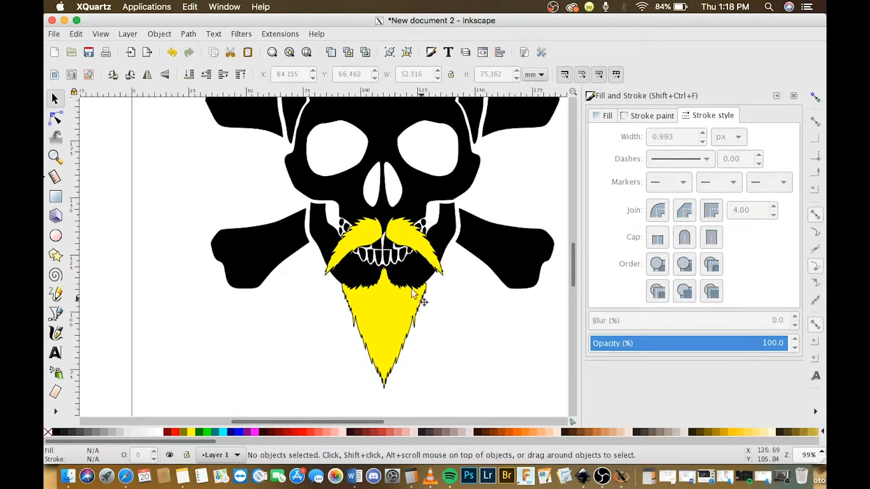
pyautogui.click(410, 255)
pyautogui.keyDown('shift'); pyautogui.click(376, 240); pyautogui.keyUp('shift')
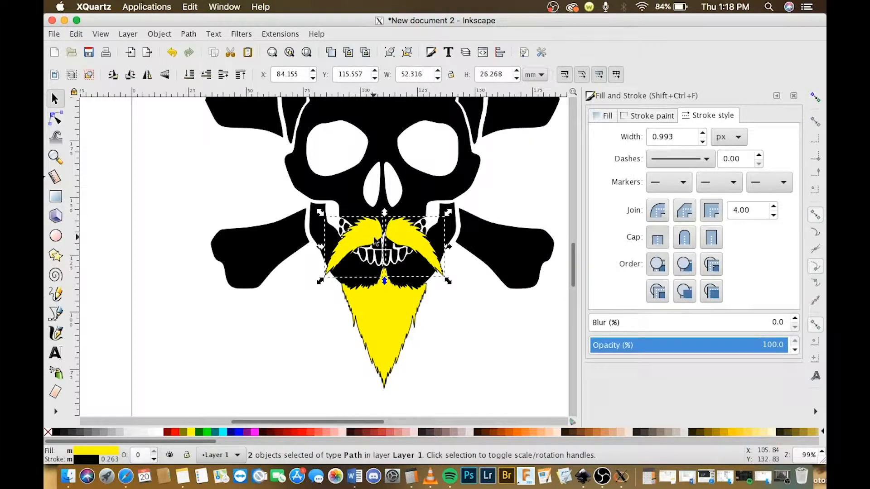
pyautogui.press('Up')
pyautogui.press('Up')
pyautogui.press('Up')
pyautogui.press('Up')
pyautogui.press('Up')
pyautogui.press('Up')
pyautogui.press('Up')
pyautogui.press('Up')
pyautogui.press('Up')
pyautogui.press('Up')
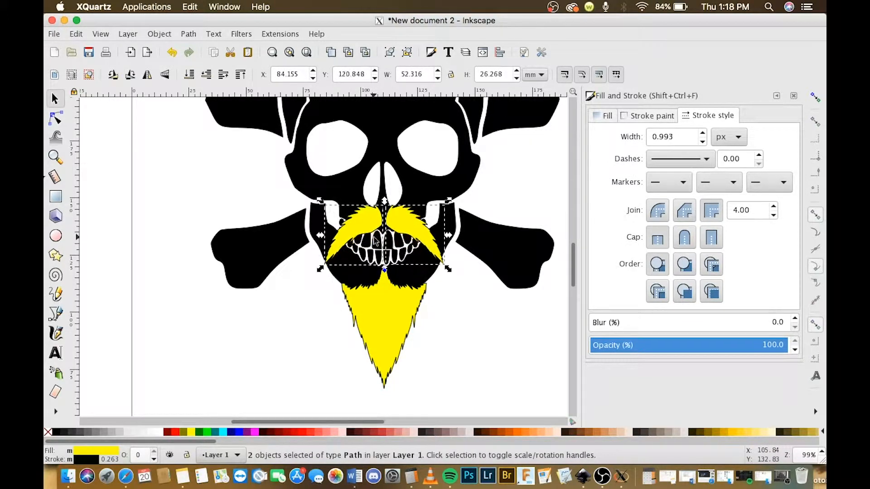
pyautogui.press('Up')
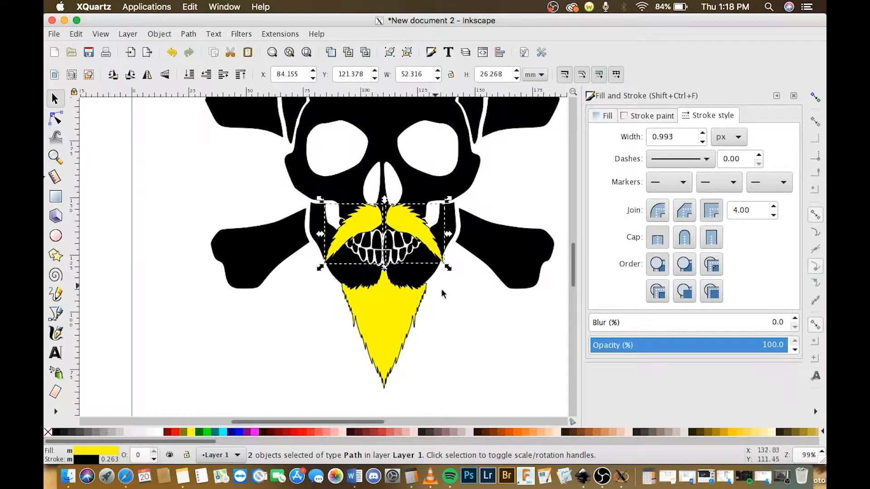
# Step: Combine the two moustache halves into a single path
pyautogui.click(439, 284)
pyautogui.click(381, 226)
pyautogui.keyDown('shift'); pyautogui.click(367, 220); pyautogui.keyUp('shift')
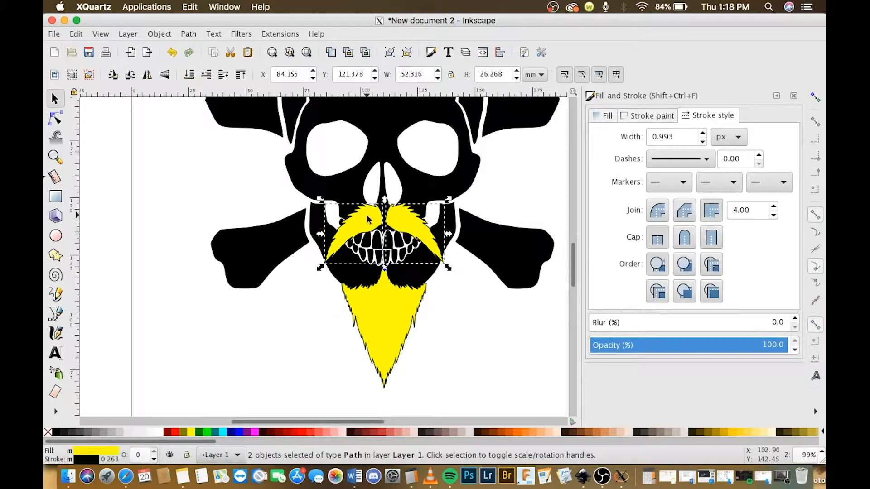
pyautogui.hotkey('ctrl', 'k')
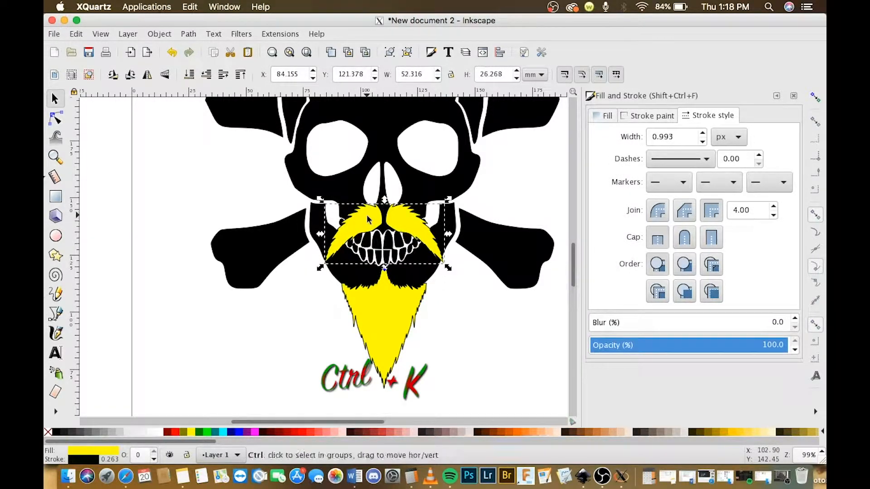
# Step: Duplicate the combined moustache and expand the copy slightly outward with a dynamic offset
pyautogui.scroll(2, 368, 219)
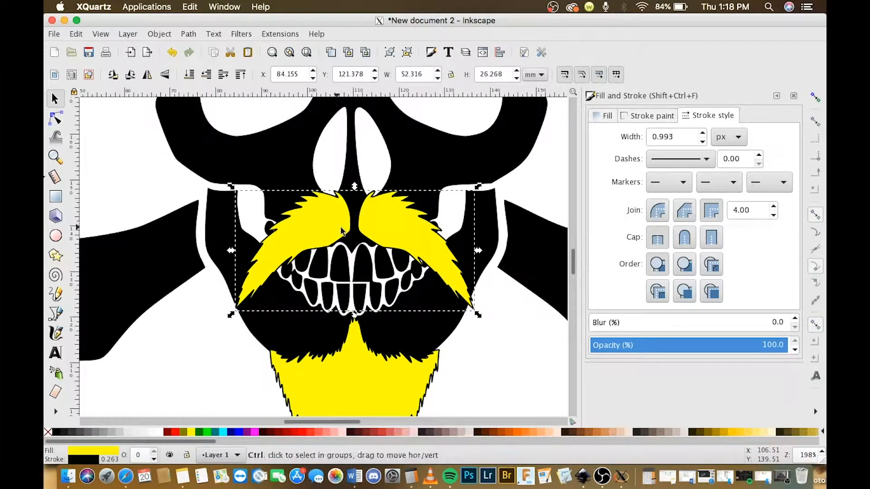
pyautogui.hotkey('ctrl', 'd')
pyautogui.hotkey('ctrl', 'j')
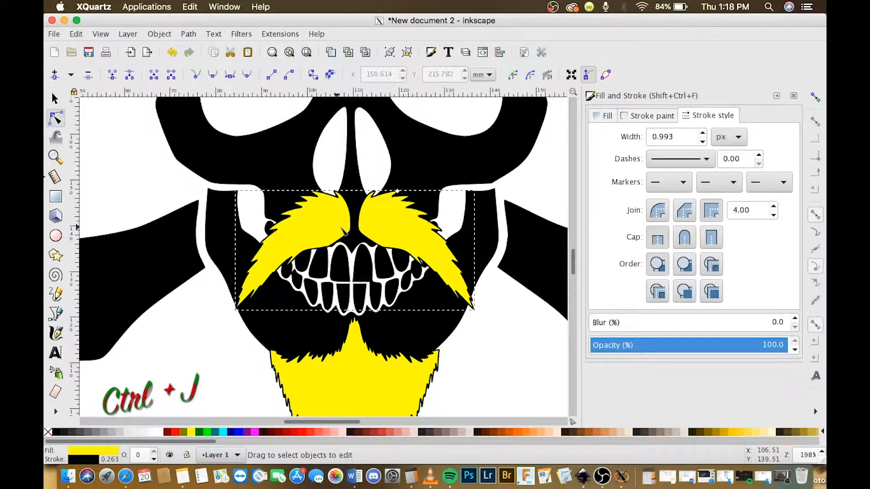
pyautogui.scroll(1, 410, 213)
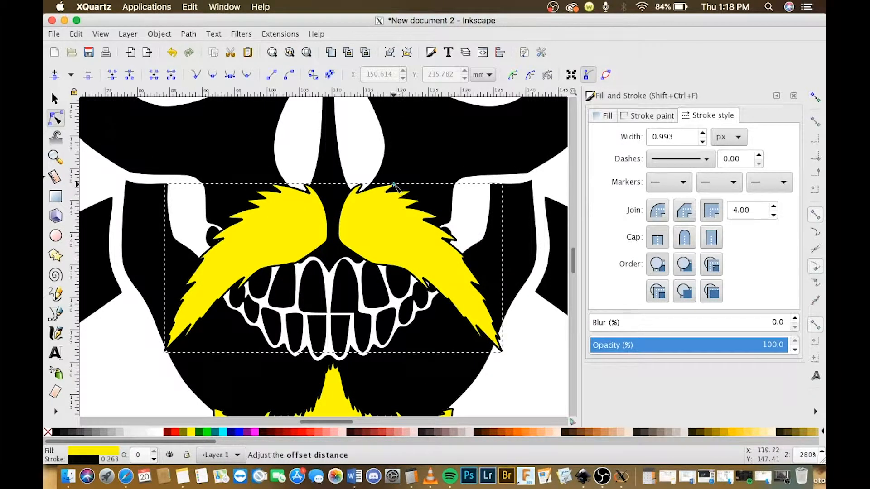
pyautogui.moveTo(394, 184); pyautogui.dragTo(395, 182)
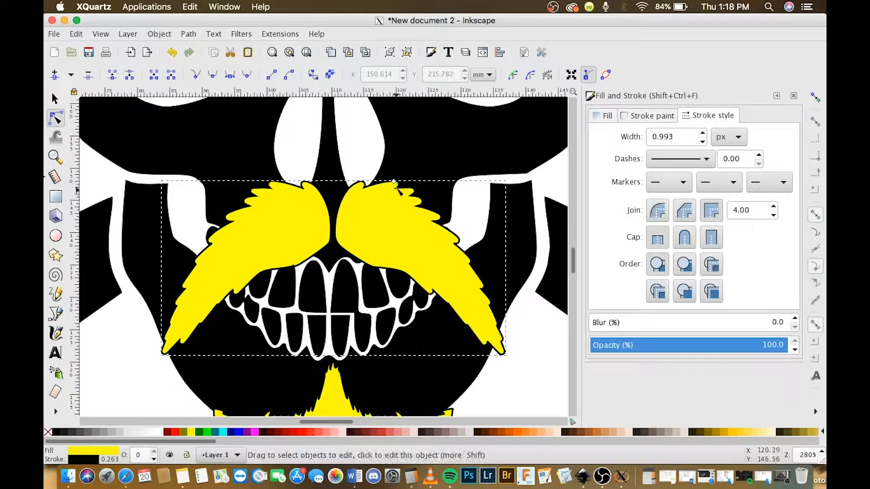
pyautogui.moveTo(395, 183); pyautogui.dragTo(397, 182)
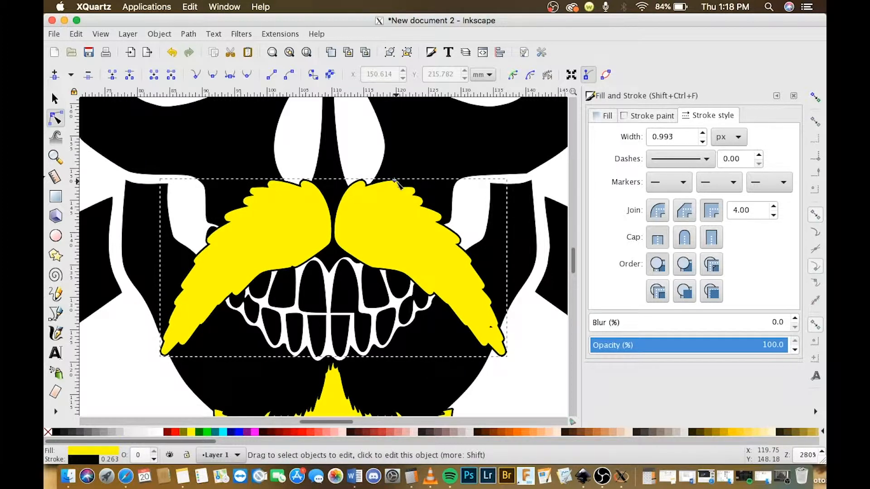
# Step: Convert the expanded moustache offset to a path and subtract it from the skull with the Difference operation
pyautogui.hotkey('ctrl', 'shift', 'c')
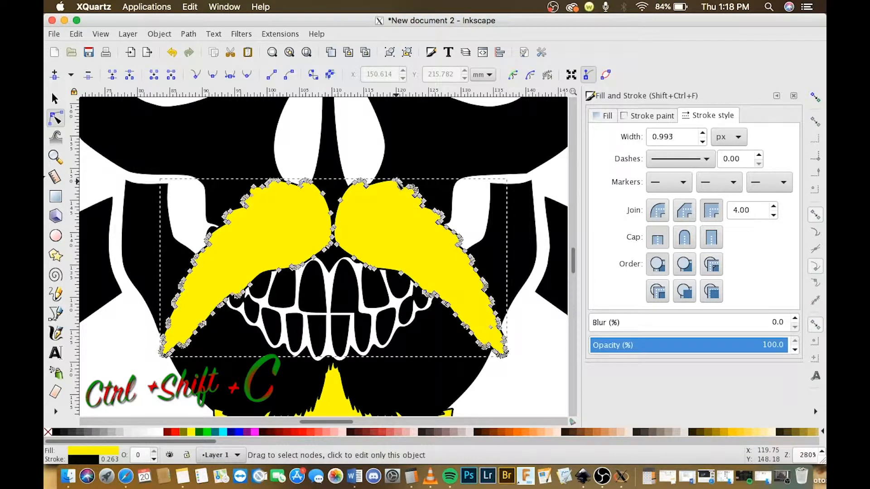
pyautogui.hotkey('ctrl', 'k')
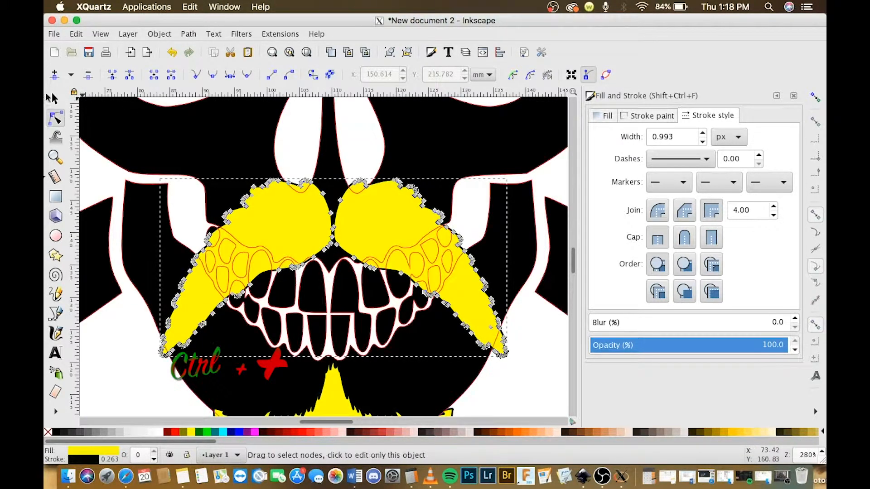
pyautogui.click(55, 98)
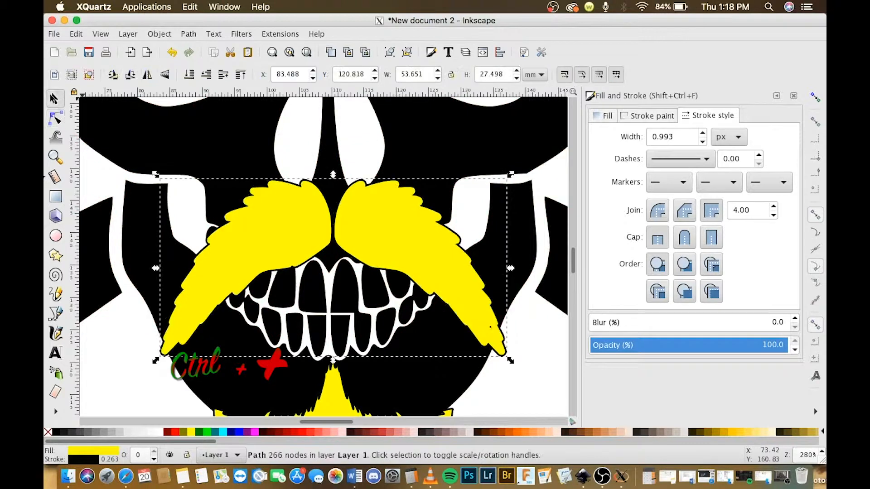
pyautogui.press('shift')
pyautogui.keyDown('shift'); pyautogui.click(239, 168); pyautogui.keyUp('shift')
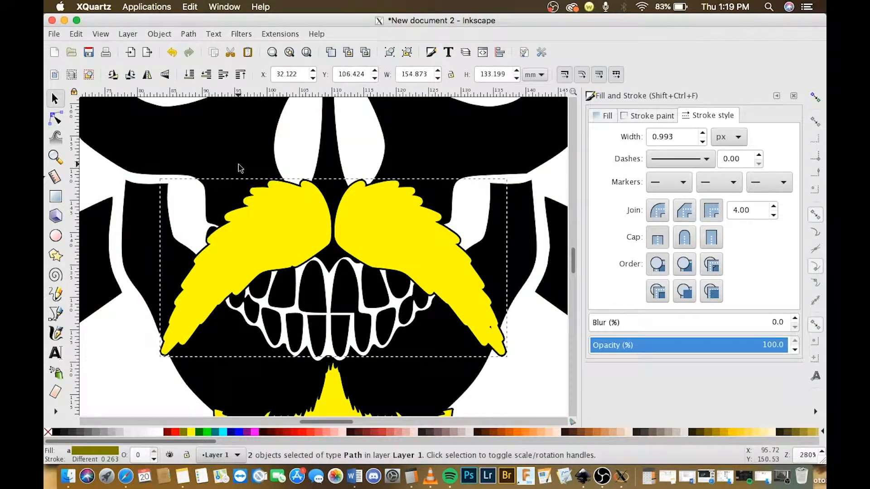
pyautogui.hotkey('ctrl', '-')
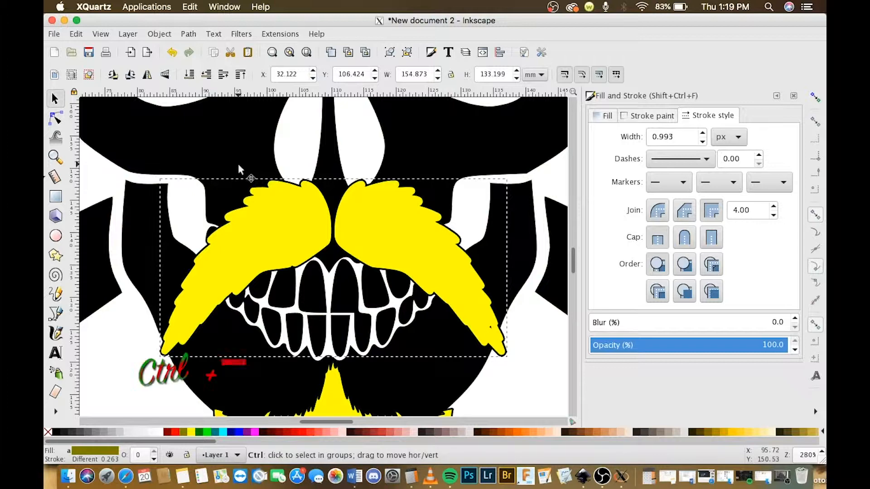
pyautogui.scroll(-3, 367, 256)
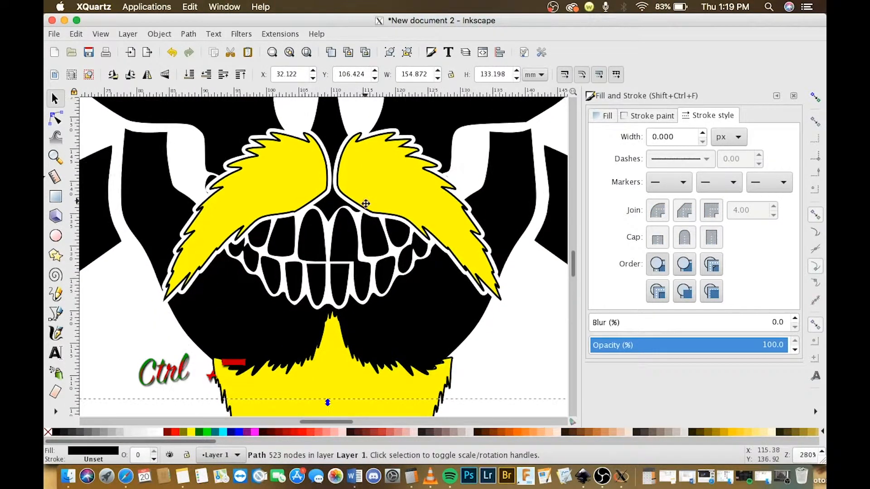
# Step: Fill the original yellow moustache with black
pyautogui.click(384, 187)
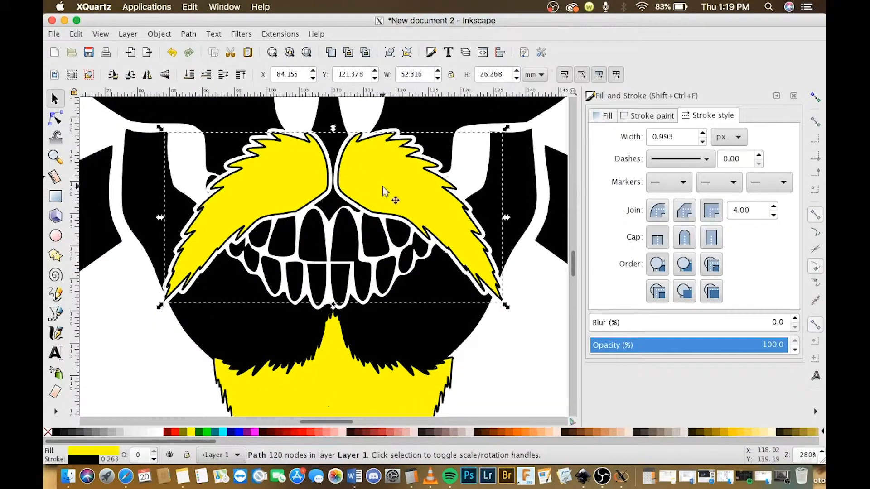
pyautogui.click(59, 433)
# Step: Duplicate the yellow goatee with a dynamic offset and expand the copy slightly outward
pyautogui.scroll(-3, 247, 301)
pyautogui.click(316, 340)
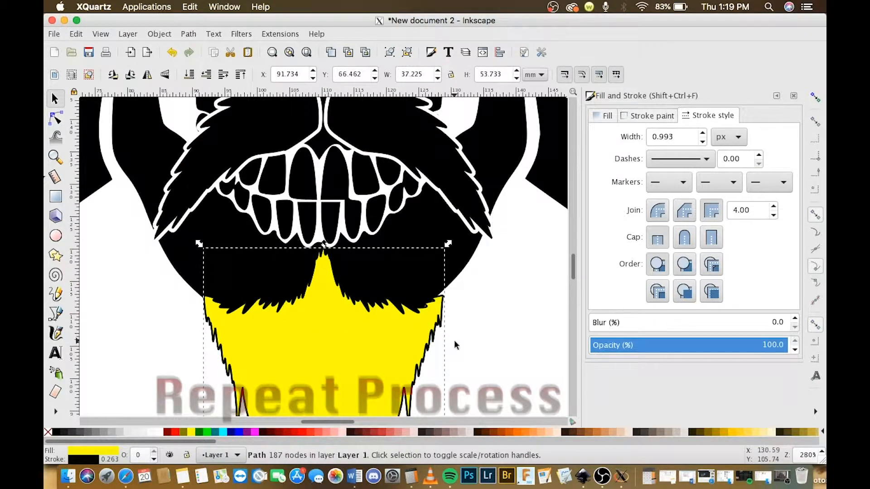
pyautogui.press('n')
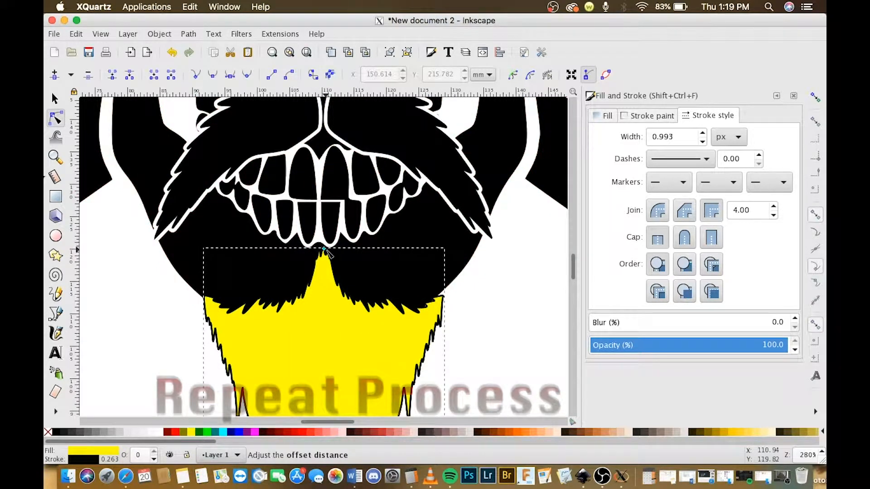
pyautogui.moveTo(327, 251); pyautogui.dragTo(331, 246)
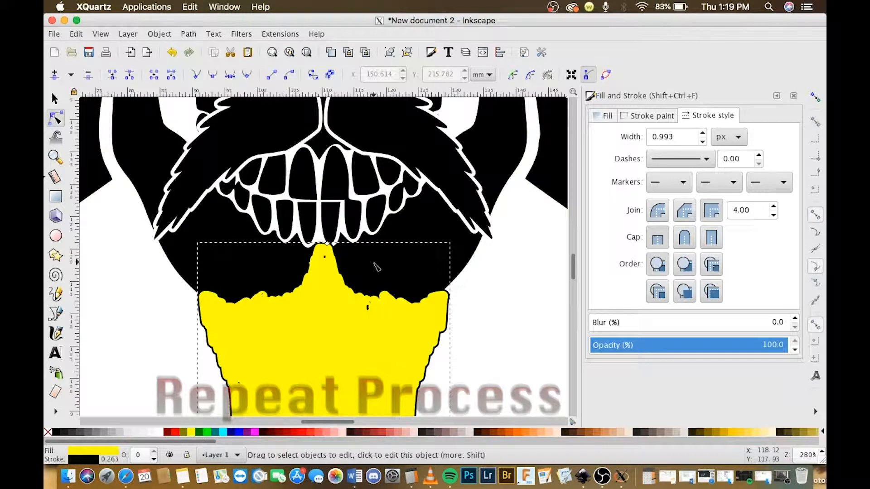
# Step: Convert the expanded goatee offset to a path and remove the stray nodes inside it
pyautogui.hotkey('shift', 'ctrl', 'c')
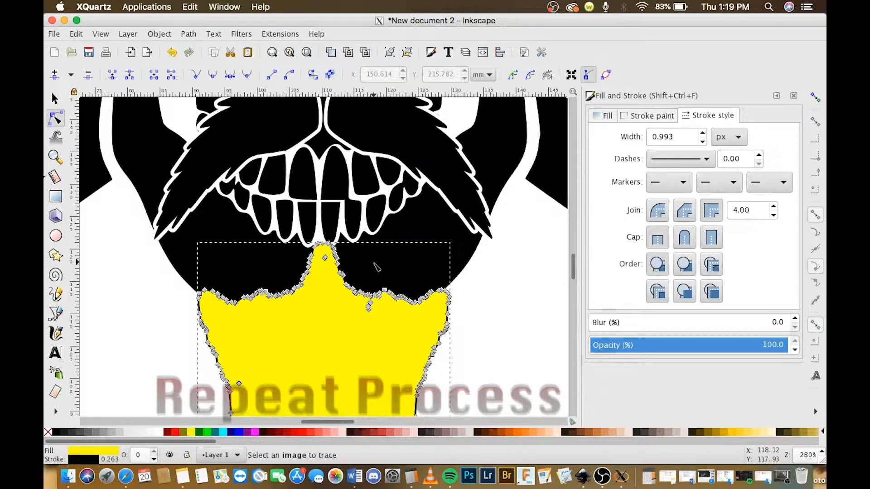
pyautogui.hotkey('shift', 'ctrl', 'k')
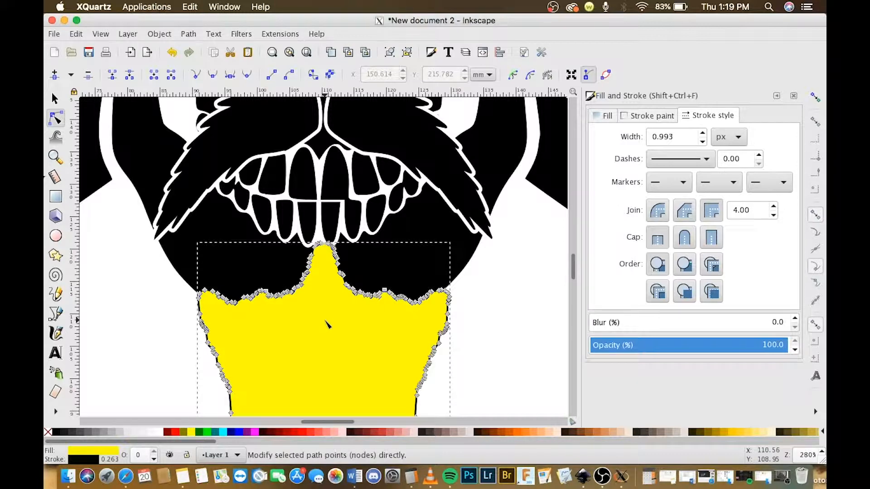
pyautogui.scroll(2, 325, 325)
pyautogui.scroll(-2, 327, 331)
pyautogui.moveTo(328, 348); pyautogui.dragTo(327, 243)
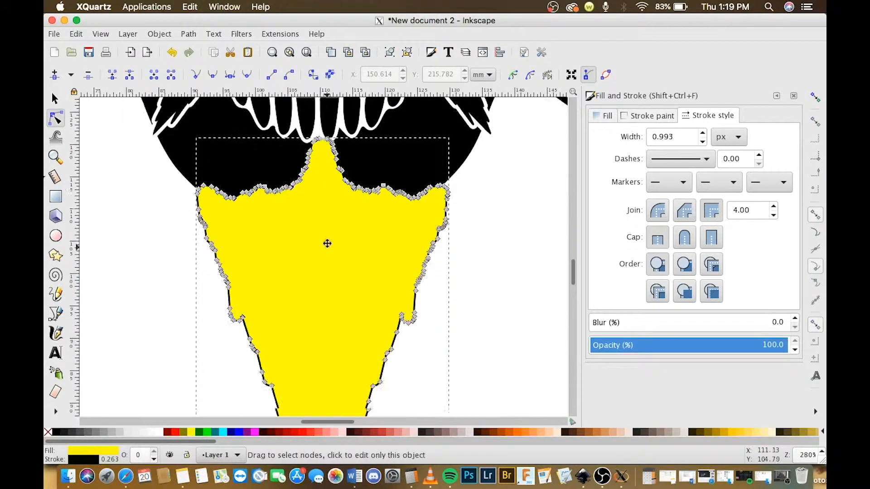
pyautogui.scroll(-1, 327, 243)
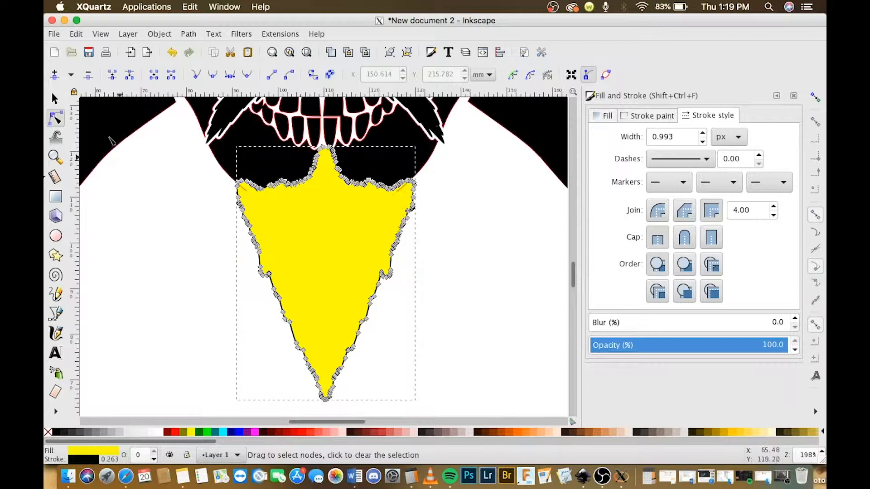
# Step: Subtract the expanded goatee path from the skull with the Difference operation
pyautogui.press('s')
pyautogui.scroll(3, 469, 251)
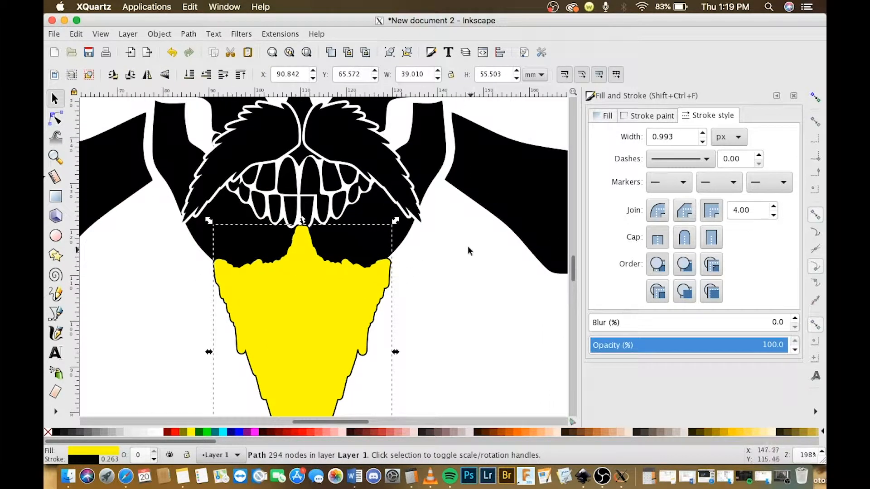
pyautogui.keyDown('shift'); pyautogui.click(360, 209); pyautogui.keyUp('shift')
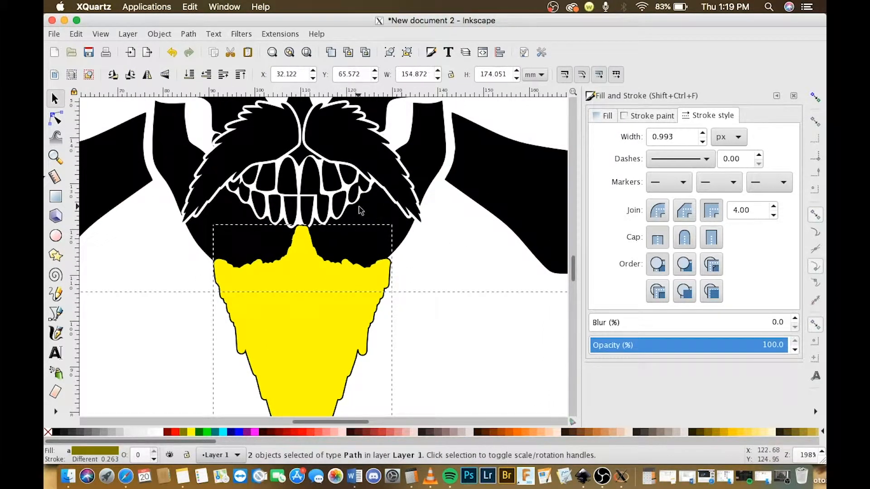
pyautogui.press('ctrl')
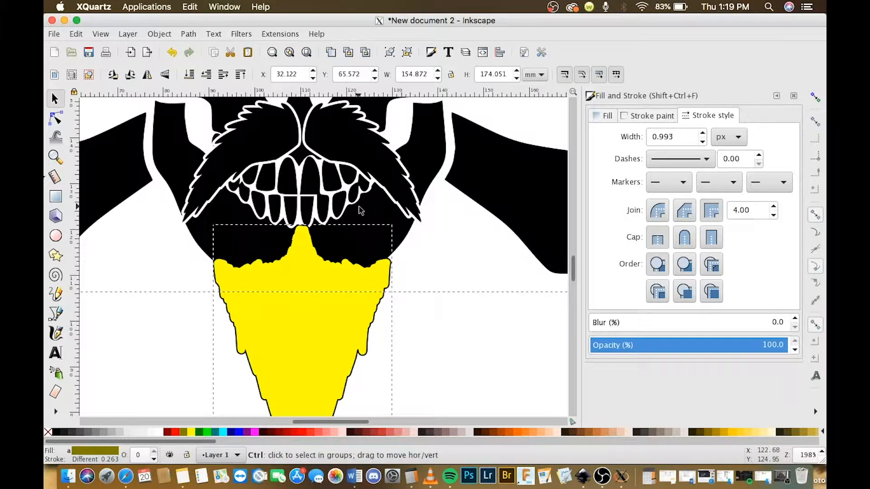
pyautogui.hotkey('ctrl', '-')
pyautogui.scroll(-3, 344, 235)
# Step: Fill the original goatee with black and deselect it
pyautogui.click(327, 266)
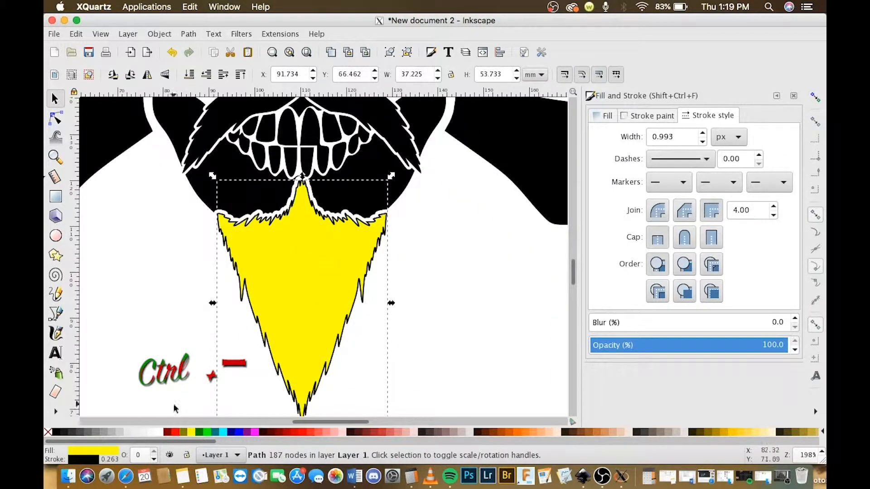
pyautogui.click(57, 432)
pyautogui.press('-')
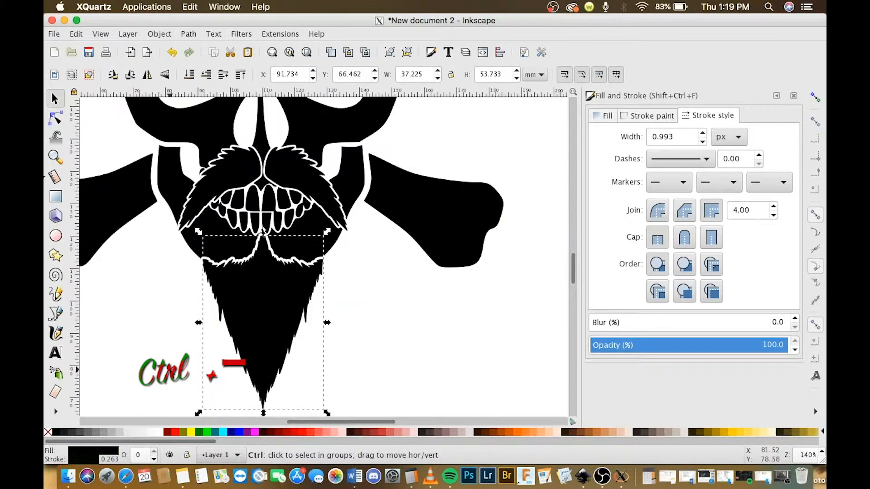
pyautogui.press('-')
pyautogui.press('-')
pyautogui.press('-')
pyautogui.click(252, 357)
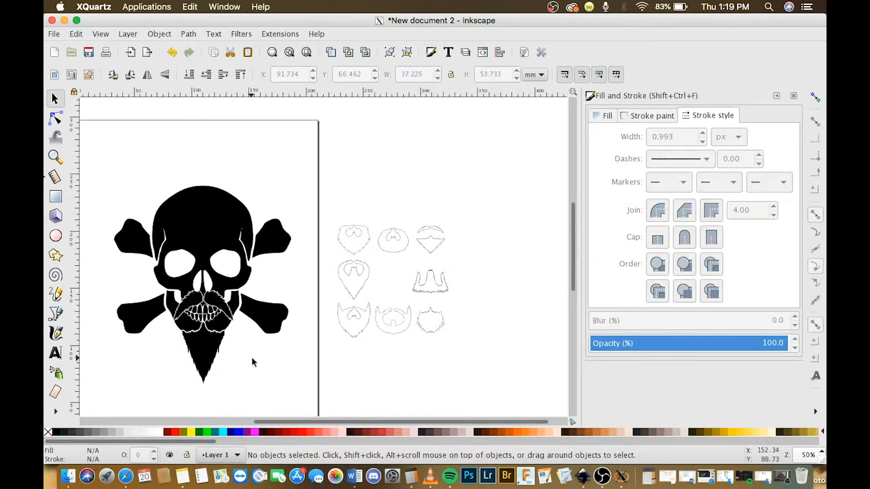
# Step: Delete all the leftover traced beard outlines beside the page
pyautogui.hscroll(-3, 251, 357)
pyautogui.moveTo(388, 205); pyautogui.dragTo(521, 353)
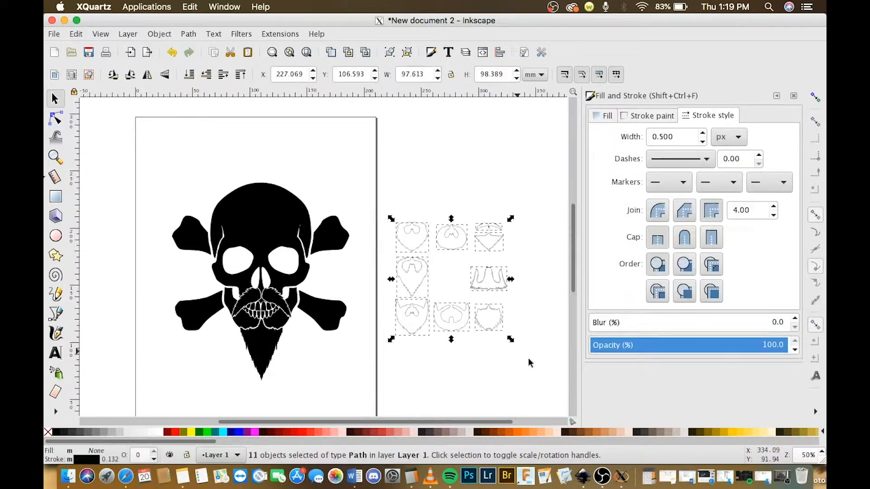
pyautogui.press('Delete')
# Step: Add the text "Rain" in the empty area beside the skull
pyautogui.hscroll(-5, 413, 323)
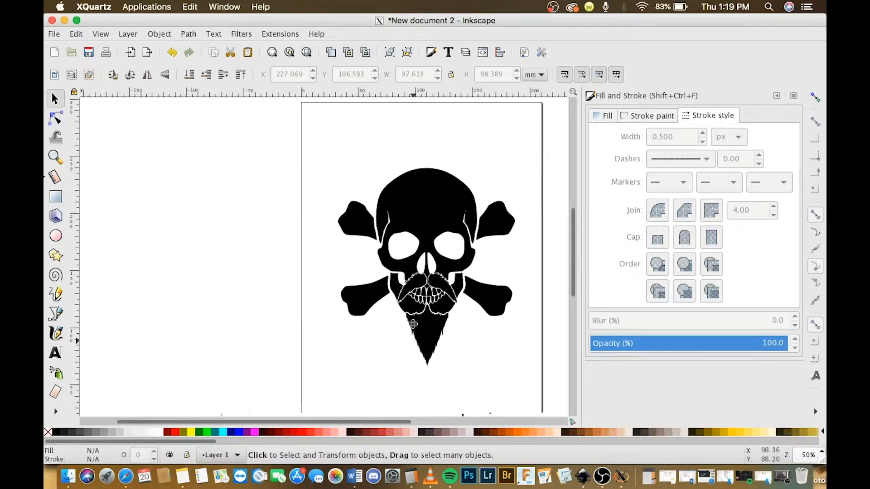
pyautogui.press('+')
pyautogui.hscroll(2, 369, 316)
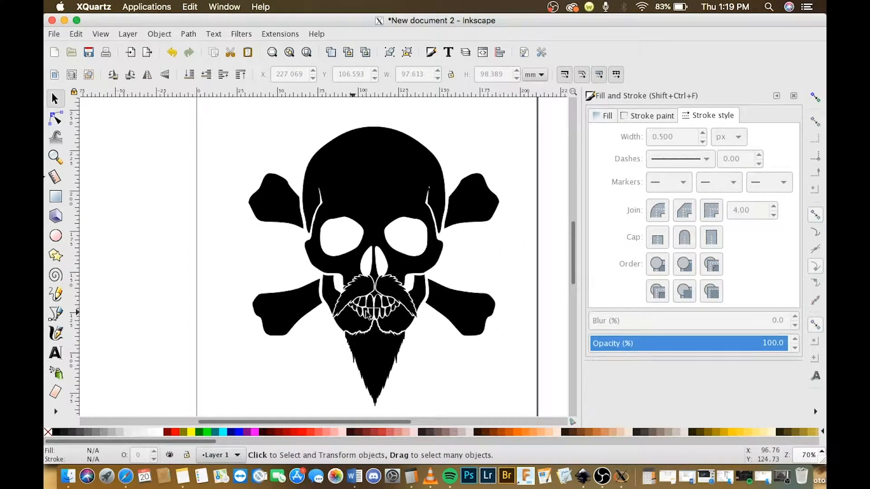
pyautogui.click(373, 178)
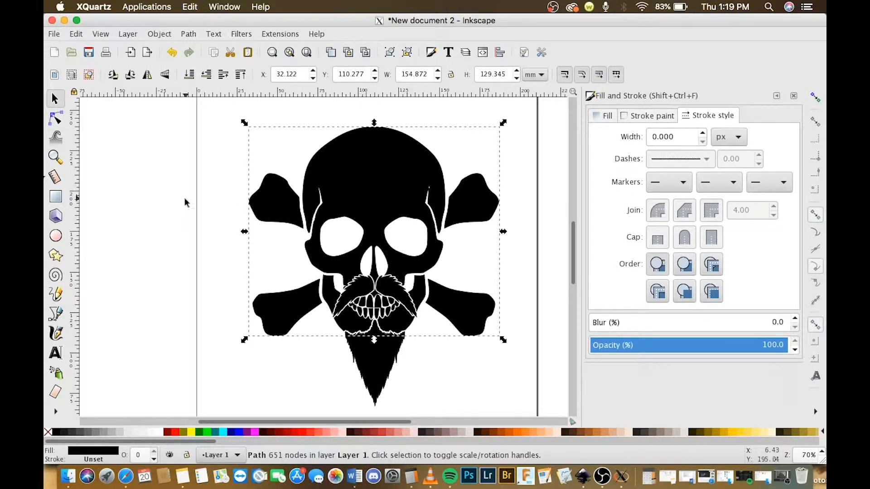
pyautogui.click(57, 354)
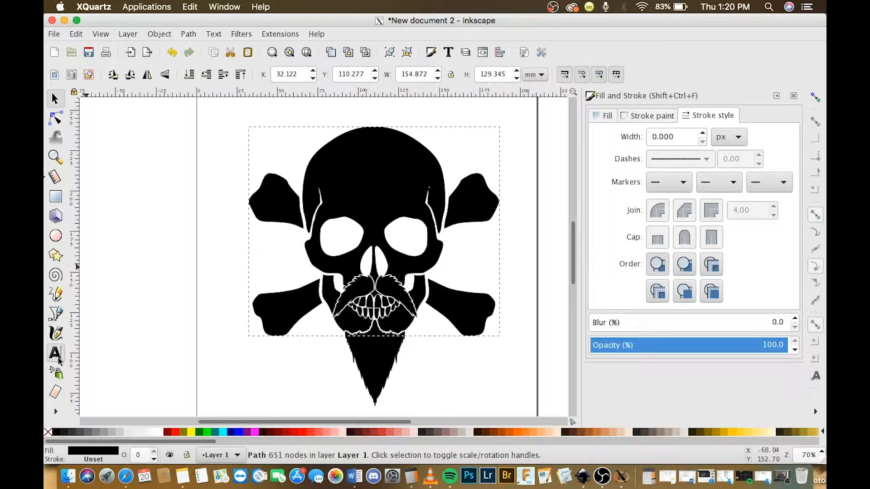
pyautogui.click(145, 216)
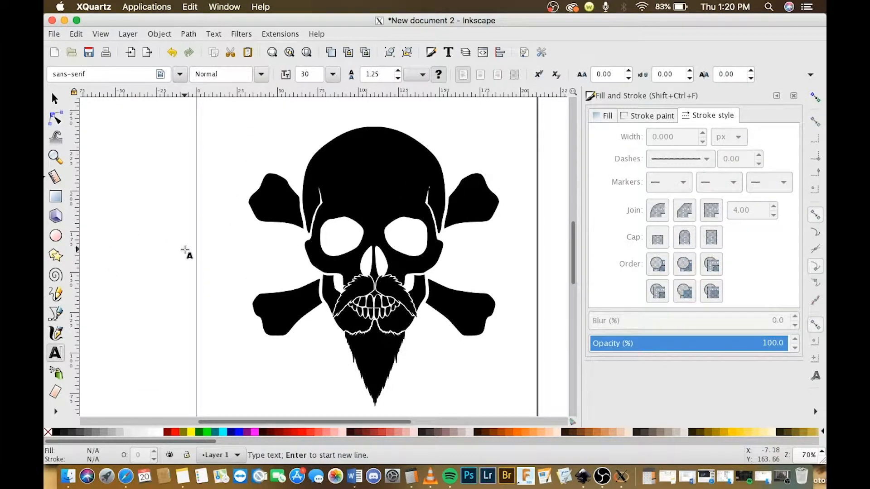
pyautogui.write('Ra')
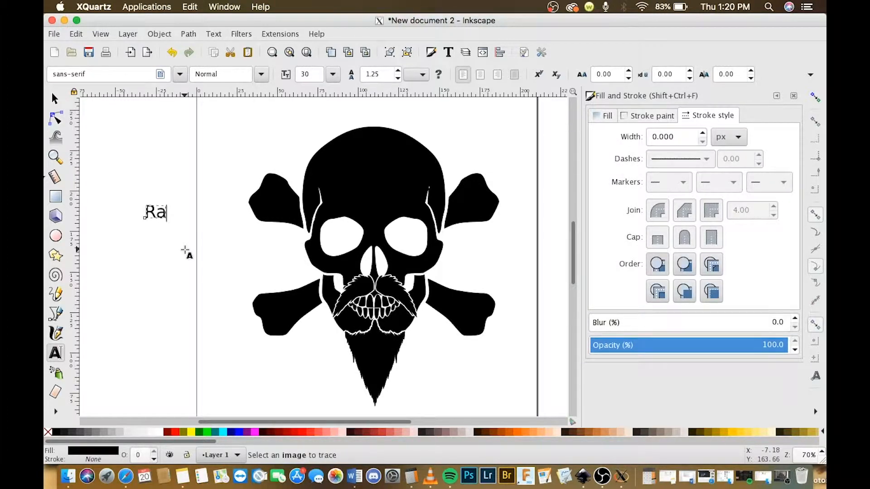
pyautogui.write('in')
# Step: Shift the "Rain" text closer to the skull and fill it yellow
pyautogui.click(55, 119)
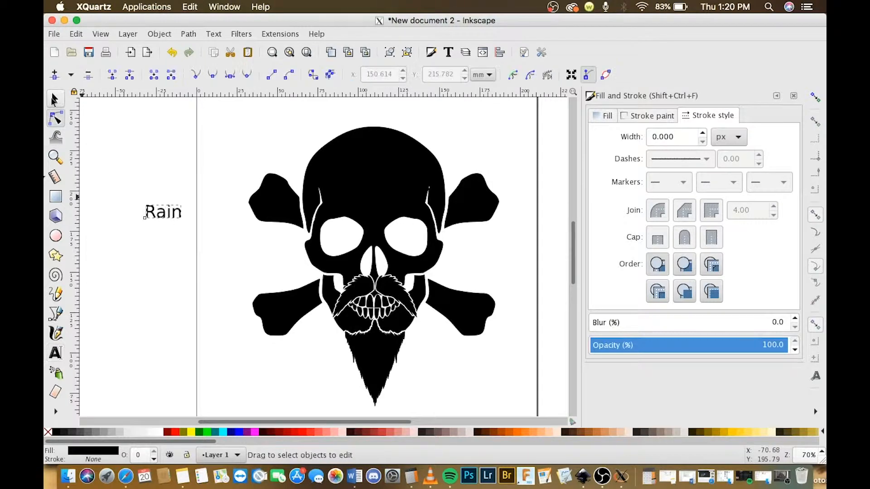
pyautogui.click(54, 99)
pyautogui.moveTo(160, 213); pyautogui.dragTo(200, 200)
pyautogui.click(194, 434)
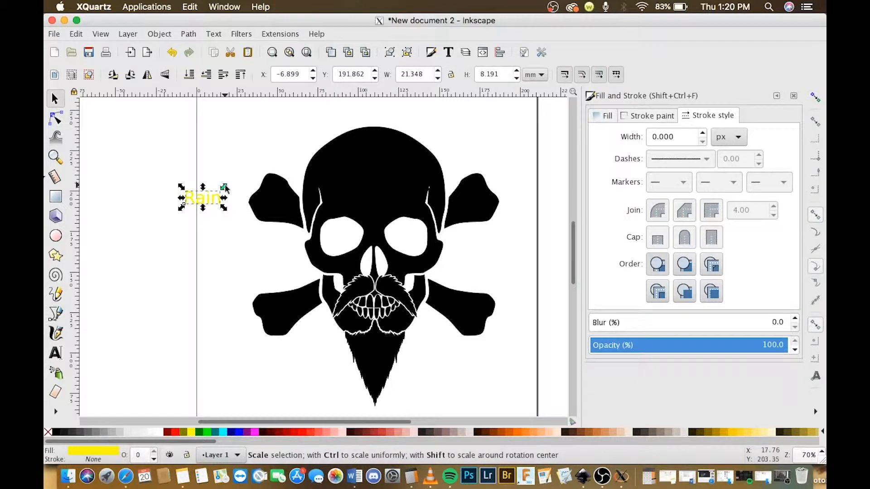
# Step: Place the "Rain" text centred on the skull's forehead and scale it to about 52 mm wide by 20 mm high
pyautogui.moveTo(225, 188); pyautogui.dragTo(280, 165)
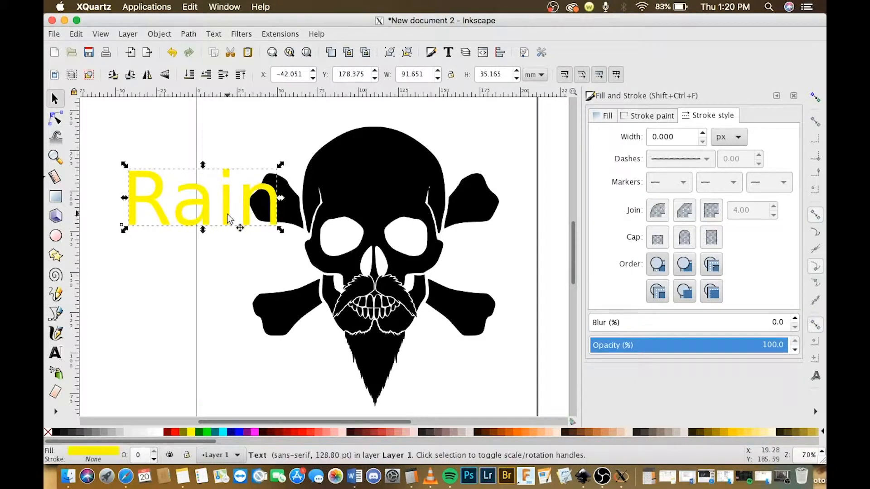
pyautogui.moveTo(228, 219); pyautogui.dragTo(398, 186)
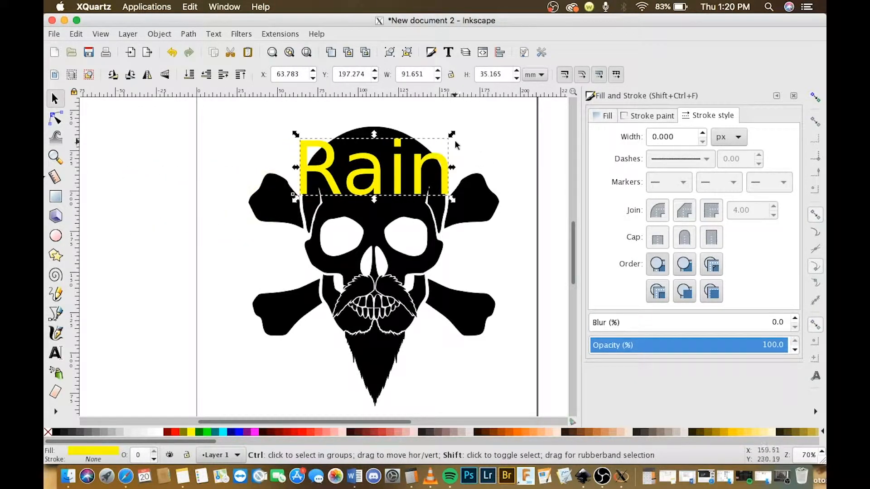
pyautogui.moveTo(454, 135); pyautogui.dragTo(434, 148)
pyautogui.scroll(-1, 354, 181)
pyautogui.scroll(3, 354, 181)
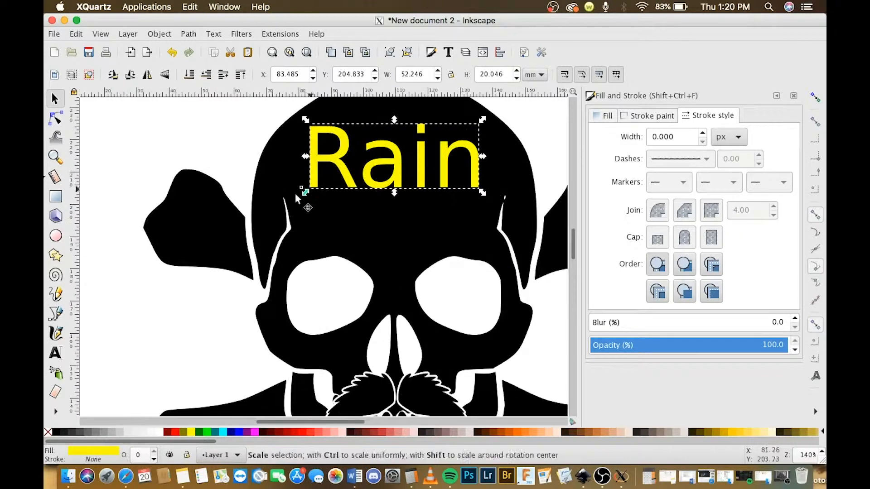
# Step: Convert the yellow "Rain" text on the forehead to paths and combine its letters into one path
pyautogui.click(300, 187)
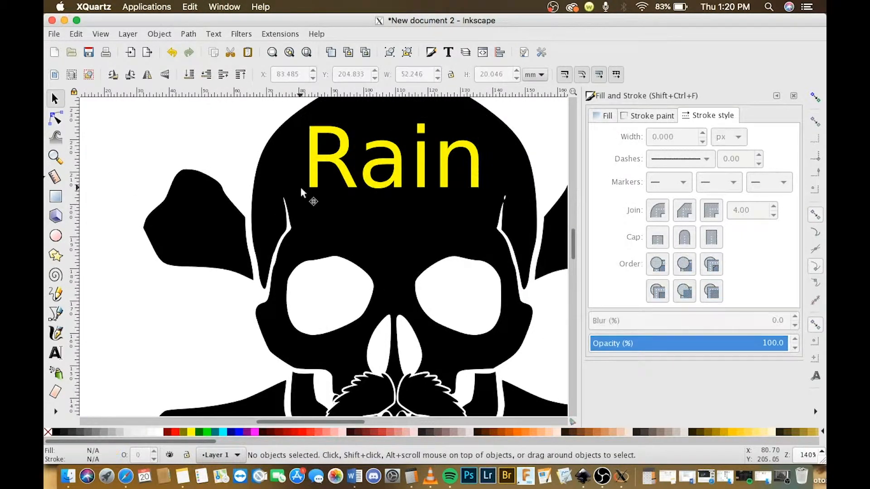
pyautogui.click(315, 182)
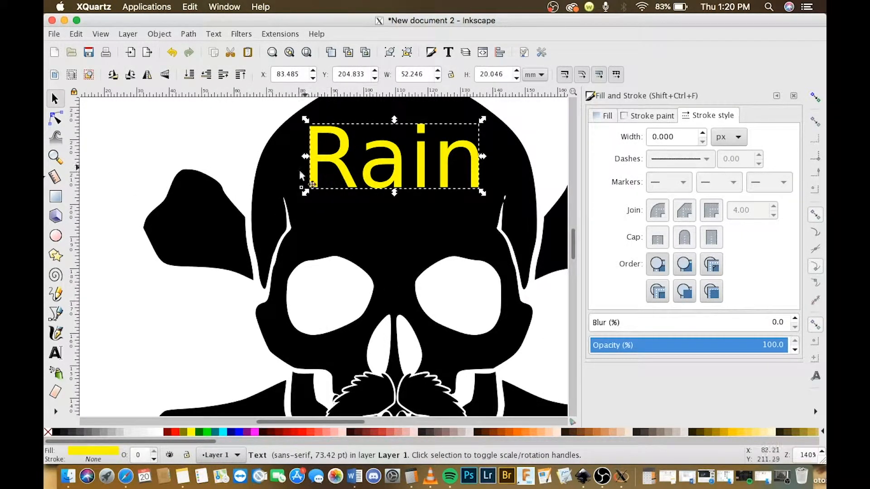
pyautogui.doubleClick(348, 182)
pyautogui.hotkey('ctrl', 'a')
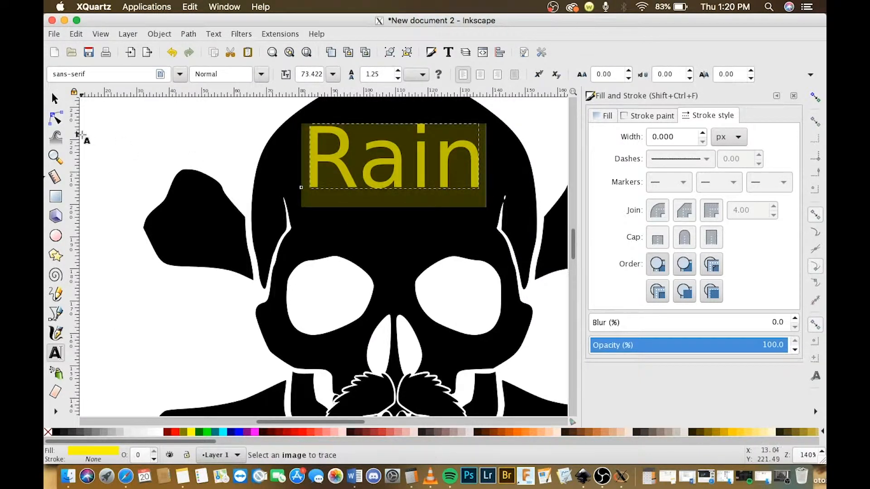
pyautogui.click(51, 99)
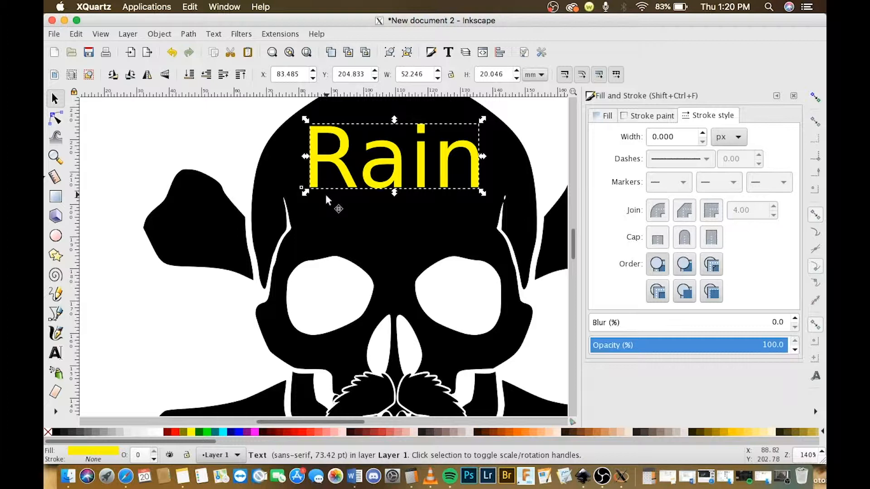
pyautogui.hotkey('ctrl', 'shift', 'c')
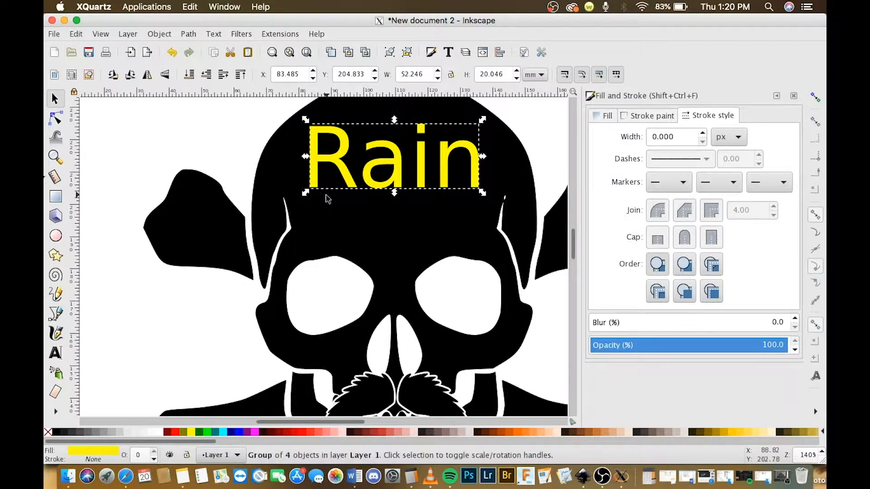
pyautogui.hotkey('ctrl', 'k')
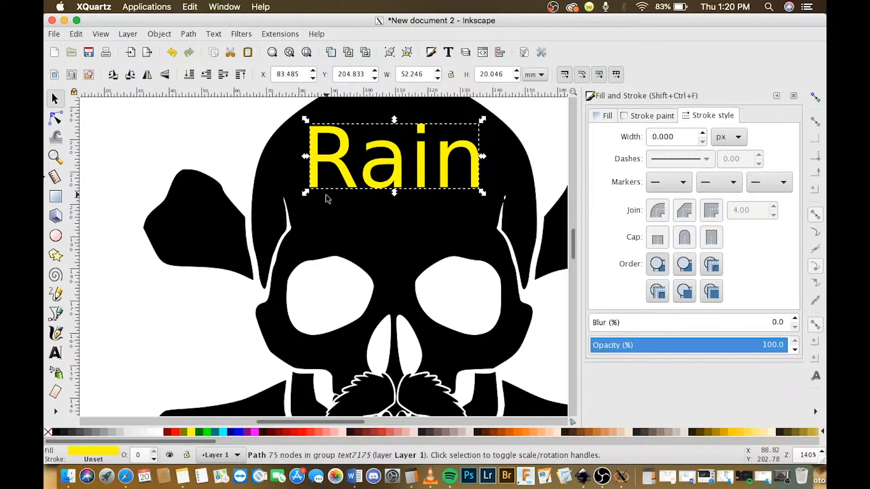
# Step: Add nodes on the stem edges of the R and the i in the "Rain" path, and reapply the path conversion and Combine
pyautogui.doubleClick(361, 194)
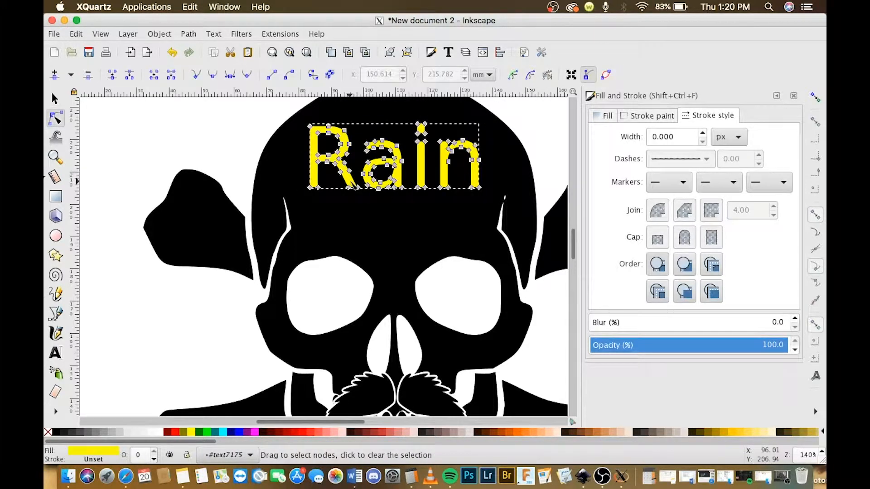
pyautogui.click(310, 168)
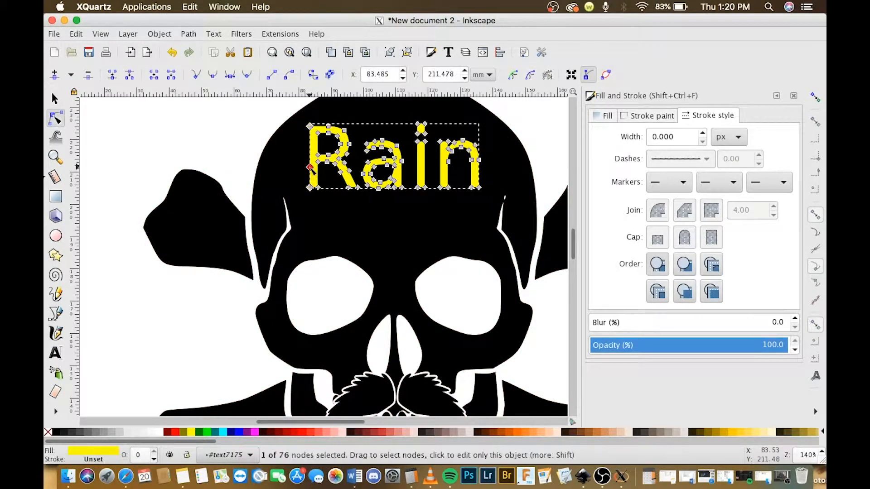
pyautogui.click(416, 161)
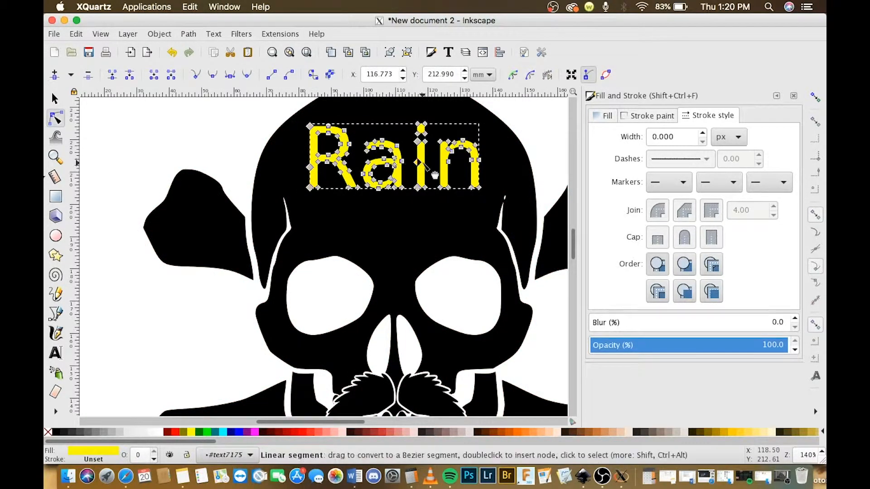
pyautogui.click(425, 159)
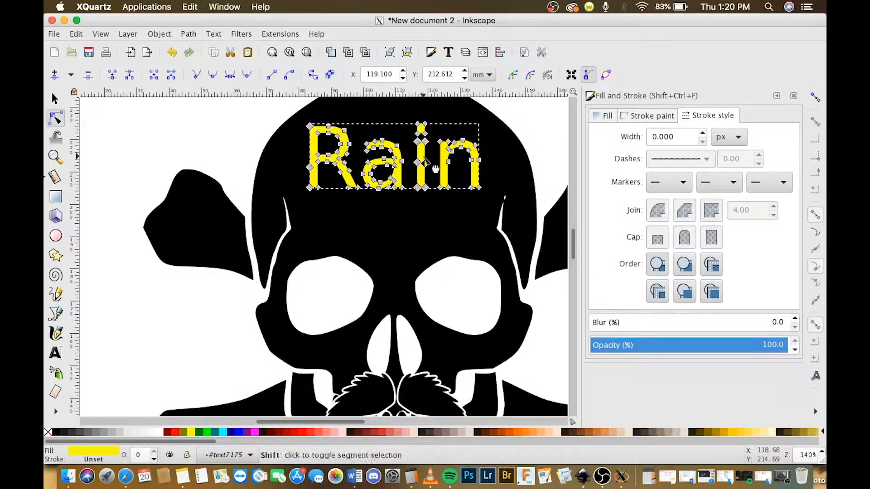
pyautogui.hotkey('shift', 'ctrl', 'c')
pyautogui.hotkey('ctrl', 'k')
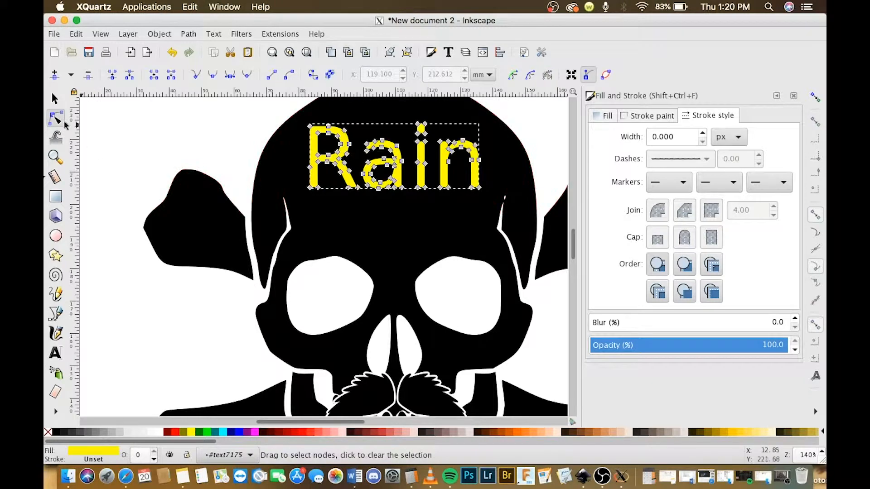
# Step: Try subtracting the "Rain" path directly from the skull, and undo that cut
pyautogui.click(55, 98)
pyautogui.scroll(2, 474, 235)
pyautogui.hscroll(2, 474, 234)
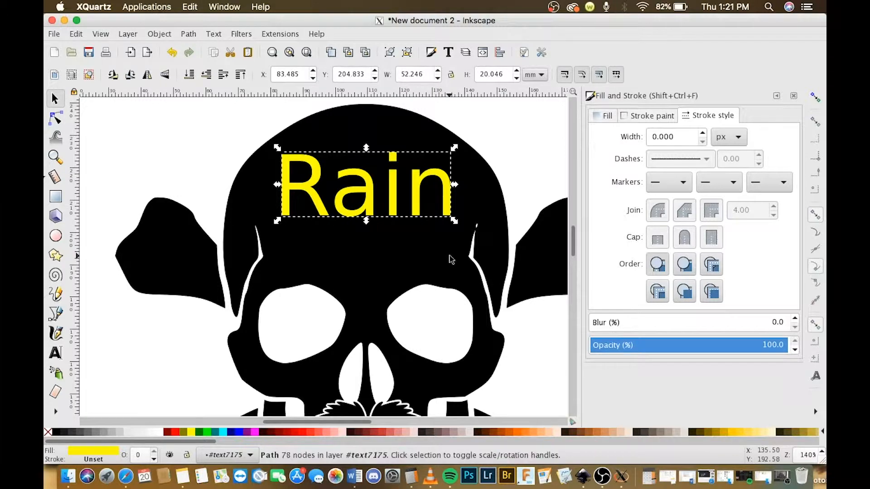
pyautogui.press('shift')
pyautogui.keyDown('shift'); pyautogui.click(439, 259); pyautogui.keyUp('shift')
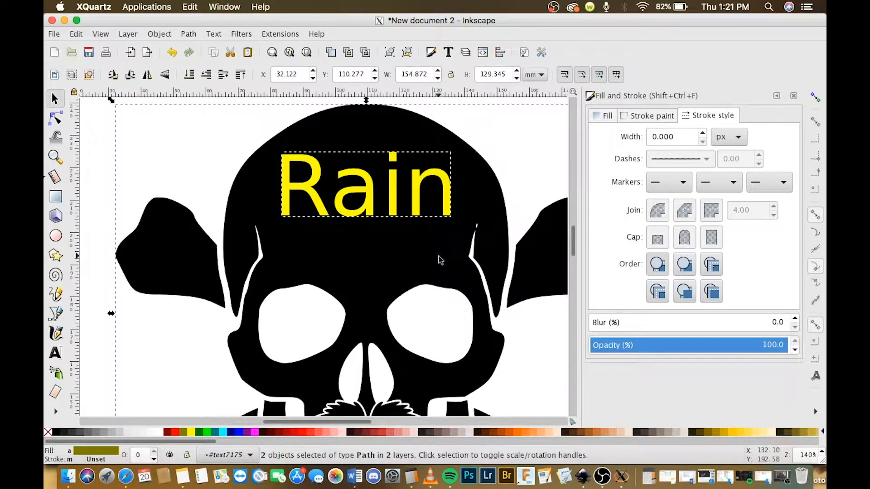
pyautogui.press('ctrl')
pyautogui.hotkey('ctrl', '-')
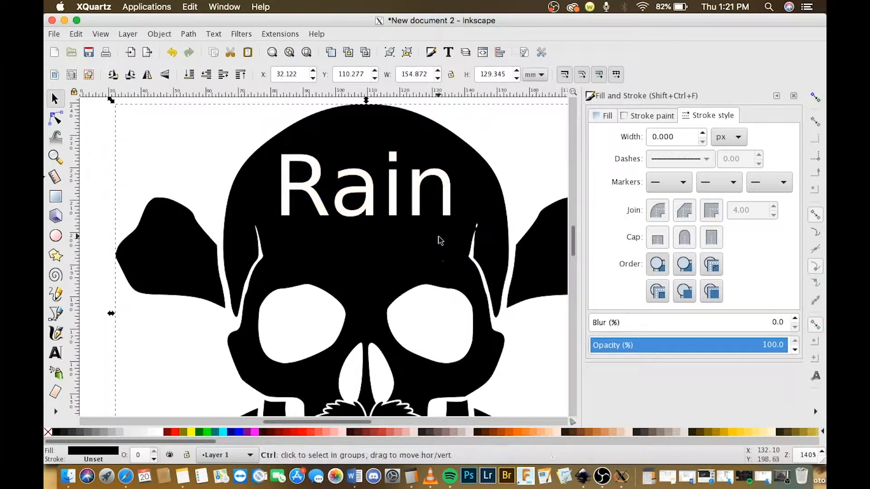
pyautogui.scroll(-2, 438, 254)
pyautogui.scroll(2, 438, 247)
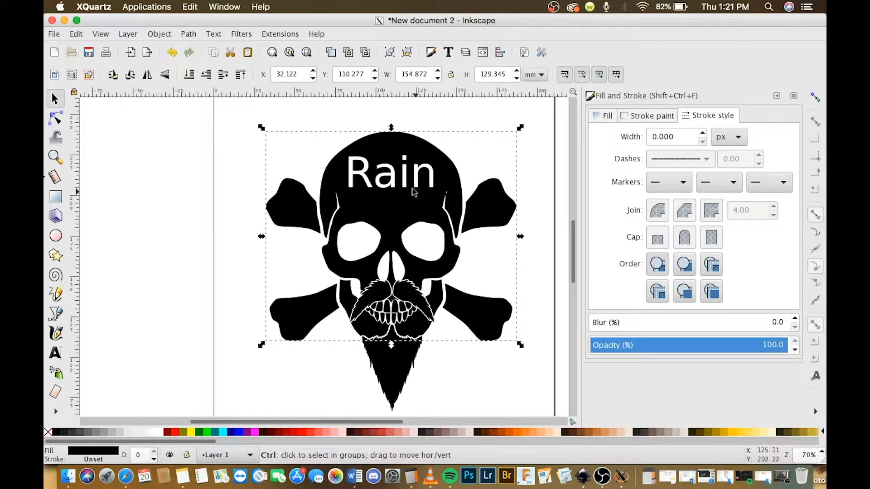
pyautogui.hotkey('ctrl', 'z')
# Step: Create an outset copy of the "Rain" path with a dynamic offset, about 55 mm wide by 23 mm high, and convert it to a path
pyautogui.scroll(3, 410, 256)
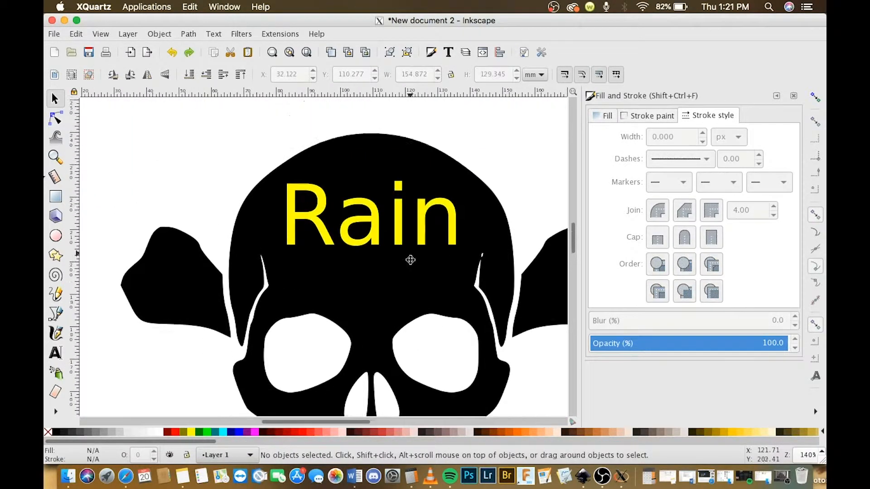
pyautogui.click(400, 248)
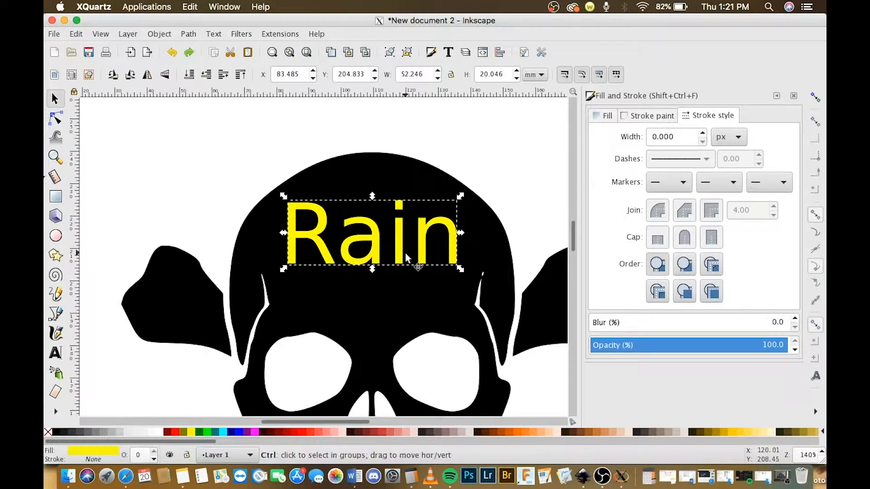
pyautogui.press('n')
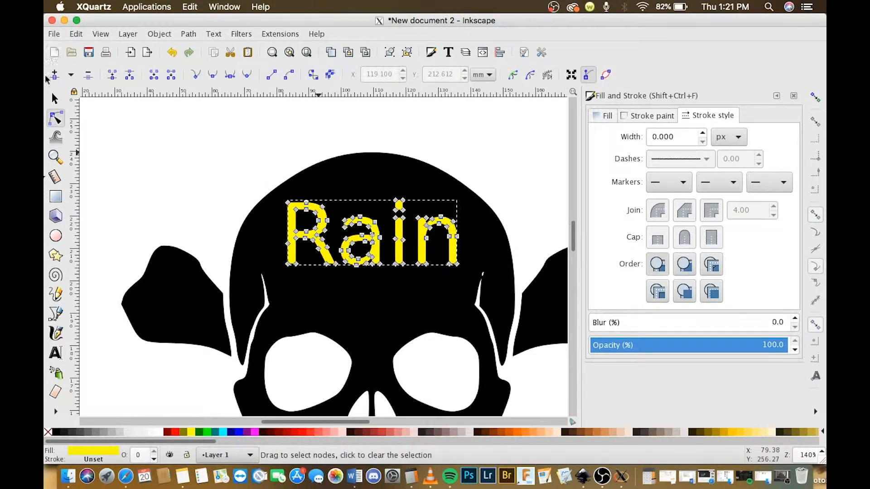
pyautogui.press('s')
pyautogui.press('n')
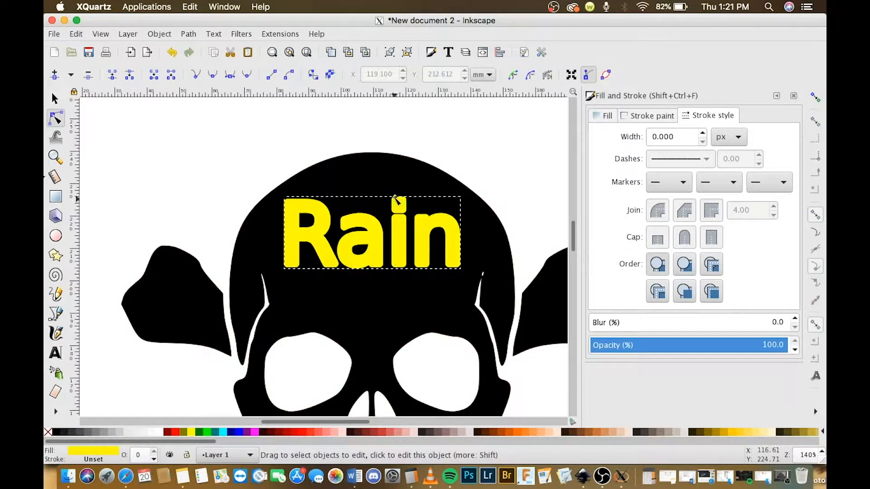
pyautogui.moveTo(395, 200); pyautogui.dragTo(395, 196)
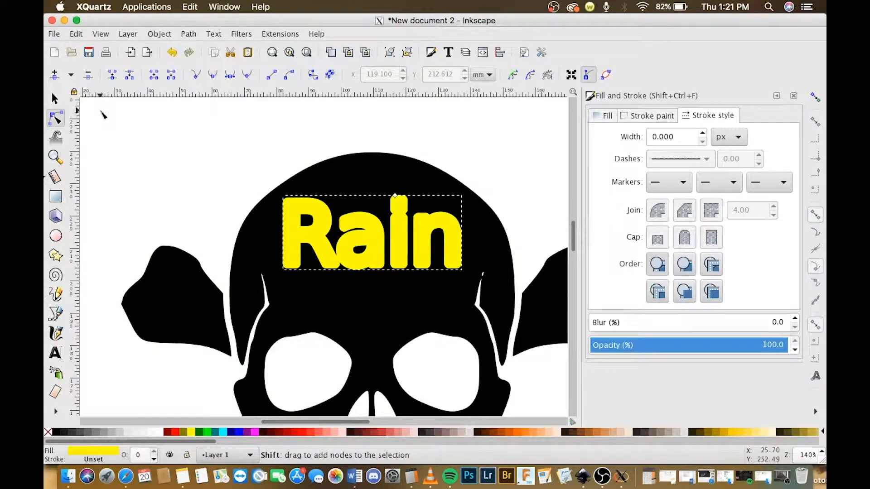
pyautogui.hotkey('shift', 'ctrl', 'c')
pyautogui.hotkey('ctrl', 'k')
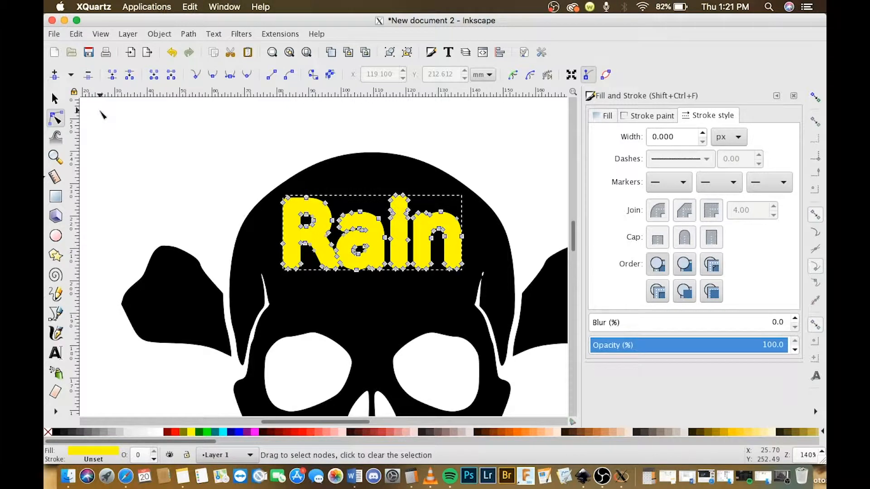
# Step: Subtract the outset "Rain" shape from the skull with the Difference operation
pyautogui.press('s')
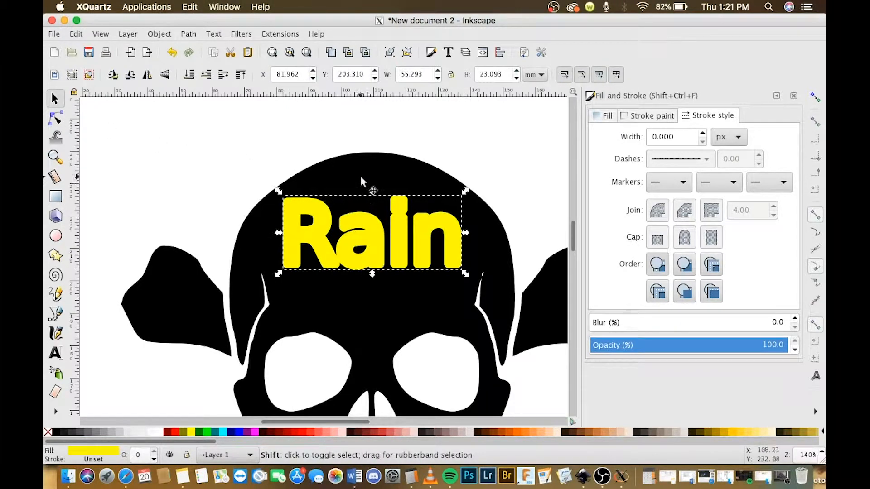
pyautogui.keyDown('shift'); pyautogui.click(361, 179); pyautogui.keyUp('shift')
pyautogui.hotkey('ctrl', '-')
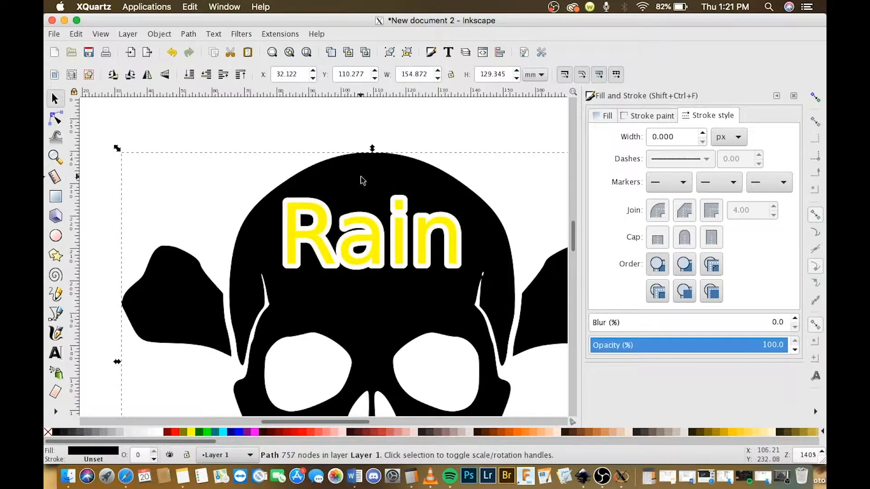
# Step: Fill the remaining yellow "Rain" letters inside the cutout with black and deselect them
pyautogui.click(366, 240)
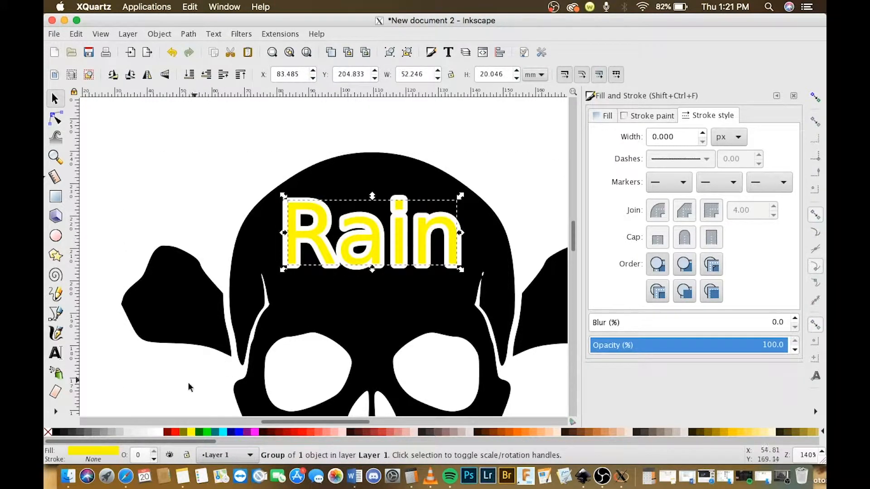
pyautogui.click(63, 434)
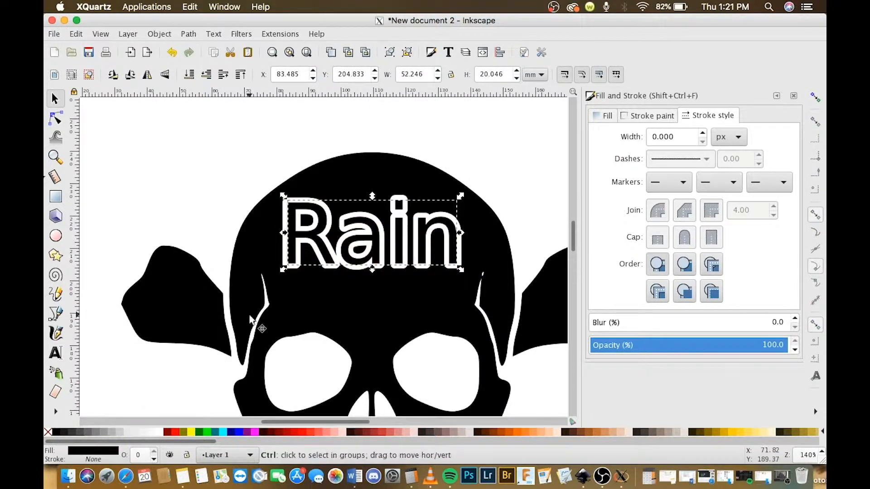
pyautogui.scroll(-3, 258, 324)
pyautogui.scroll(-8, 287, 166)
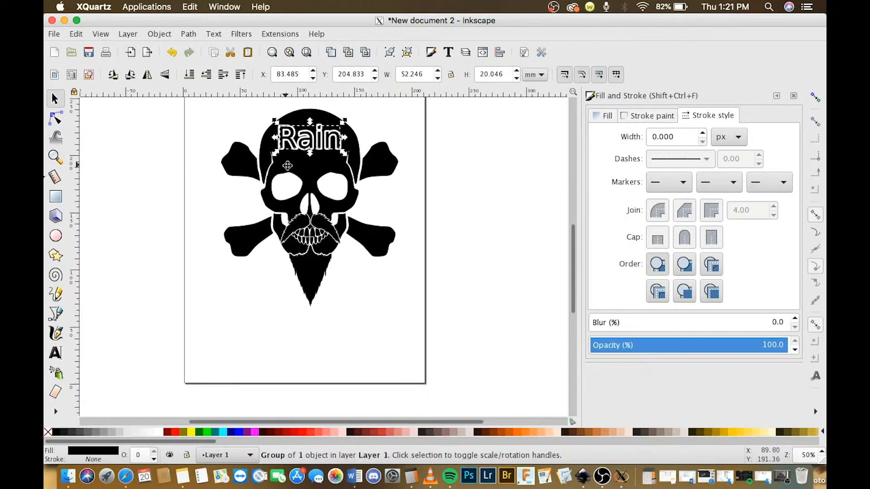
pyautogui.click(493, 194)
# Step: Merge the goatee, moustache, skull-and-crossbones and "Rain" letters into a single path with Union
pyautogui.scroll(2, 371, 247)
pyautogui.hscroll(-1, 371, 247)
pyautogui.scroll(1, 366, 241)
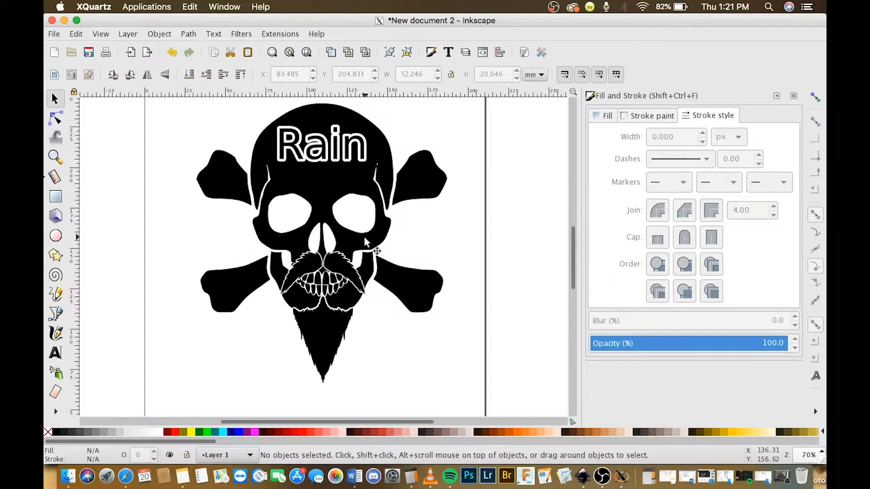
pyautogui.hscroll(-1, 392, 249)
pyautogui.scroll(1, 392, 248)
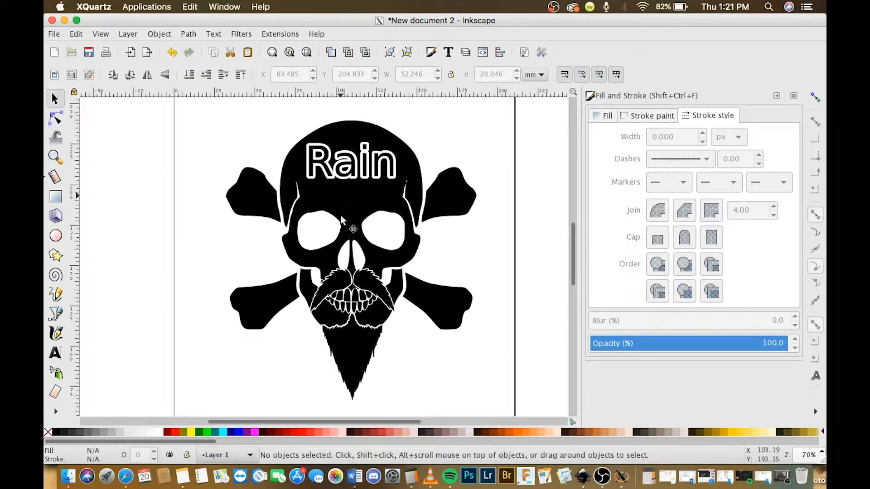
pyautogui.click(341, 348)
pyautogui.keyDown('shift'); pyautogui.click(331, 289); pyautogui.keyUp('shift')
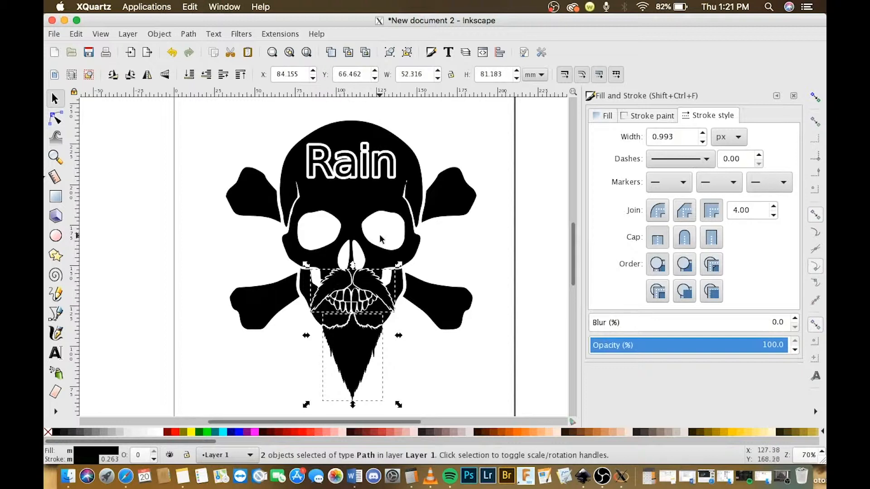
pyautogui.keyDown('shift'); pyautogui.click(375, 257); pyautogui.keyUp('shift')
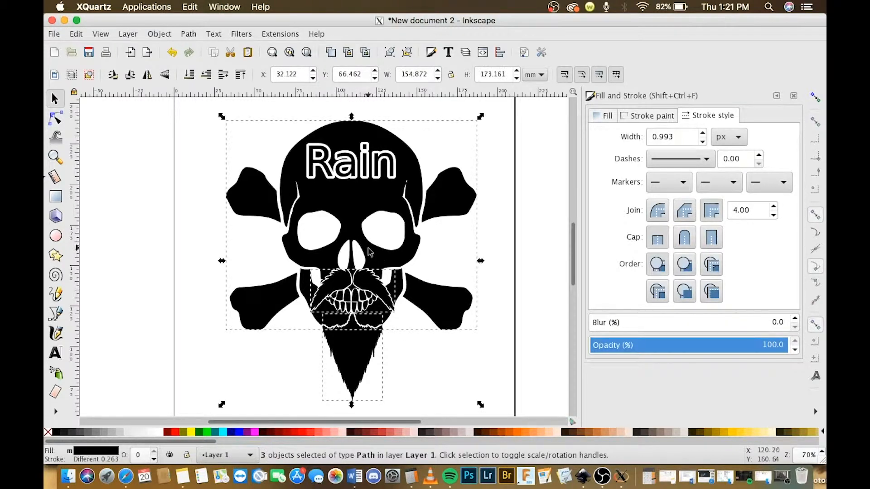
pyautogui.keyDown('shift'); pyautogui.click(339, 171); pyautogui.keyUp('shift')
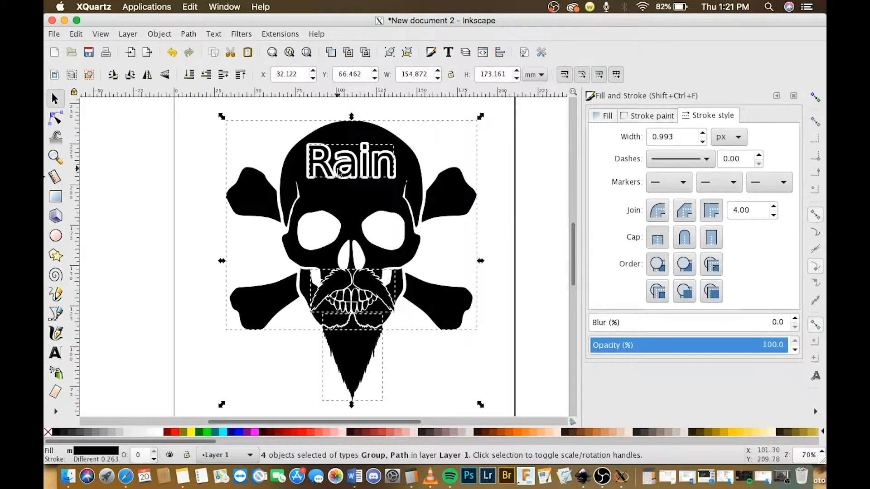
pyautogui.hotkey('ctrl', '+')
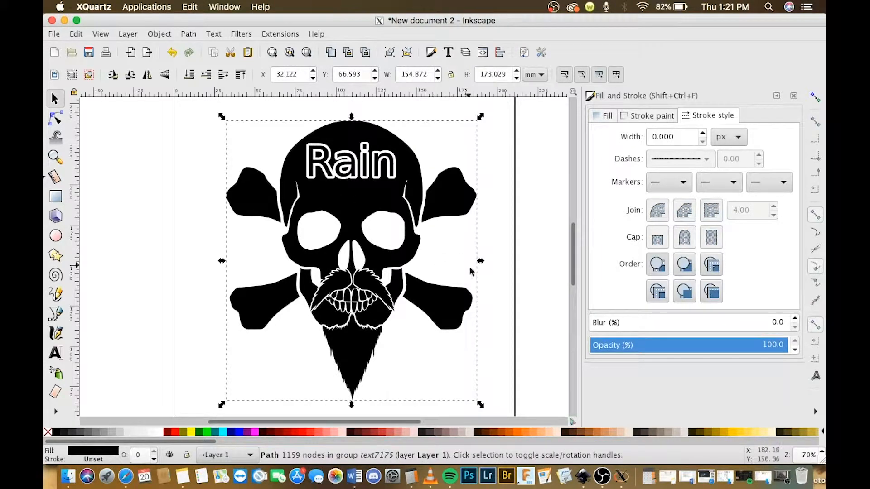
# Step: Try aqua and magenta fills on the merged skull design, and return its fill to black
pyautogui.click(214, 432)
pyautogui.click(222, 432)
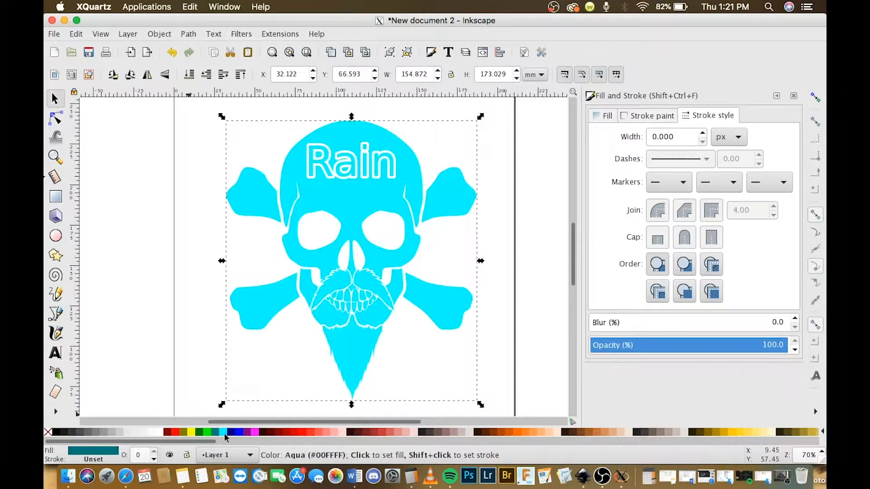
pyautogui.click(255, 433)
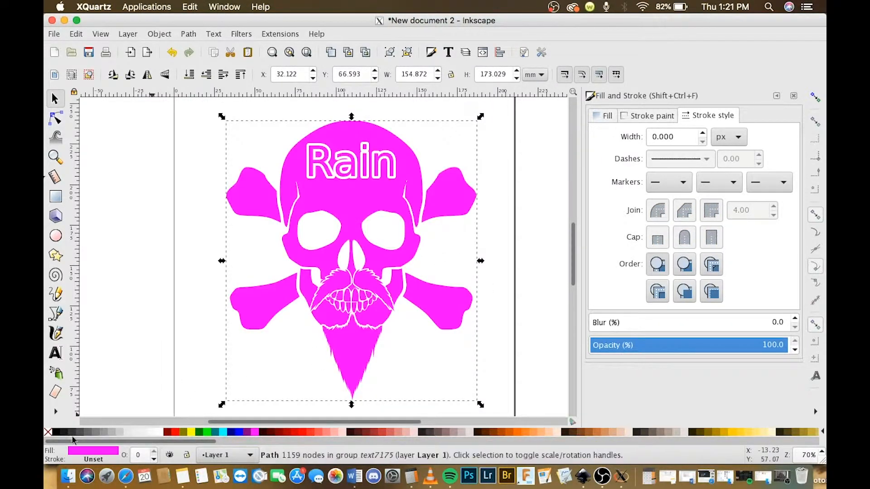
pyautogui.click(55, 434)
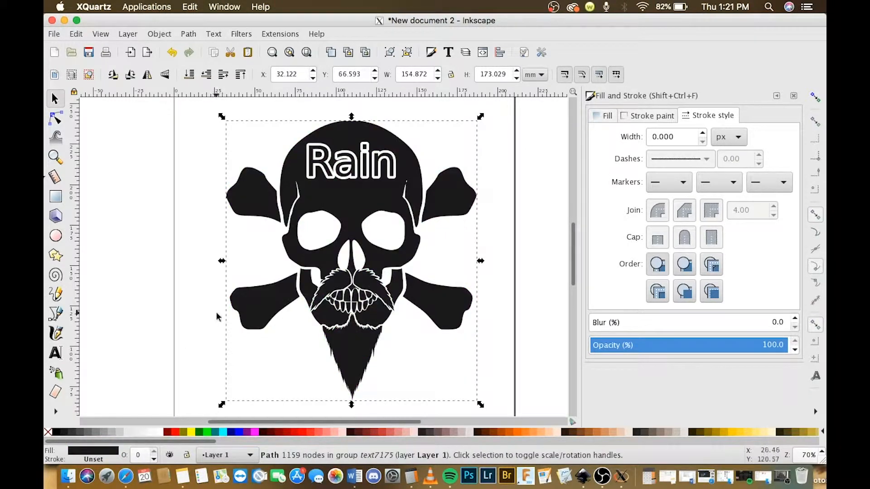
# Step: Draw a rectangle about 17 by 14 mm beside the skull, fill it yellow and move it onto the forehead below "Rain"
pyautogui.hscroll(2, 218, 317)
pyautogui.click(103, 259)
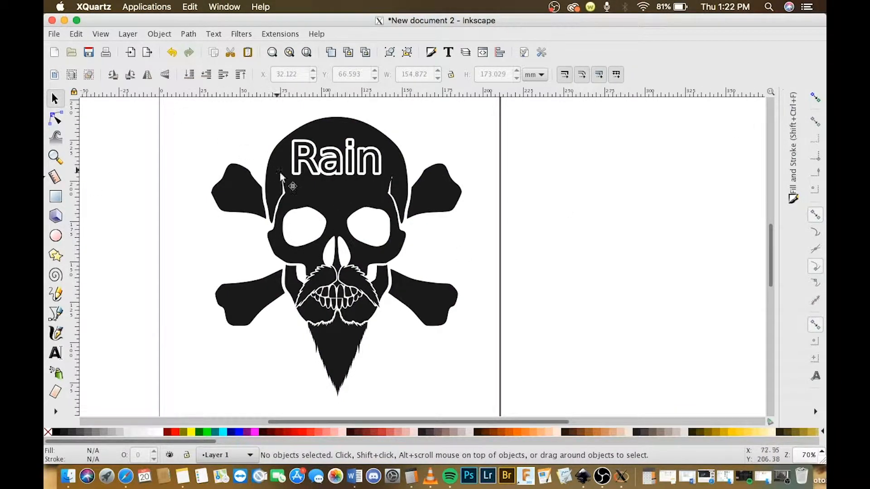
pyautogui.click(56, 196)
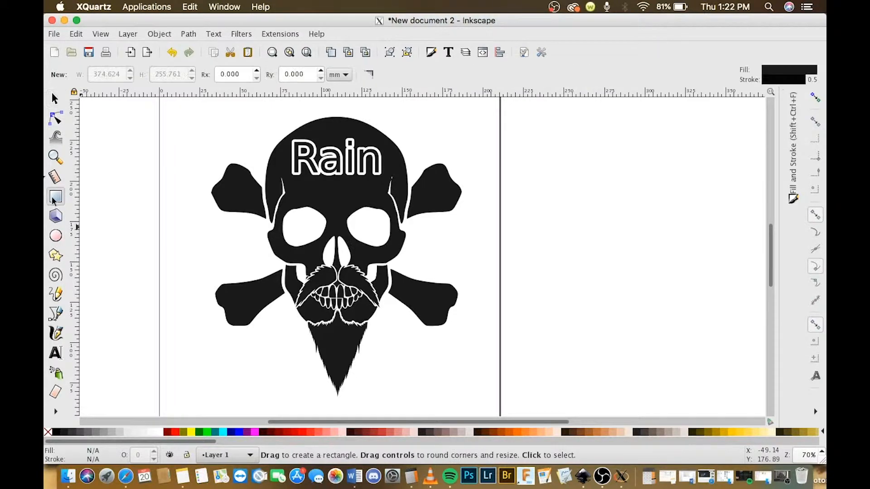
pyautogui.moveTo(177, 243); pyautogui.dragTo(203, 265)
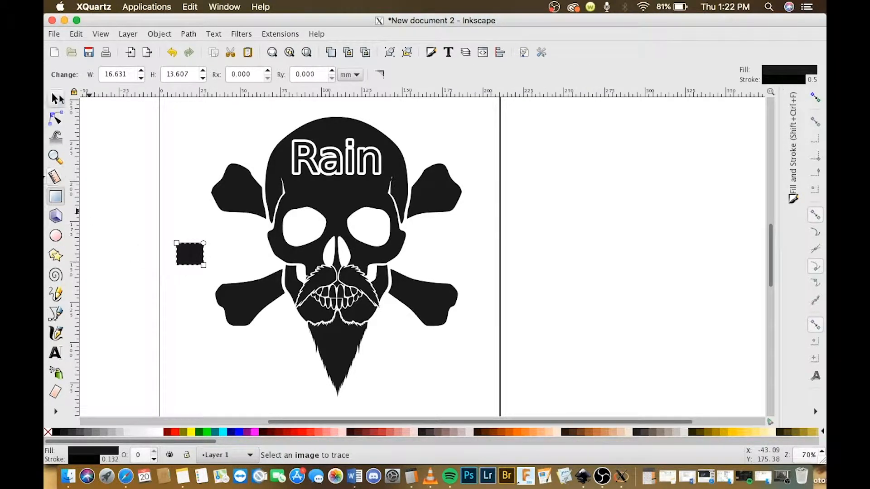
pyautogui.click(54, 98)
pyautogui.click(187, 432)
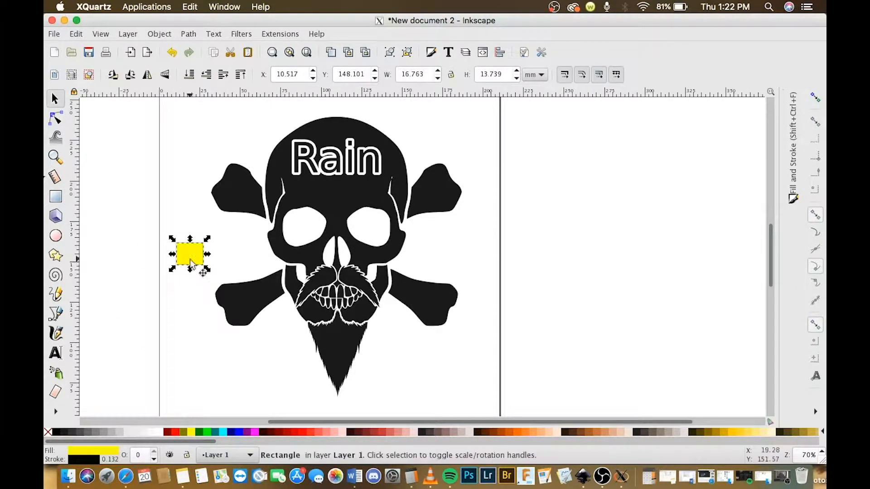
pyautogui.moveTo(195, 261); pyautogui.dragTo(341, 200)
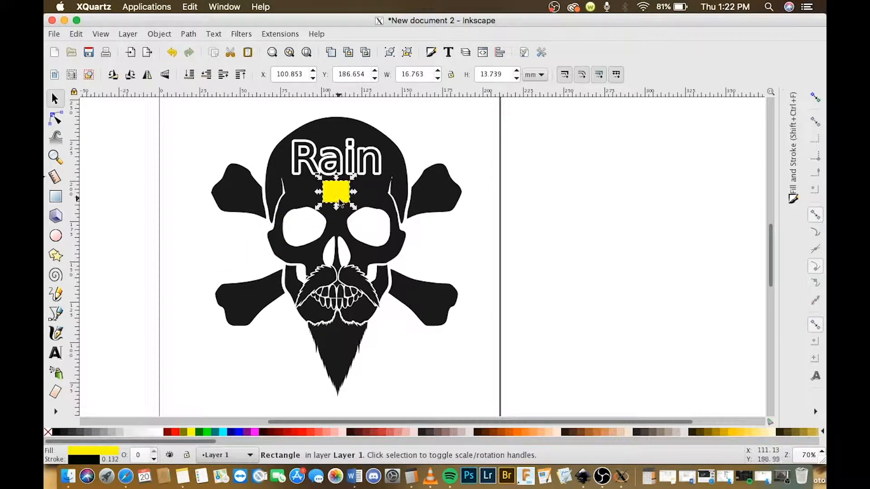
# Step: Centre the yellow rectangle and the skull design on each other along both the vertical and horizontal axes
pyautogui.keyDown('shift'); pyautogui.click(341, 223); pyautogui.keyUp('shift')
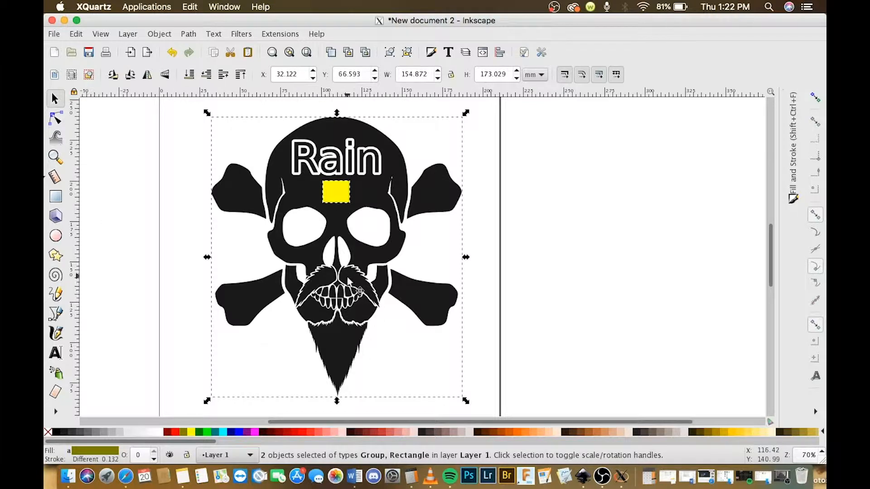
pyautogui.click(160, 34)
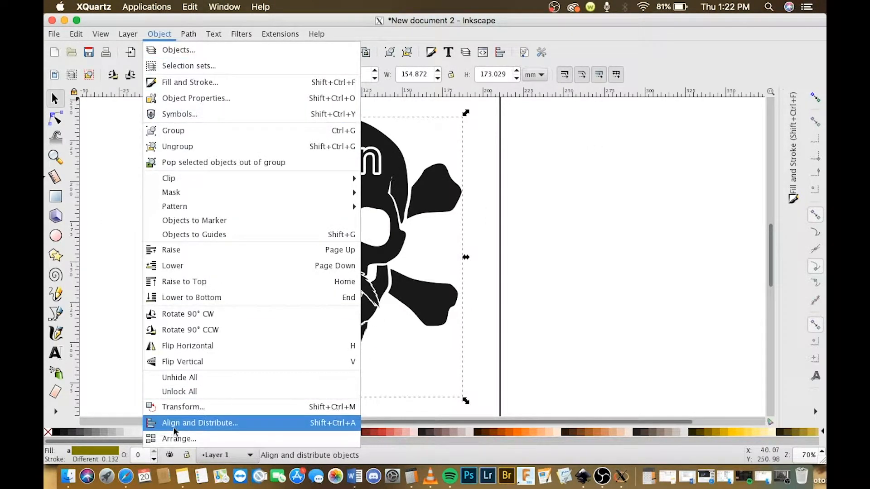
pyautogui.click(206, 426)
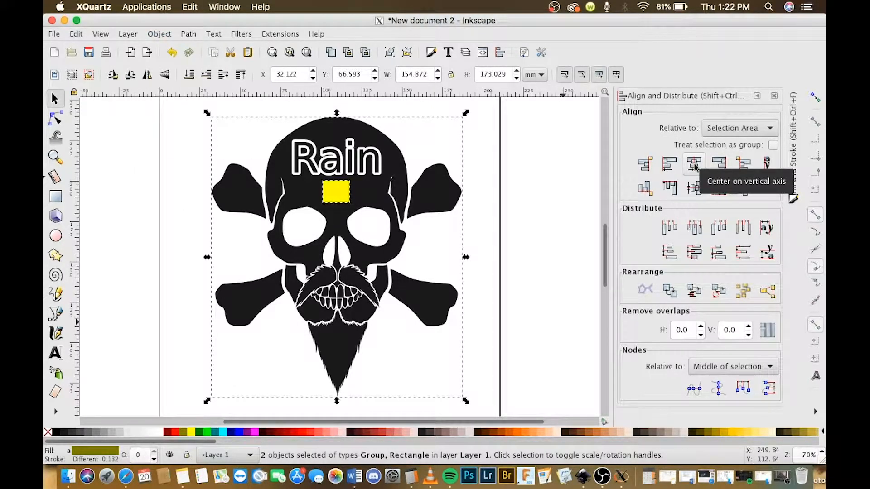
pyautogui.click(696, 190)
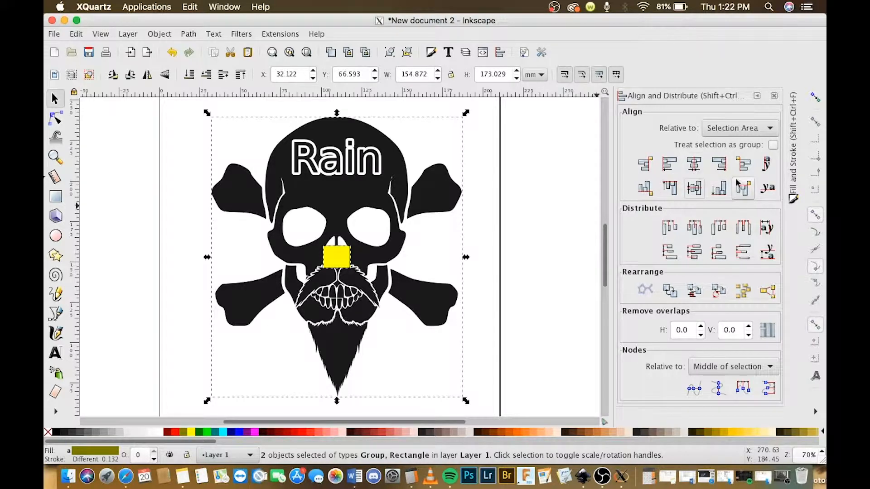
pyautogui.click(756, 95)
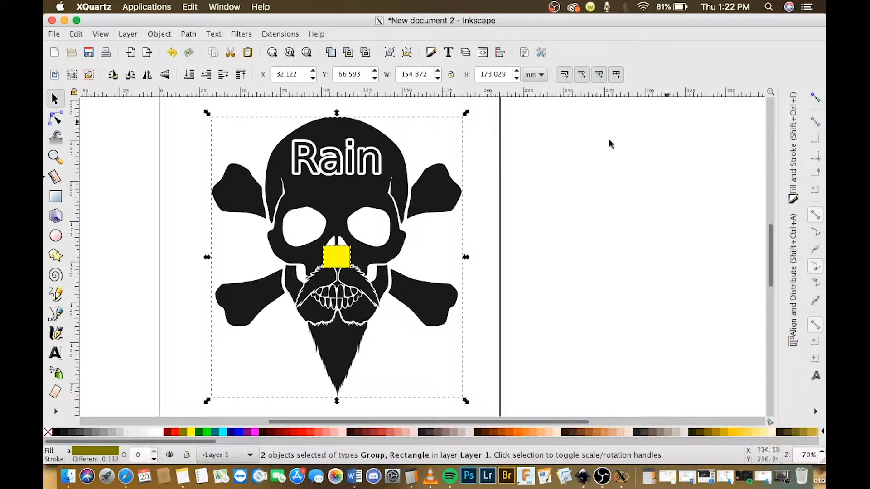
# Step: Delete the yellow rectangle from the skull design
pyautogui.click(61, 105)
pyautogui.click(171, 210)
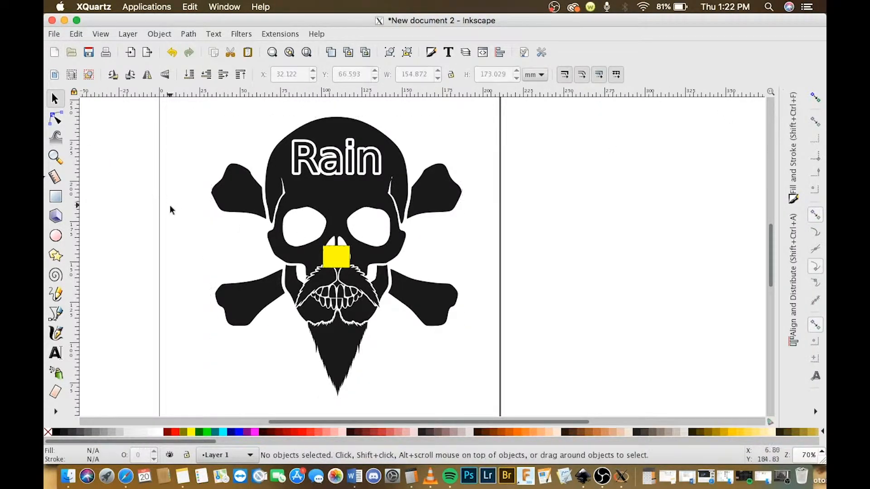
pyautogui.click(337, 256)
pyautogui.press('Delete')
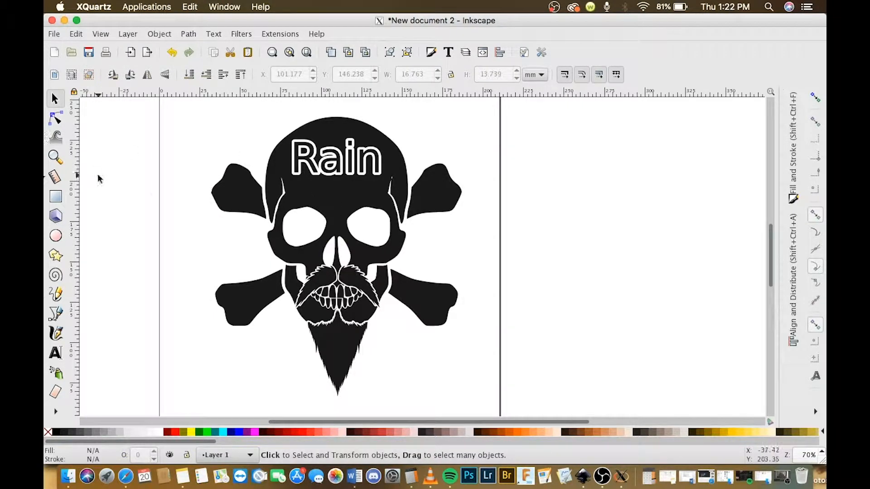
# Step: Save the design in the Inkscape Images folder as "Rains Skull with beard" in Inkscape SVG format
pyautogui.click(55, 37)
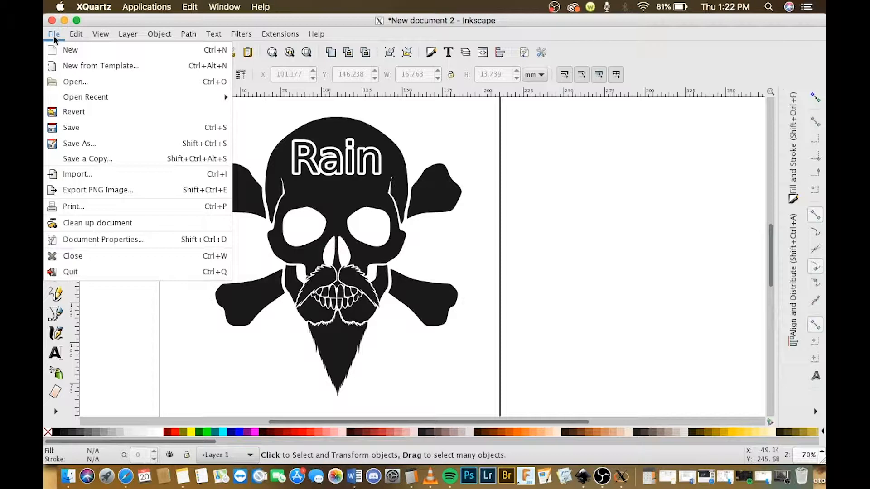
pyautogui.click(85, 143)
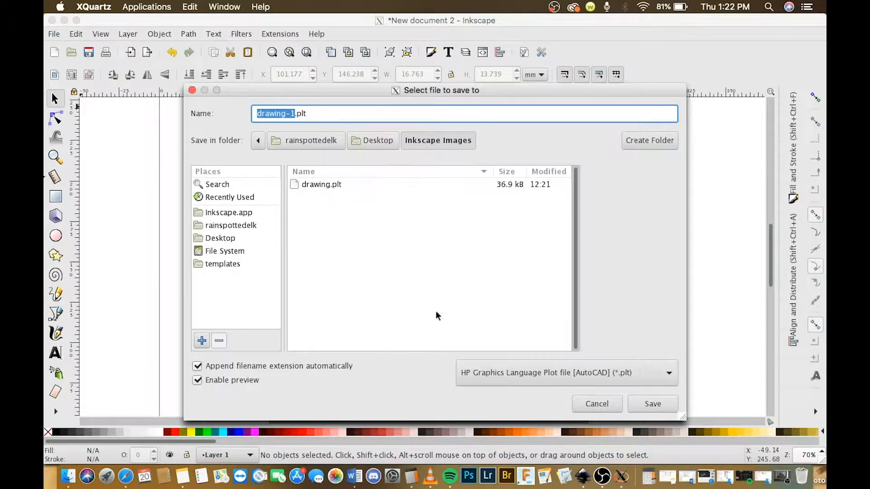
pyautogui.press('BackSpace')
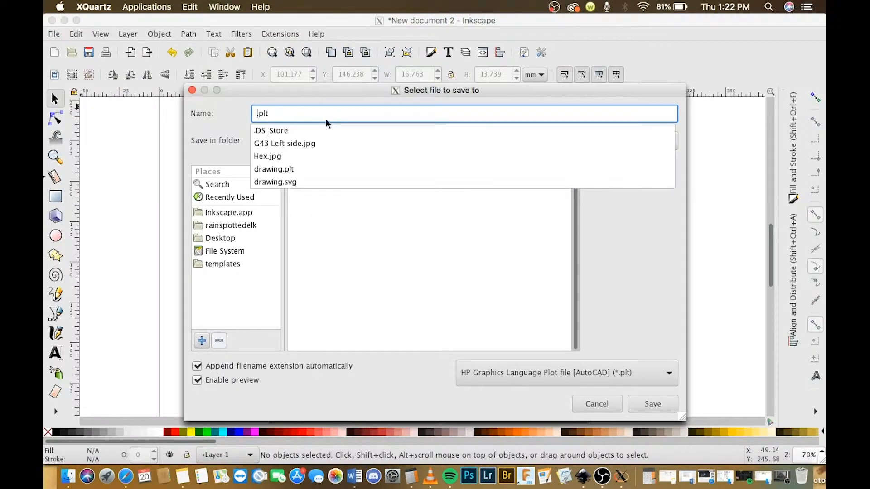
pyautogui.write('Rains Skull with beard')
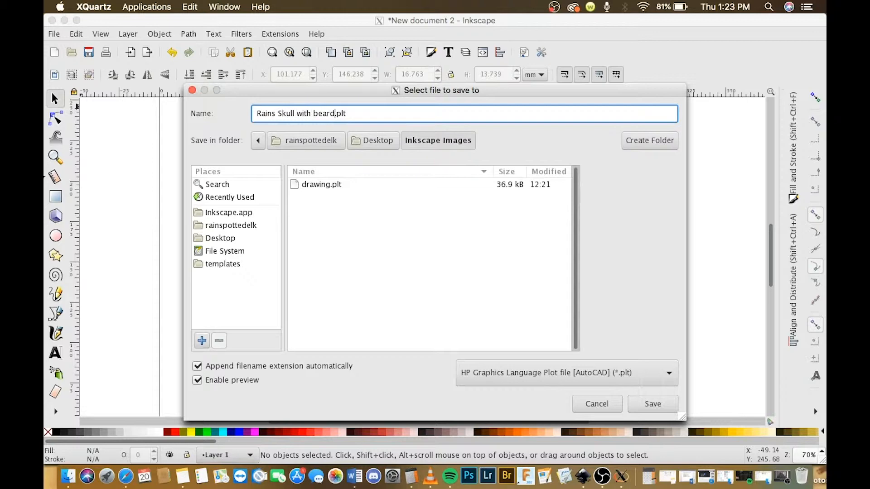
pyautogui.click(550, 372)
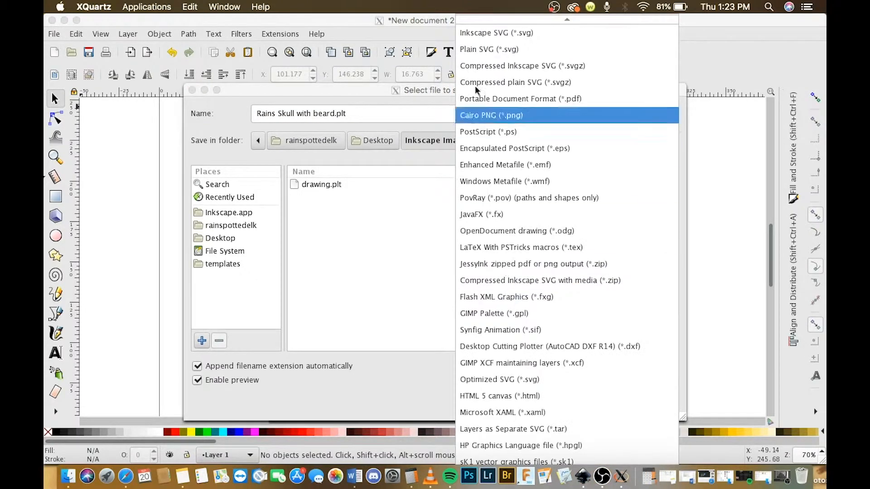
pyautogui.click(488, 33)
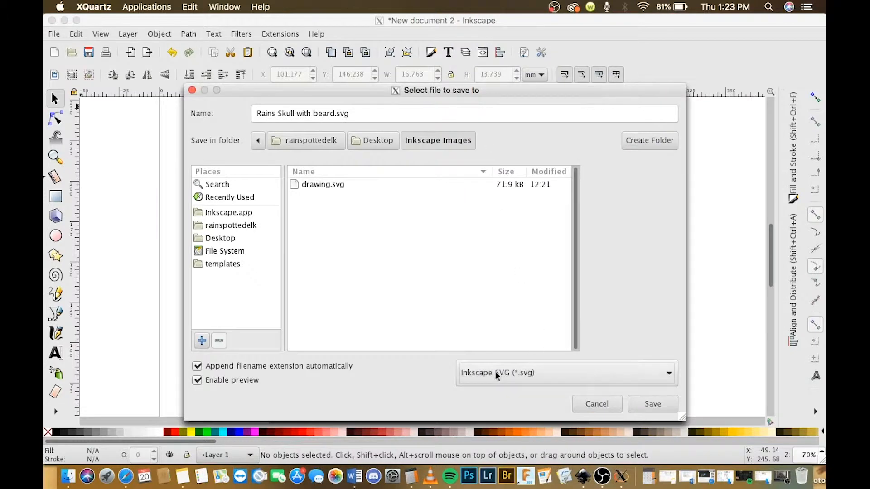
pyautogui.click(652, 404)
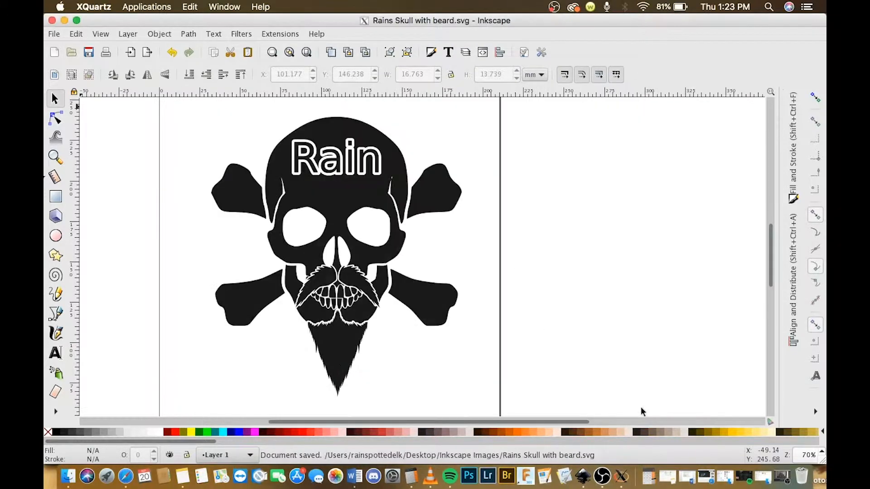
# Step: Save the design again under the same name as an HP Graphics Language Plot file [AutoCAD] (*.plt)
pyautogui.click(53, 34)
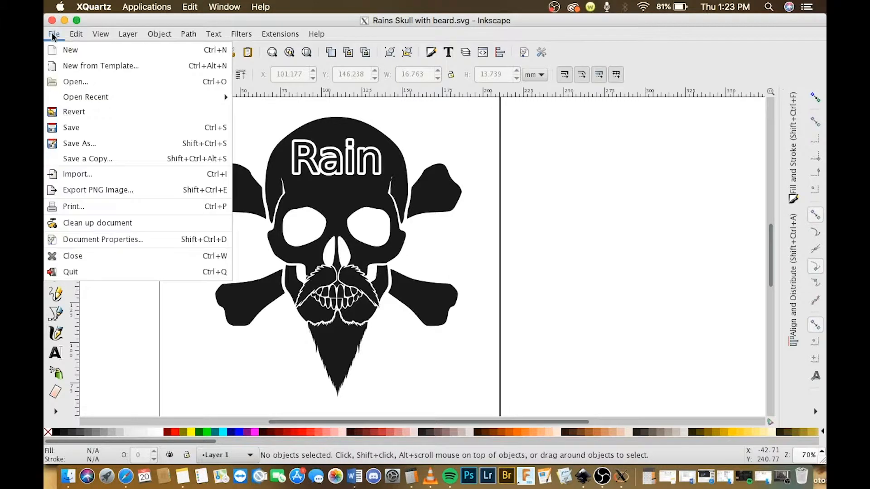
pyautogui.click(76, 144)
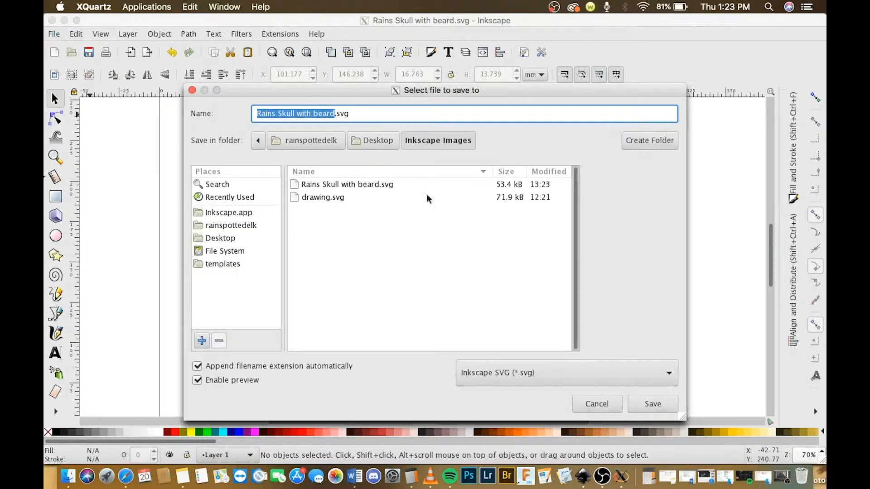
pyautogui.click(543, 370)
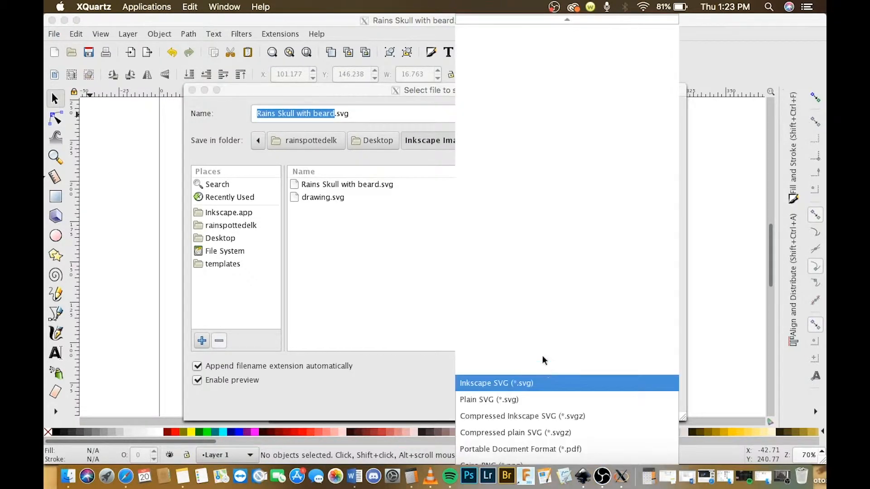
pyautogui.scroll(-10, 543, 359)
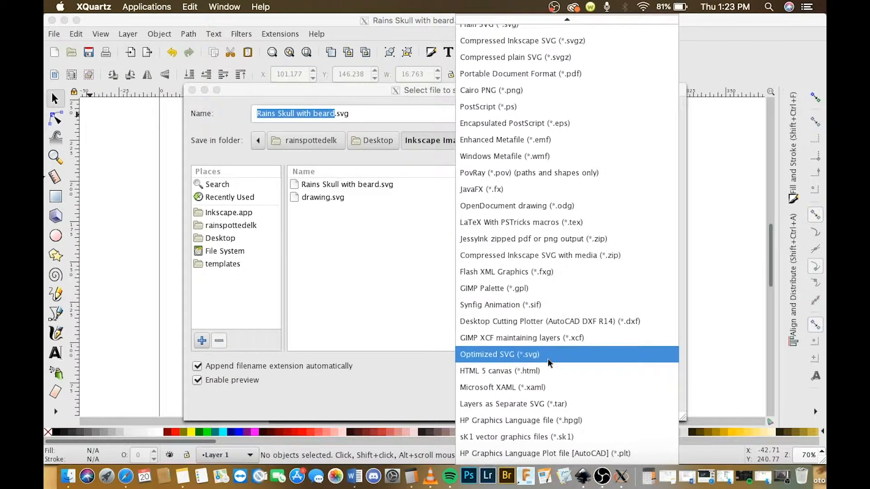
pyautogui.click(633, 455)
pyautogui.click(589, 381)
pyautogui.click(589, 382)
pyautogui.press('Return')
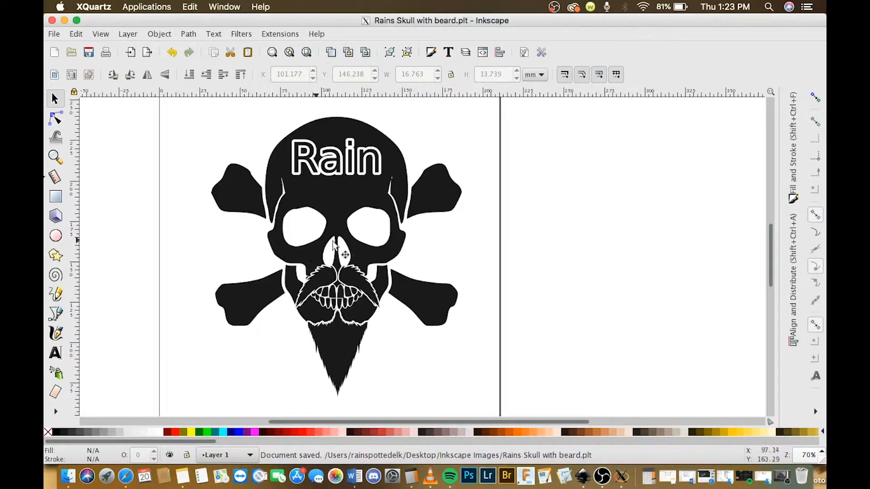
# Step: Select everything in the document and delete it to leave a blank page
pyautogui.hscroll(-3, 422, 259)
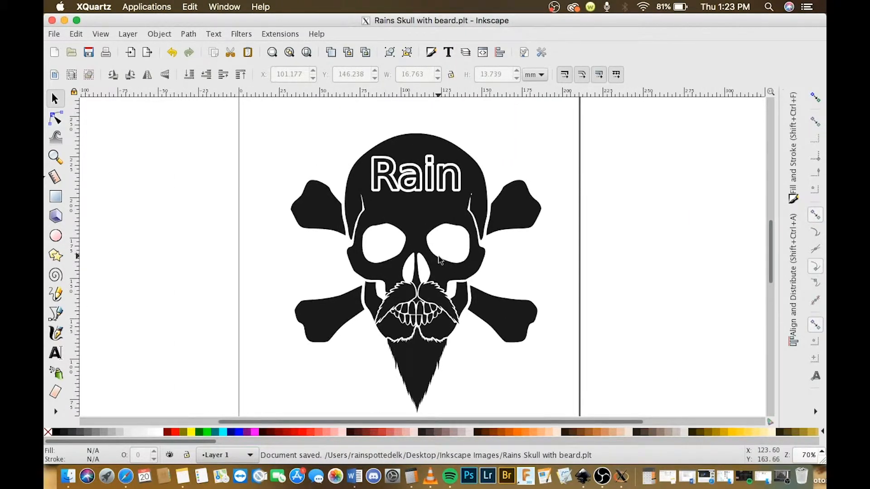
pyautogui.scroll(-3, 386, 252)
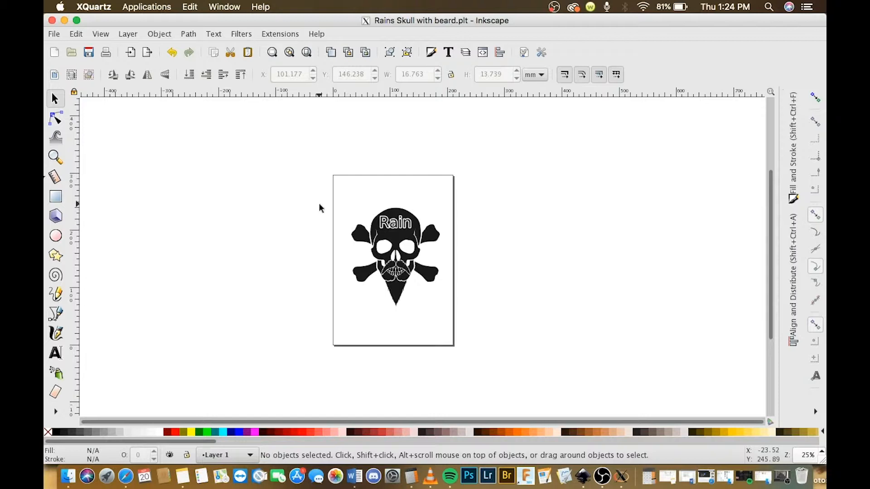
pyautogui.hotkey('ctrl', 'a')
pyautogui.press('Delete')
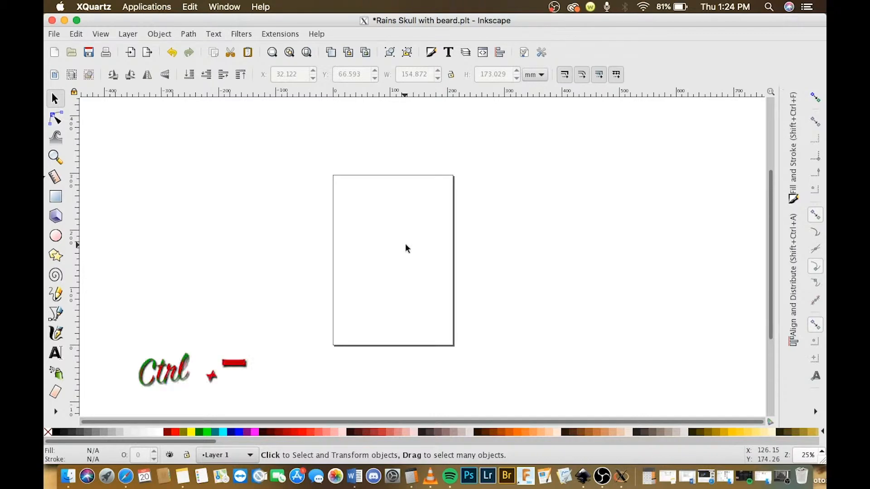
# Step: Import "G43 Left side.jpg" from the Inkscape Images folder, embedded with its DPI from file and smooth rendering
pyautogui.hotkey('ctrl', 'i')
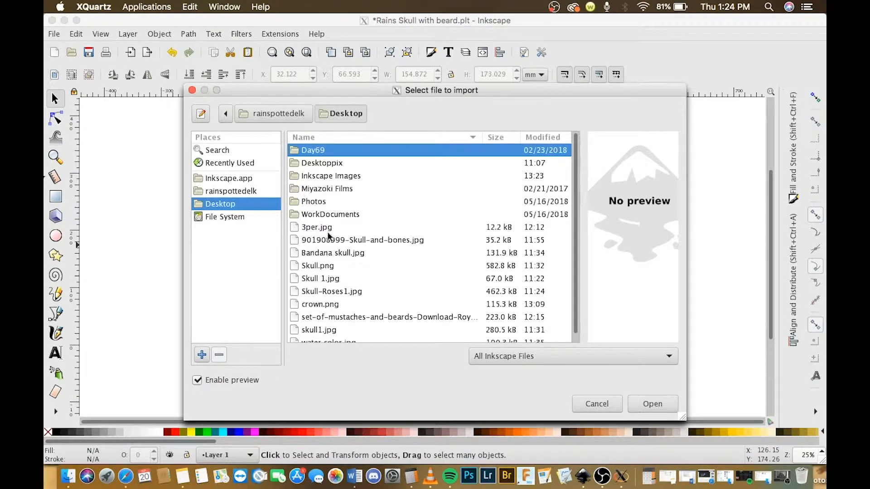
pyautogui.doubleClick(339, 176)
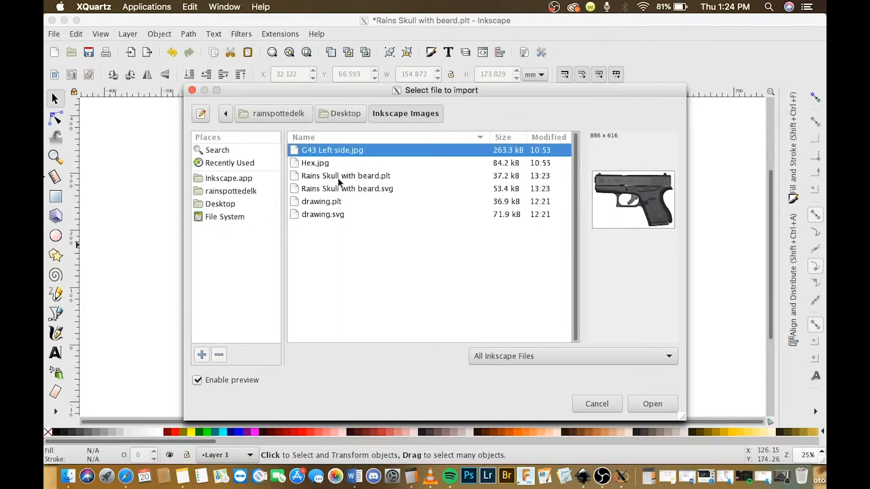
pyautogui.click(640, 403)
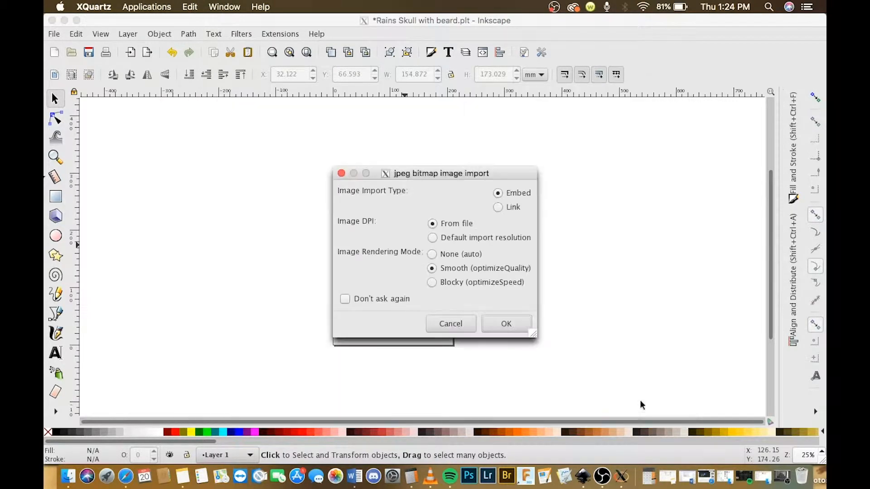
pyautogui.click(507, 324)
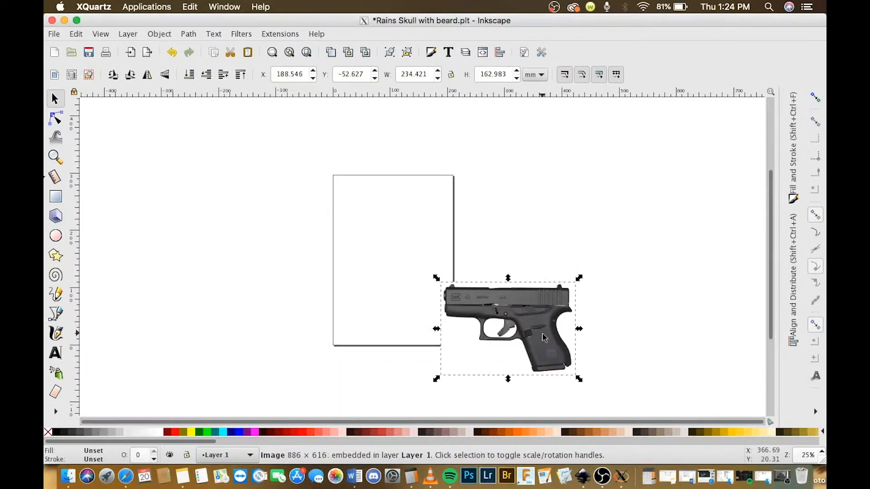
# Step: Move the imported pistol image onto the page so it sits roughly centred across the page width
pyautogui.moveTo(522, 325); pyautogui.dragTo(379, 263)
pyautogui.scroll(-2, 379, 263)
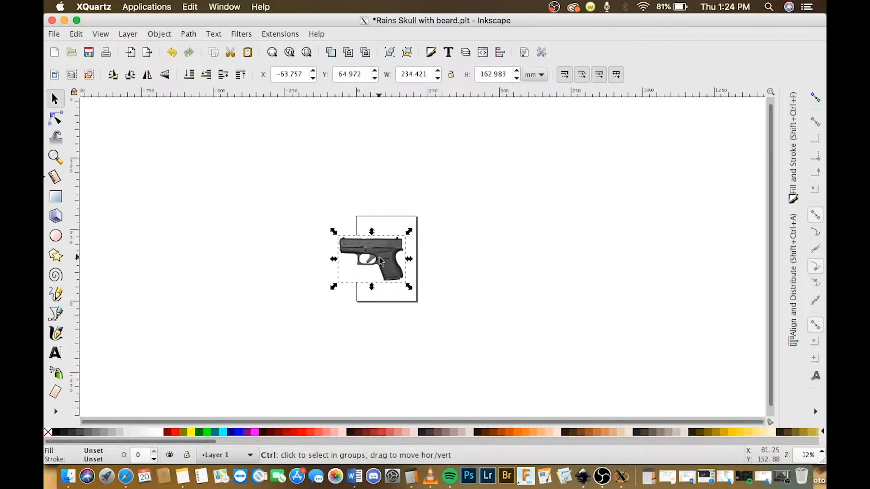
pyautogui.scroll(3, 380, 263)
pyautogui.scroll(2, 380, 262)
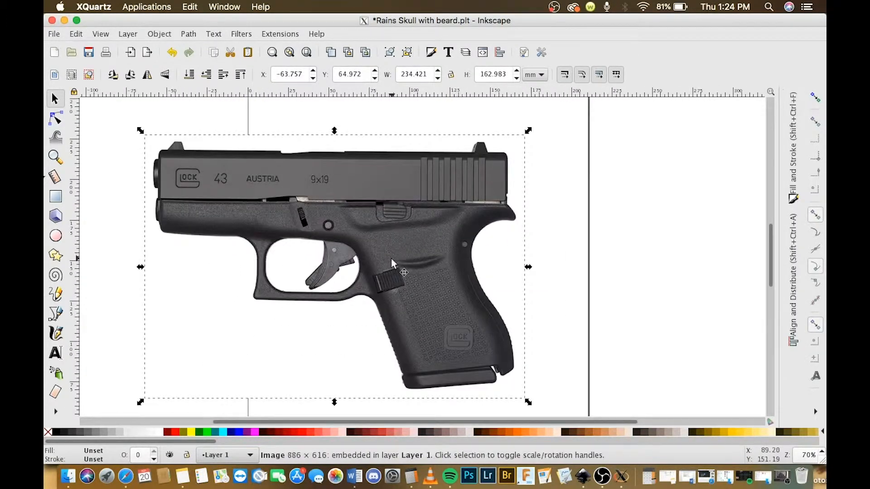
pyautogui.moveTo(424, 272); pyautogui.dragTo(501, 271)
pyautogui.hscroll(2, 501, 270)
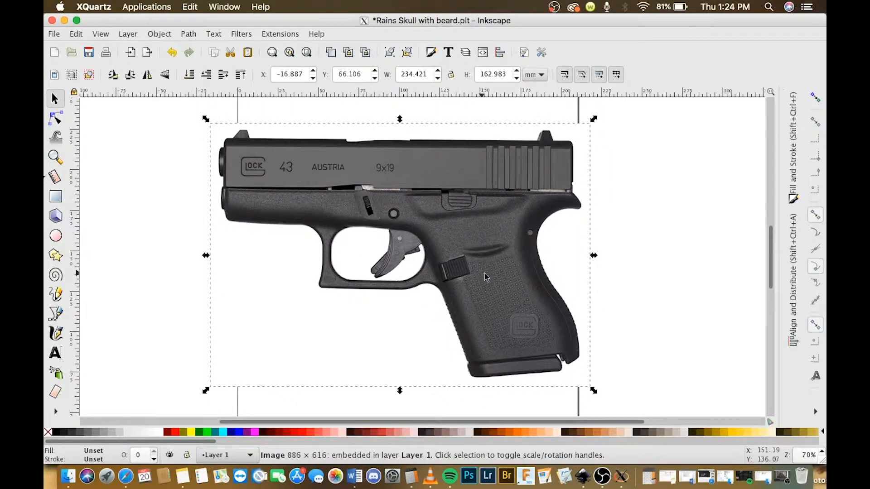
pyautogui.hscroll(2, 485, 276)
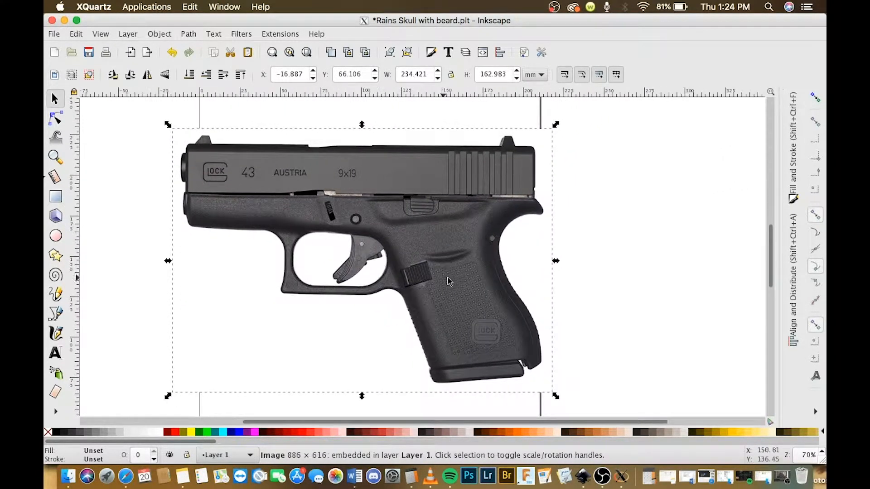
# Step: Start a Bezier path at the grip's lower front corner, running along the bottom edge and around the lower rear corner
pyautogui.scroll(-1, 462, 282)
pyautogui.scroll(1, 462, 282)
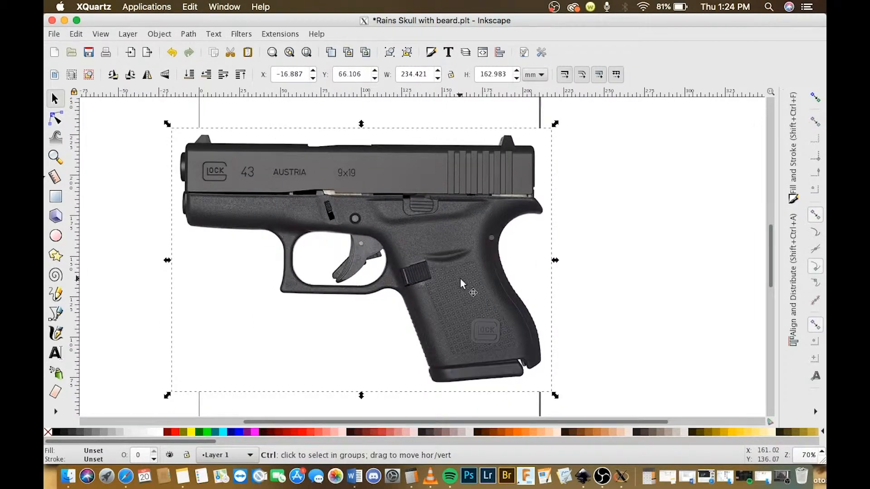
pyautogui.scroll(1, 460, 278)
pyautogui.scroll(-3, 466, 284)
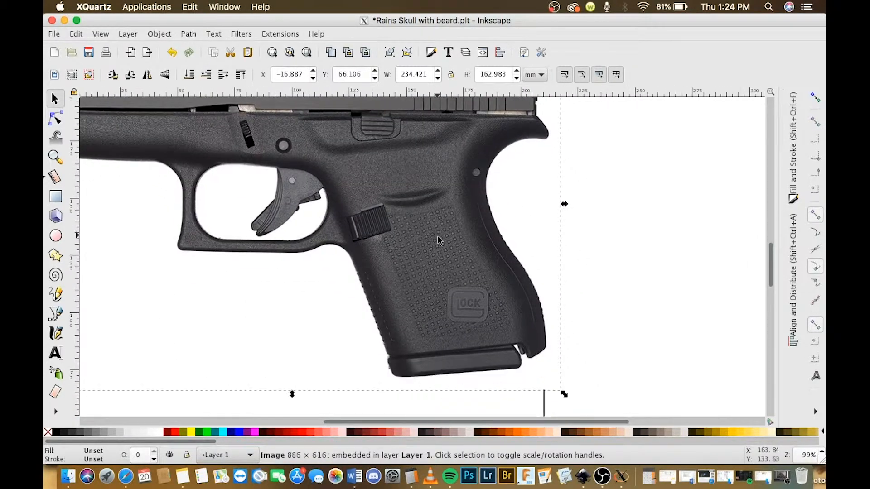
pyautogui.click(51, 313)
pyautogui.scroll(2, 428, 353)
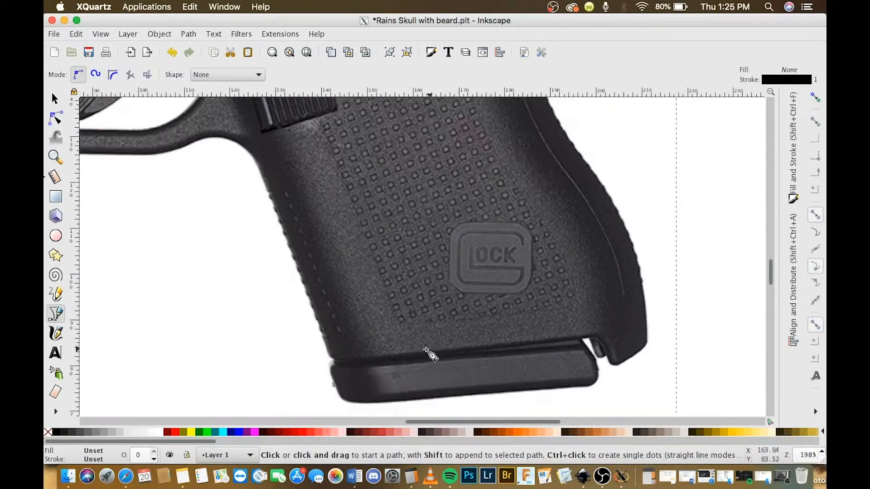
pyautogui.click(367, 349)
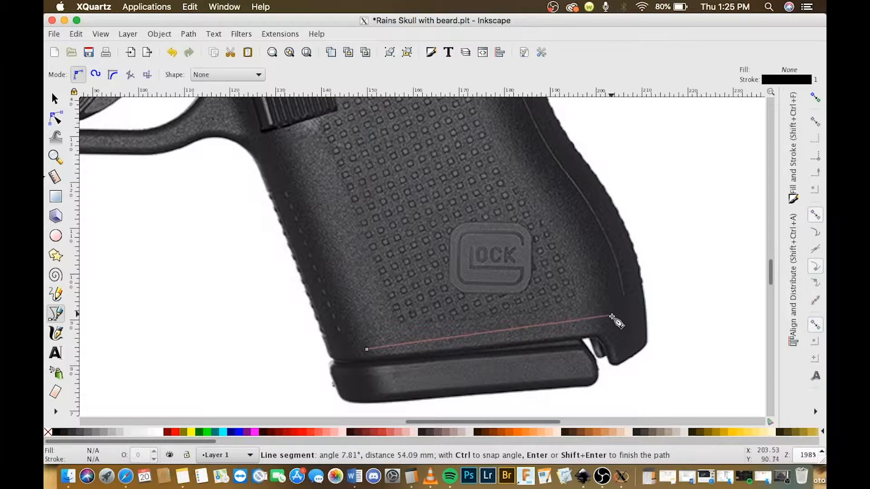
pyautogui.click(612, 317)
pyautogui.click(620, 288)
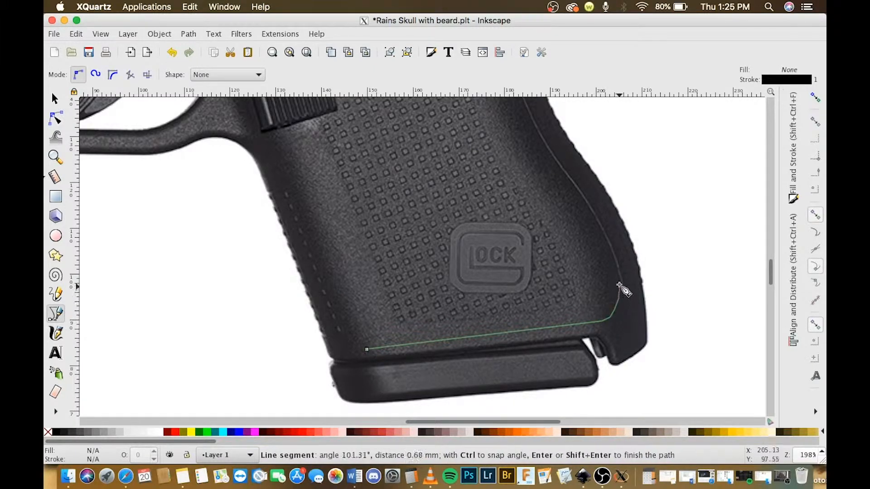
# Step: Continue the path up the backstrap seam, past the pin, and around the rear tip beneath the slide
pyautogui.click(604, 236)
pyautogui.scroll(5, 604, 237)
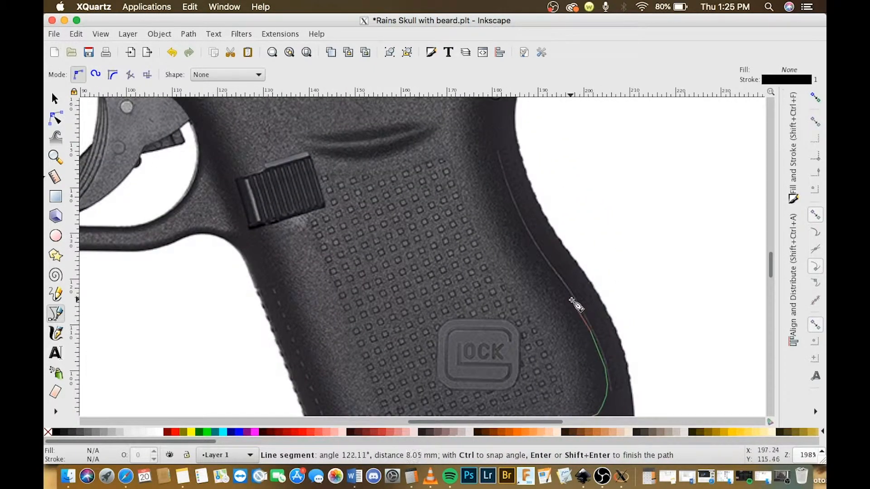
pyautogui.click(543, 261)
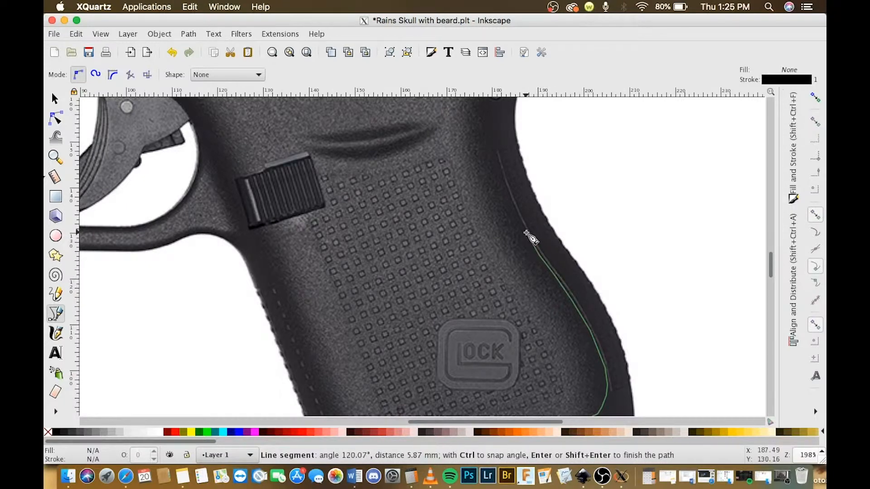
pyautogui.click(512, 203)
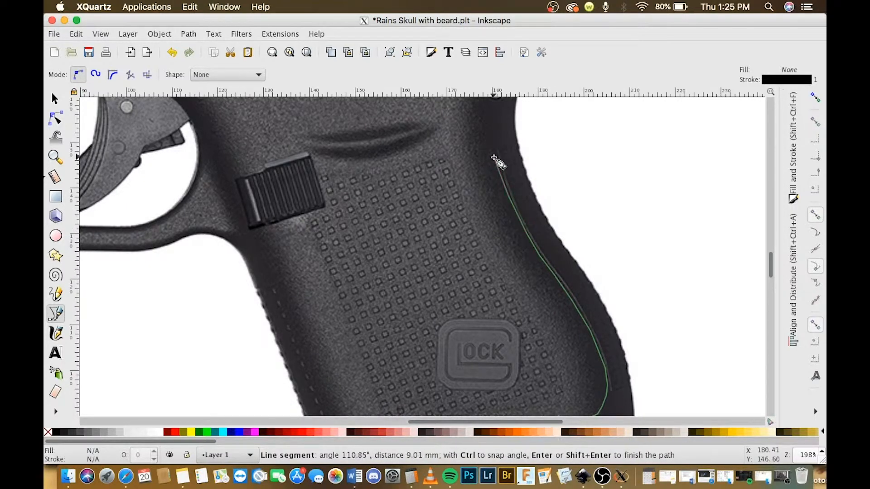
pyautogui.scroll(7, 495, 159)
pyautogui.click(469, 231)
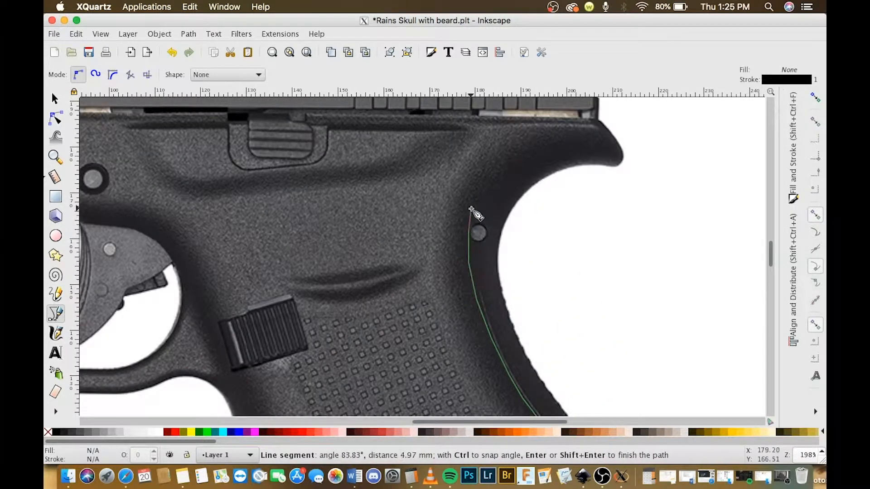
pyautogui.click(526, 149)
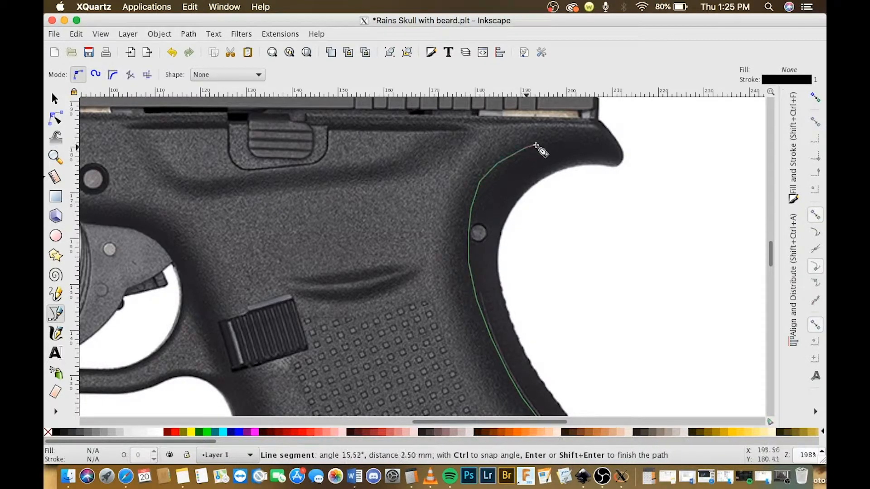
pyautogui.click(556, 131)
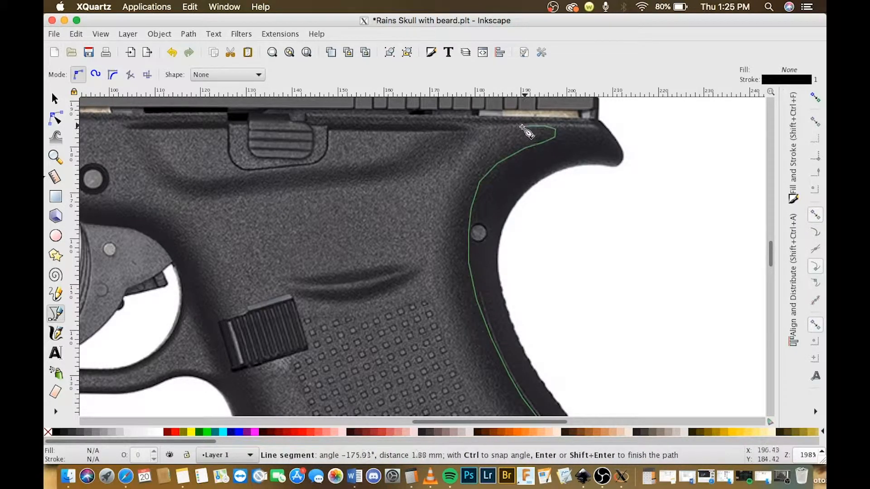
pyautogui.click(474, 132)
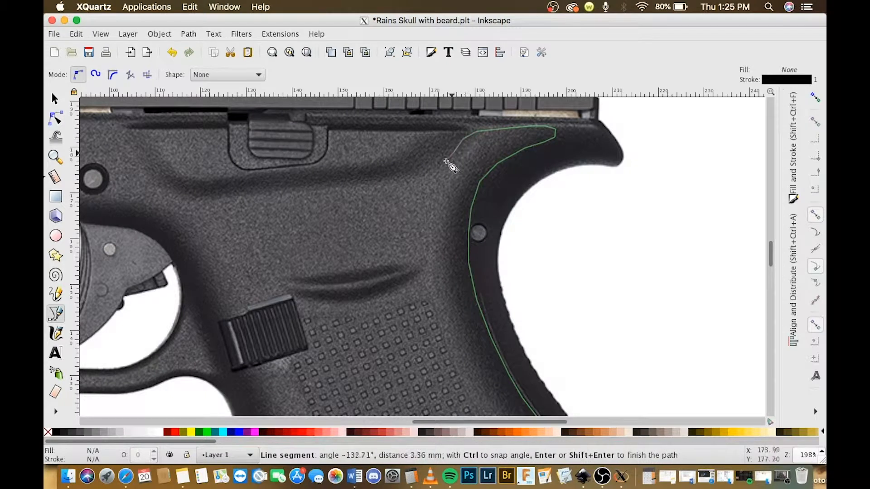
pyautogui.click(426, 175)
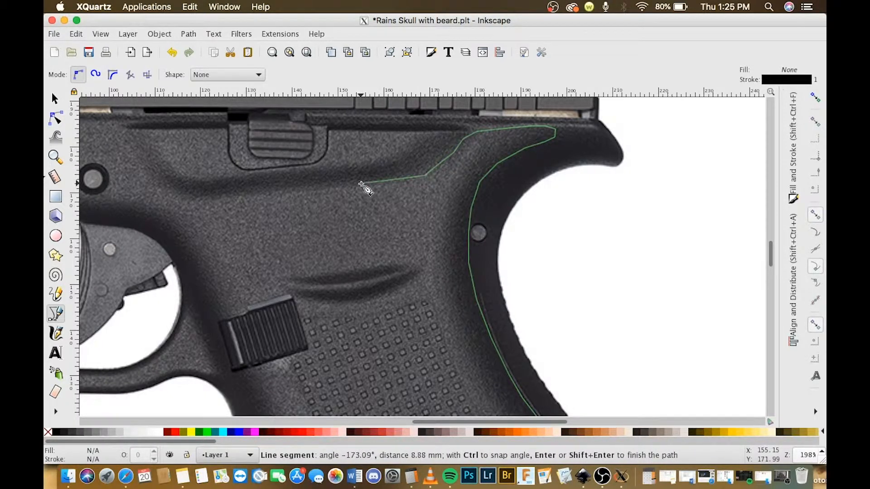
pyautogui.press('BackSpace')
pyautogui.press('BackSpace')
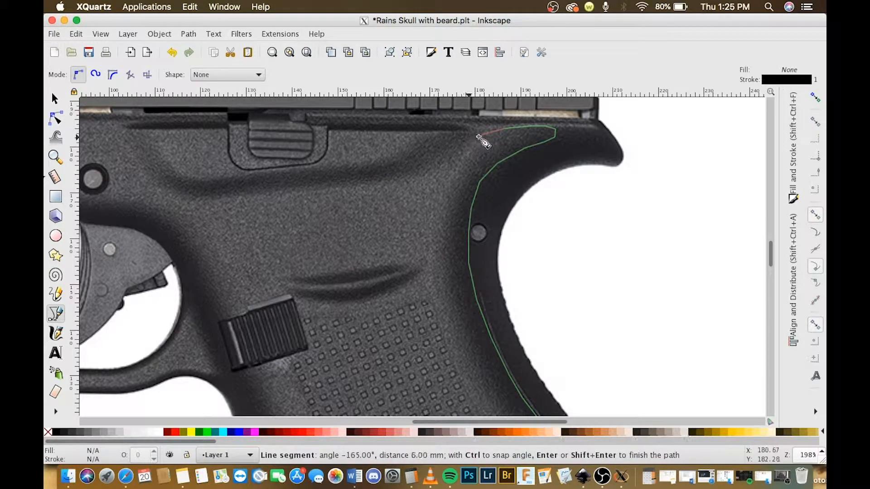
# Step: Continue the path forward from the rear tip, down the curve and along the lower edge of the recess beneath the slide stop lever
pyautogui.click(439, 165)
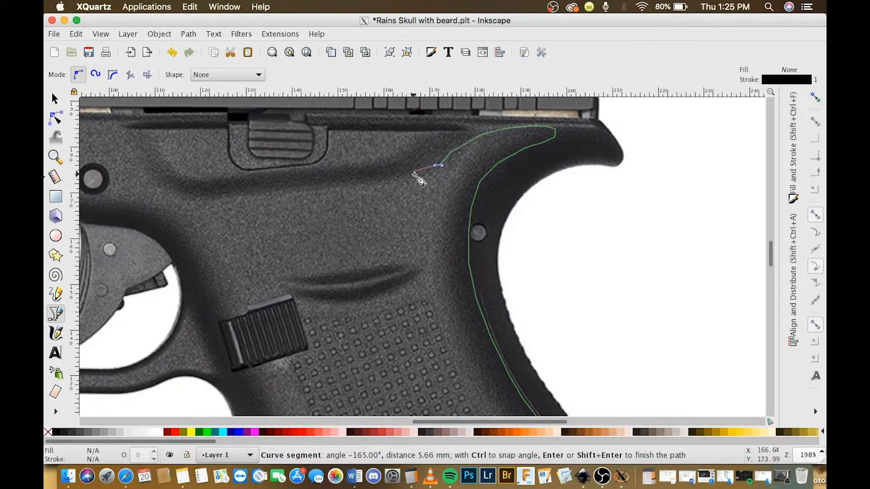
pyautogui.click(426, 173)
pyautogui.click(399, 177)
pyautogui.click(374, 180)
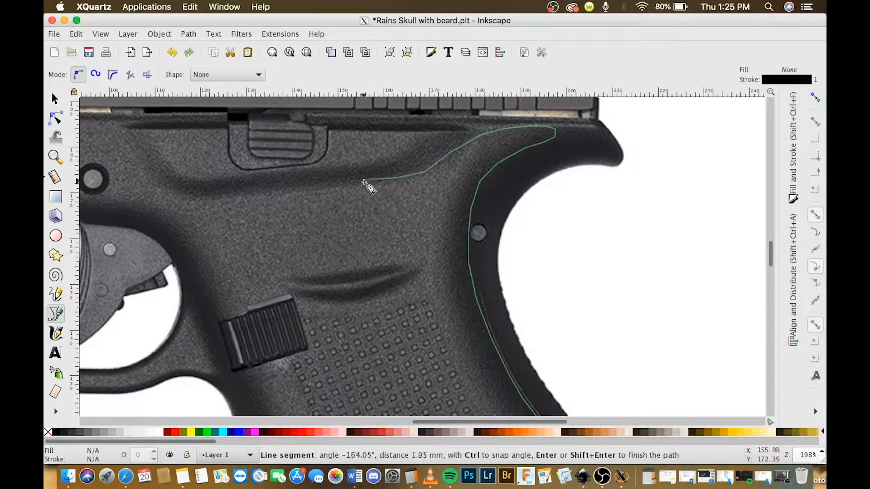
pyautogui.hscroll(-4, 369, 186)
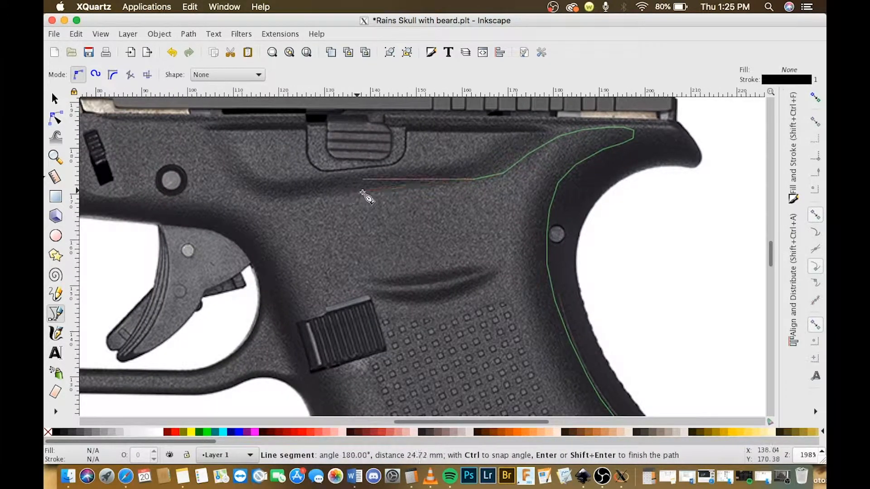
pyautogui.click(358, 197)
pyautogui.click(285, 200)
pyautogui.click(260, 200)
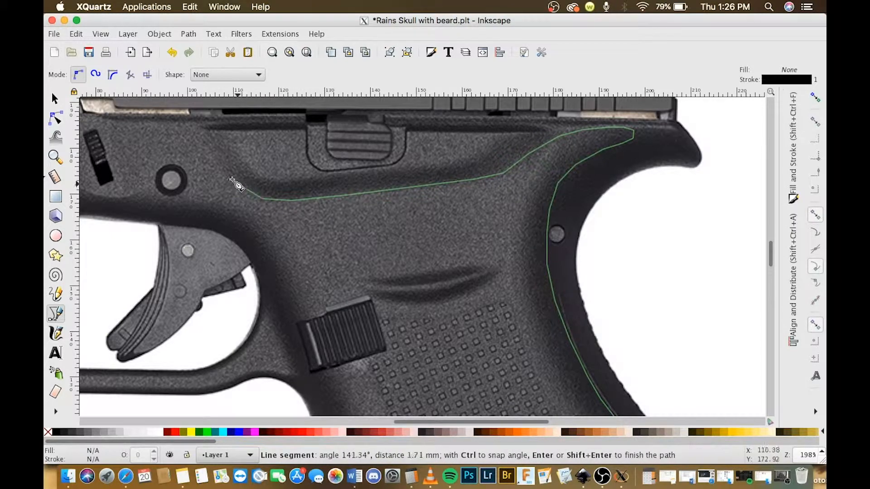
# Step: Continue the path up the front of the recess and forward along the frame's upper edge to just behind the takedown lever
pyautogui.hscroll(-7, 198, 131)
pyautogui.scroll(2, 198, 131)
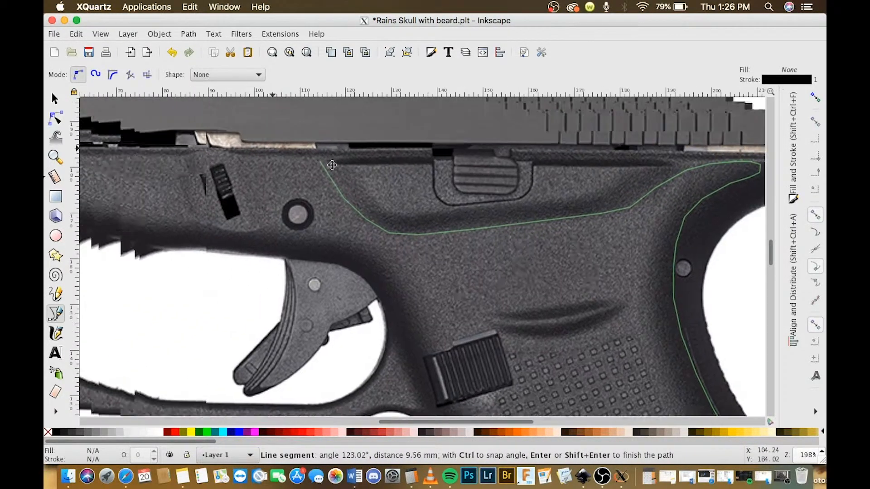
pyautogui.hscroll(-3, 333, 164)
pyautogui.scroll(2, 332, 165)
pyautogui.click(312, 190)
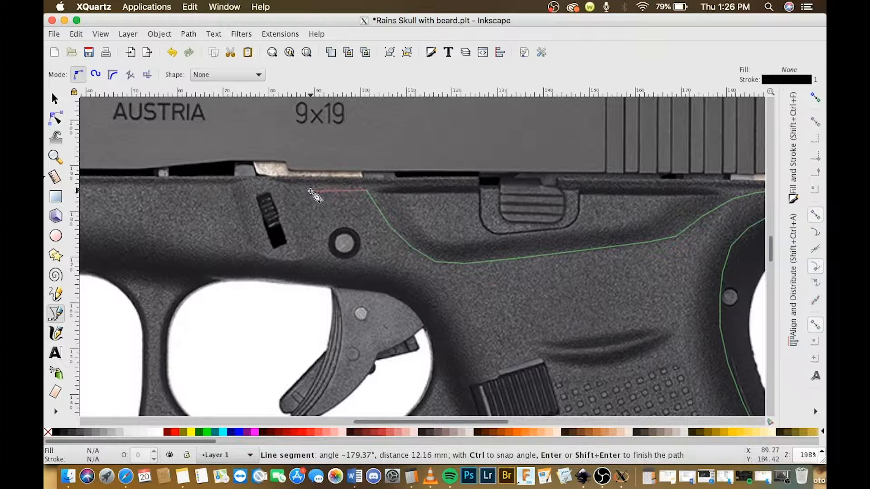
pyautogui.click(283, 190)
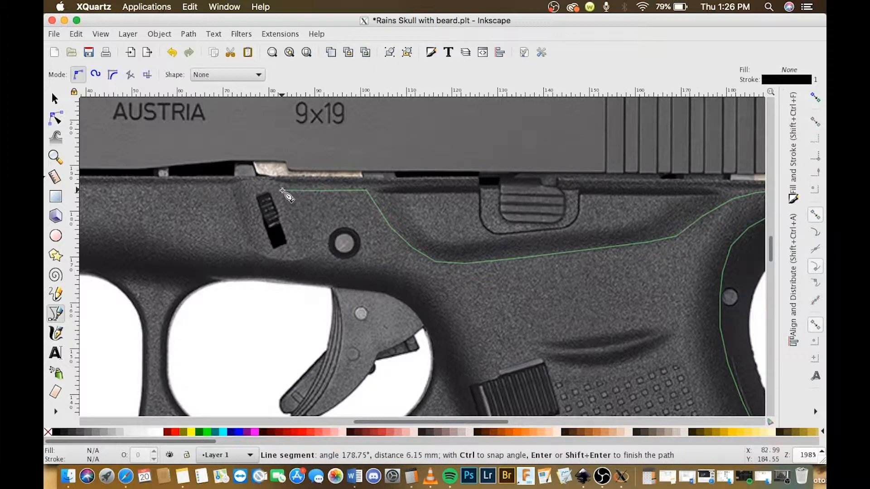
# Step: Continue the path down behind the takedown lever and around above the trigger opening to the magazine release
pyautogui.click(308, 260)
pyautogui.click(385, 266)
pyautogui.click(439, 302)
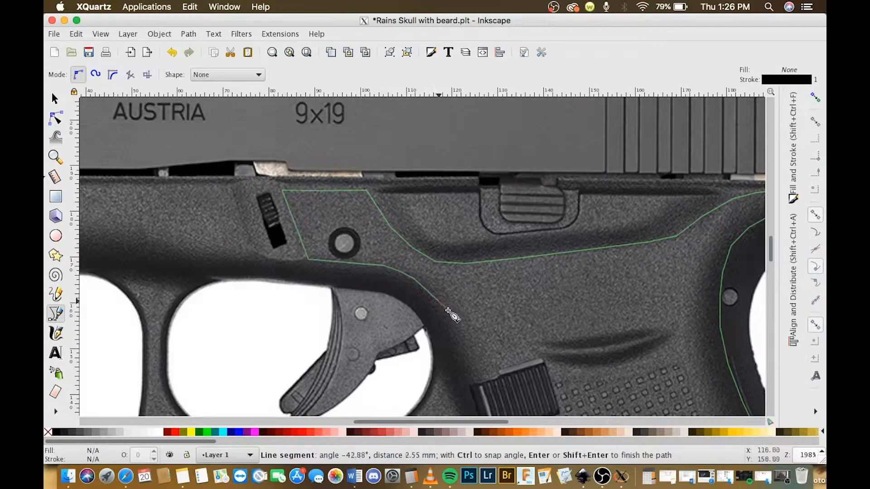
pyautogui.click(473, 362)
# Step: Route the path around the top, rear and underside of the magazine release so the button stays outside the outline
pyautogui.scroll(-1, 471, 362)
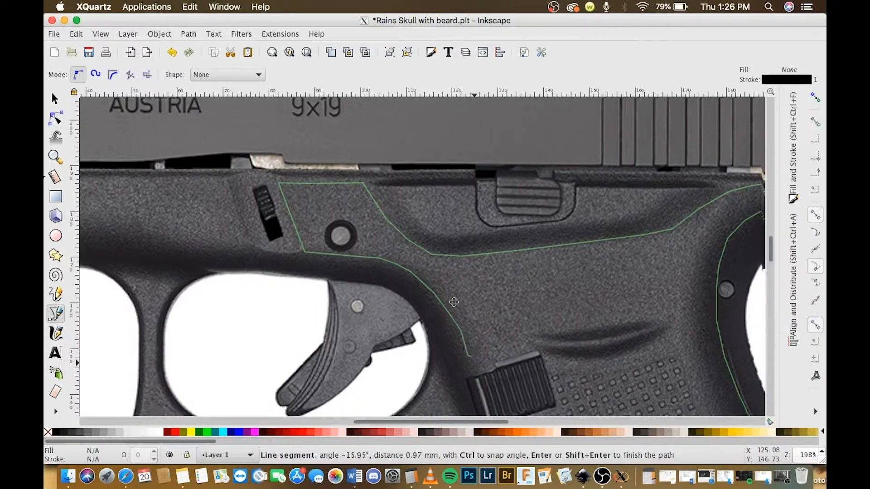
pyautogui.scroll(-4, 453, 302)
pyautogui.hscroll(1, 453, 303)
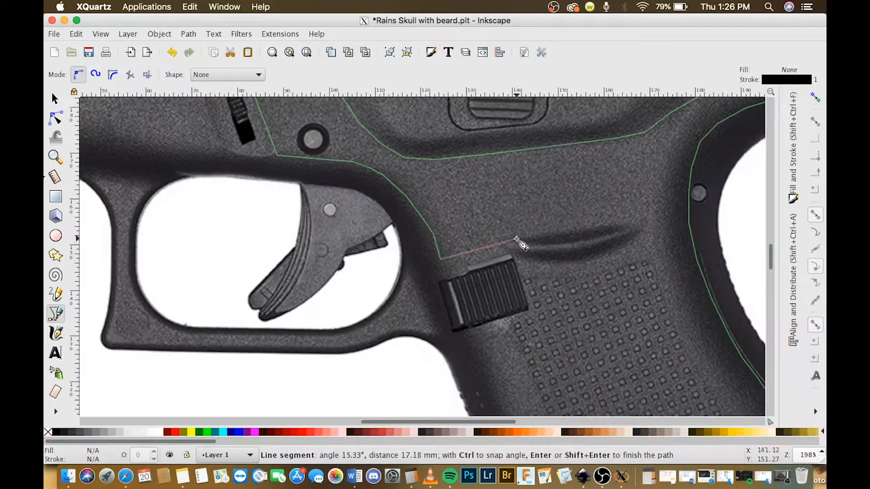
pyautogui.click(516, 239)
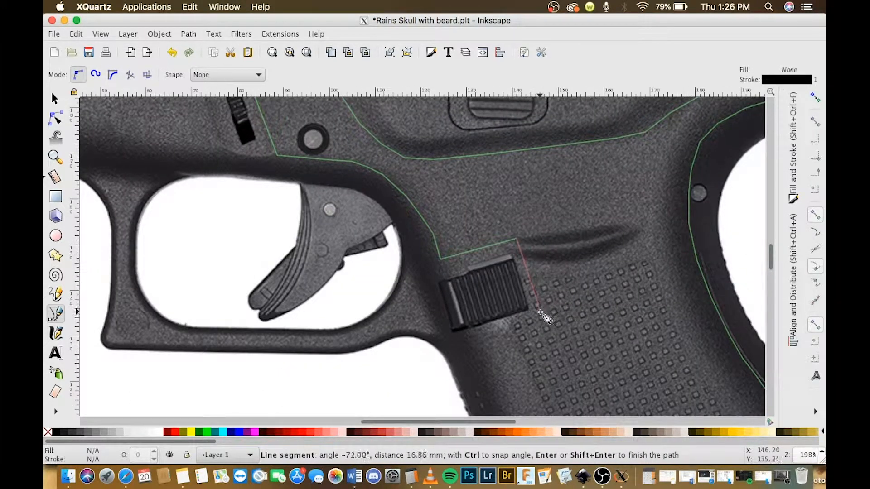
pyautogui.click(541, 319)
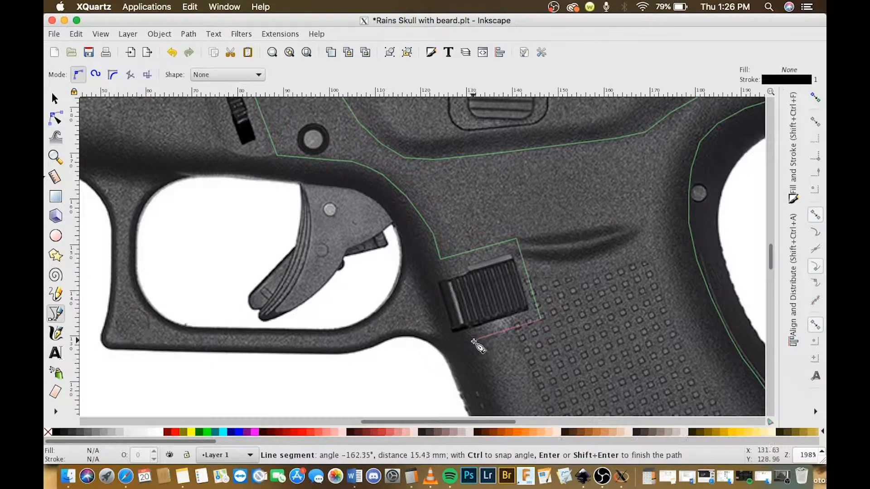
pyautogui.click(477, 339)
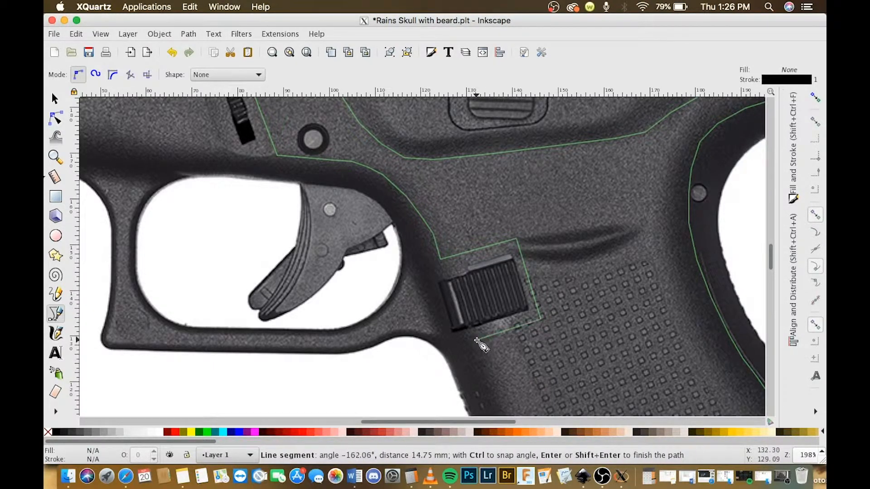
# Step: Close the path down the front of the grip at its starting point and fill the shape with red
pyautogui.scroll(-10, 476, 348)
pyautogui.hscroll(4, 477, 349)
pyautogui.click(475, 358)
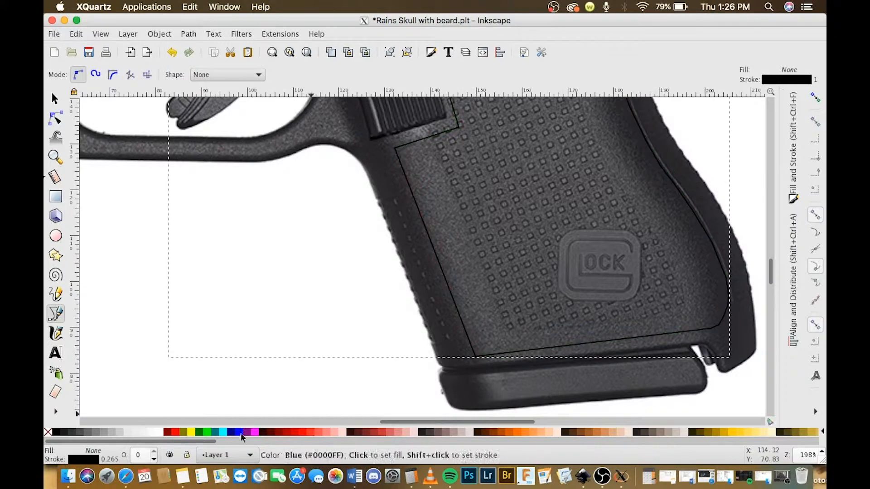
pyautogui.click(171, 432)
# Step: Edit the red shape's nodes and shift the four along the upper edge of its rear curve slightly down and rearward
pyautogui.scroll(8, 555, 218)
pyautogui.scroll(-1, 547, 207)
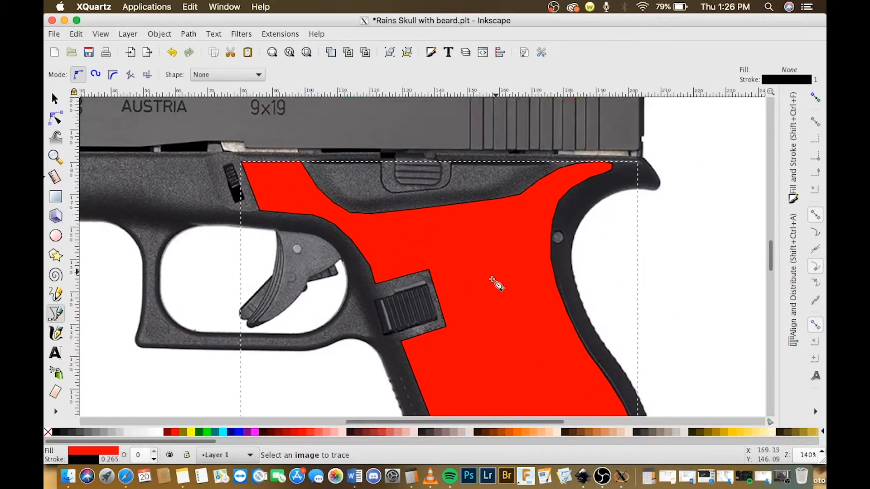
pyautogui.scroll(3, 595, 173)
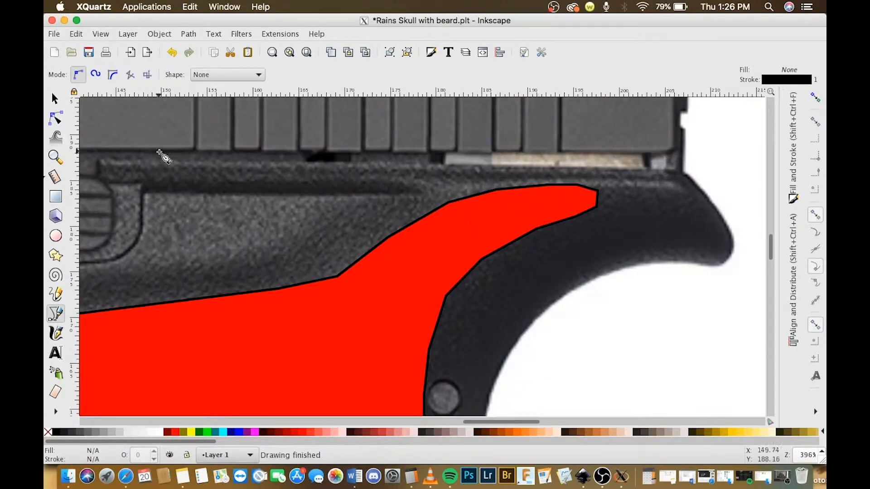
pyautogui.click(54, 98)
pyautogui.doubleClick(407, 230)
pyautogui.moveTo(354, 180); pyautogui.dragTo(505, 252)
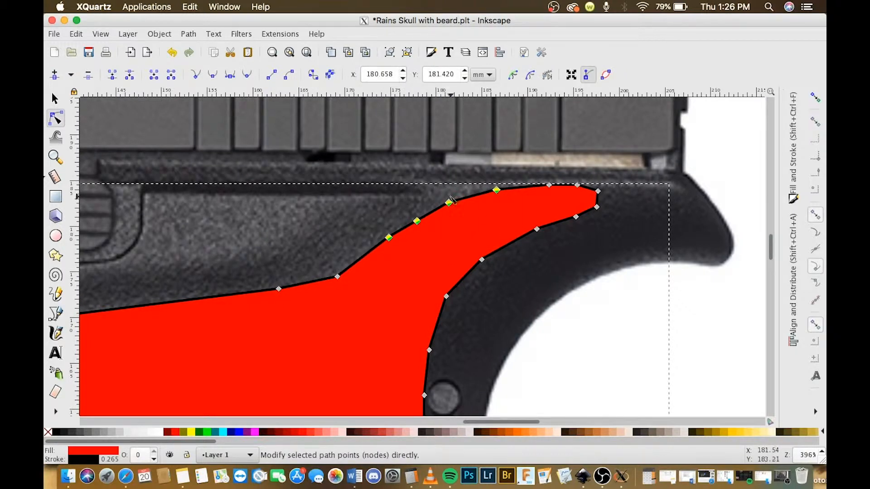
pyautogui.moveTo(449, 202); pyautogui.dragTo(452, 208)
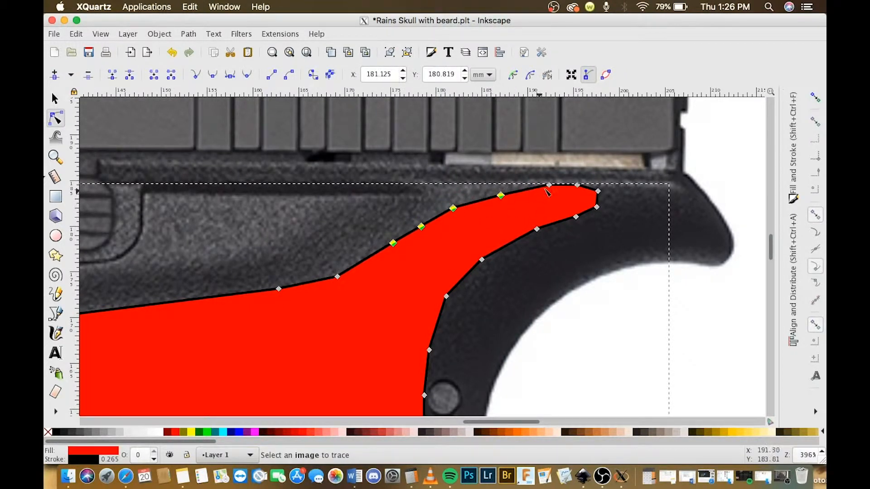
# Step: Shift the nodes at the rear tip and its lower edge slightly outward, and delete the three nodes at the very end
pyautogui.moveTo(543, 175); pyautogui.dragTo(588, 217)
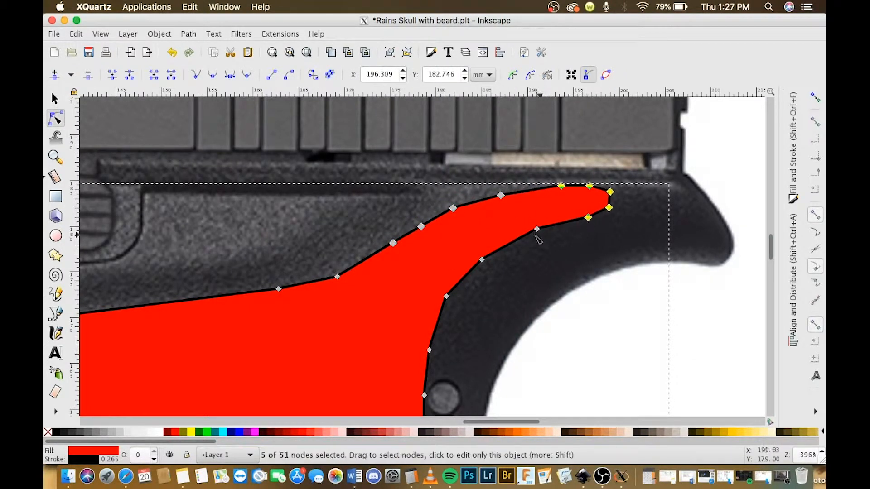
pyautogui.moveTo(536, 230); pyautogui.dragTo(542, 235)
pyautogui.moveTo(482, 259); pyautogui.dragTo(487, 264)
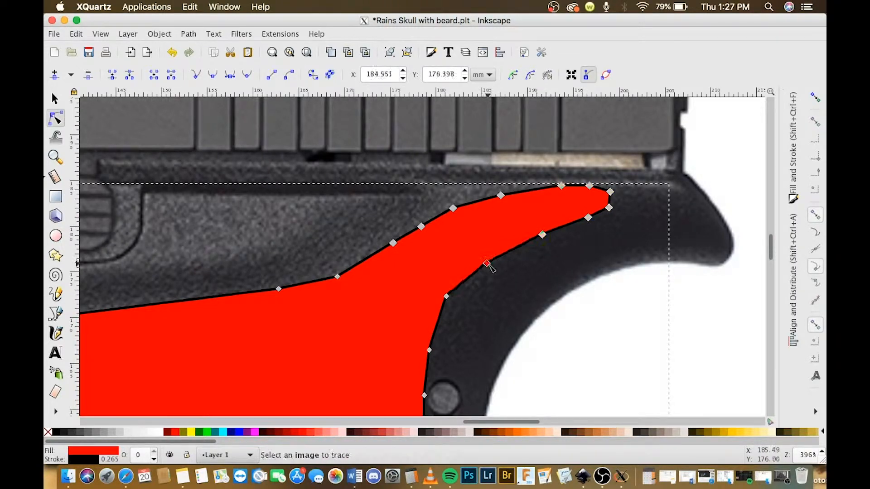
pyautogui.press('Delete')
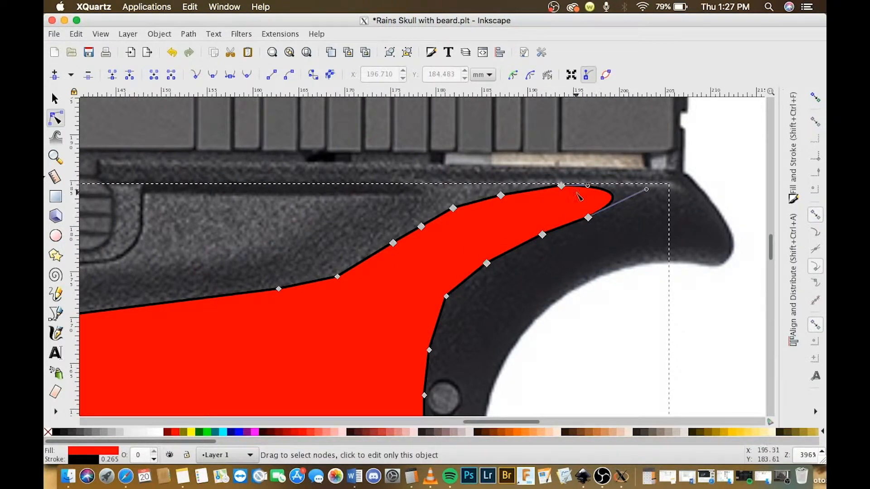
# Step: Delete the surplus nodes along the red shape's rear edge, from below the rear tip down the upper back of the grip
pyautogui.scroll(-6, 542, 227)
pyautogui.hscroll(-2, 541, 227)
pyautogui.moveTo(408, 158); pyautogui.dragTo(492, 368)
pyautogui.press('Delete')
pyautogui.scroll(-10, 492, 378)
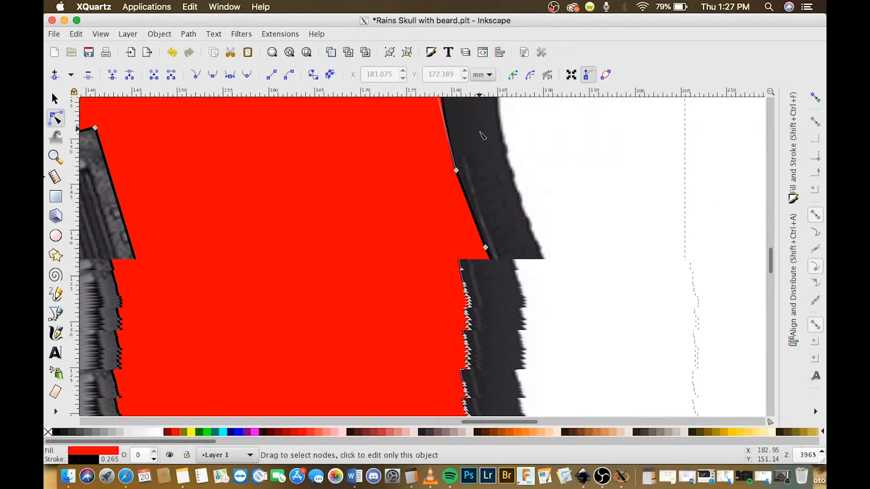
pyautogui.moveTo(526, 342); pyautogui.dragTo(550, 292)
pyautogui.press('Delete')
# Step: Delete the surplus nodes along the lower back of the grip and around its bottom rear corner to smooth the curve
pyautogui.scroll(-8, 504, 290)
pyautogui.hscroll(4, 504, 289)
pyautogui.scroll(-3, 503, 299)
pyautogui.hscroll(2, 502, 299)
pyautogui.press('Delete')
pyautogui.scroll(-8, 537, 301)
pyautogui.press('Delete')
pyautogui.hscroll(-8, 551, 295)
pyautogui.scroll(1, 355, 279)
pyautogui.scroll(-3, 347, 277)
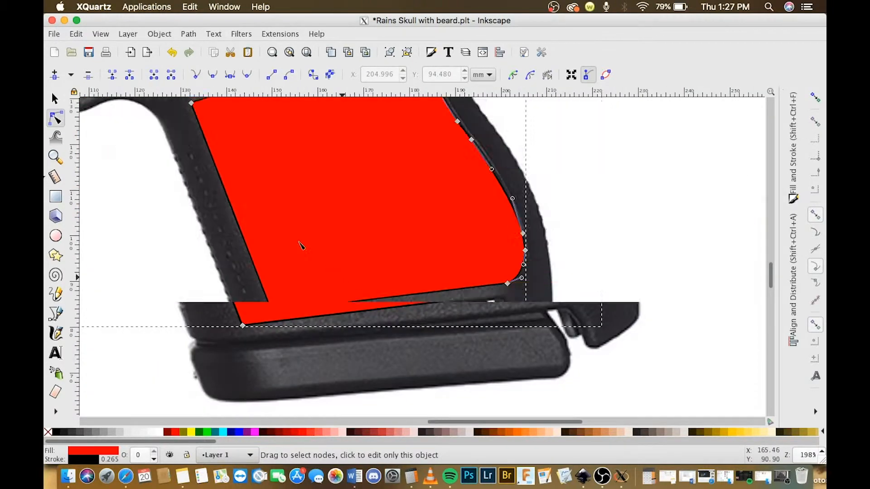
# Step: Delete the three nodes on the bend above the trigger guard so that edge becomes one smooth curve
pyautogui.scroll(12, 298, 243)
pyautogui.hscroll(-11, 299, 243)
pyautogui.scroll(8, 275, 208)
pyautogui.moveTo(276, 183); pyautogui.dragTo(380, 277)
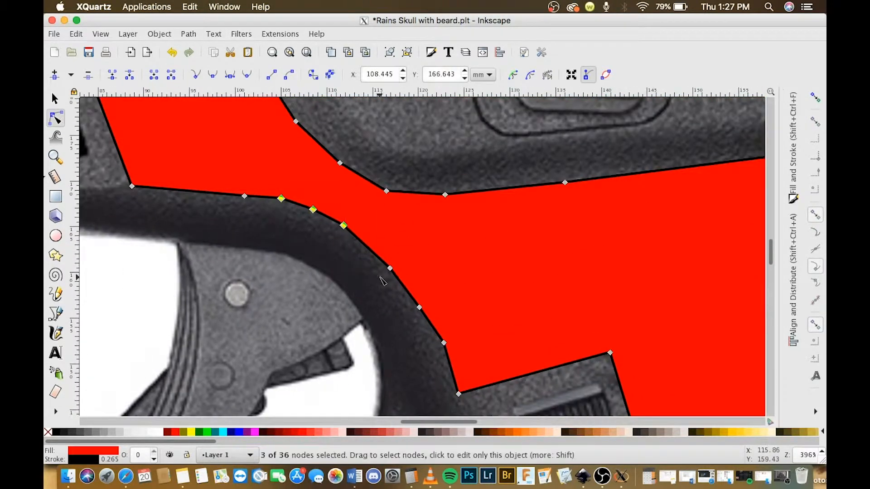
pyautogui.press('Delete')
pyautogui.moveTo(429, 327); pyautogui.dragTo(429, 328)
pyautogui.hscroll(-12, 428, 327)
pyautogui.scroll(6, 428, 327)
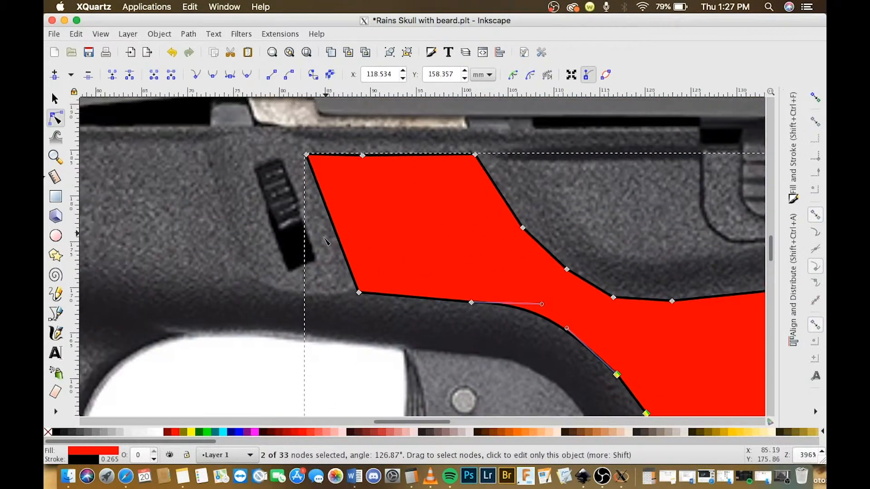
pyautogui.click(316, 249)
pyautogui.scroll(-5, 317, 270)
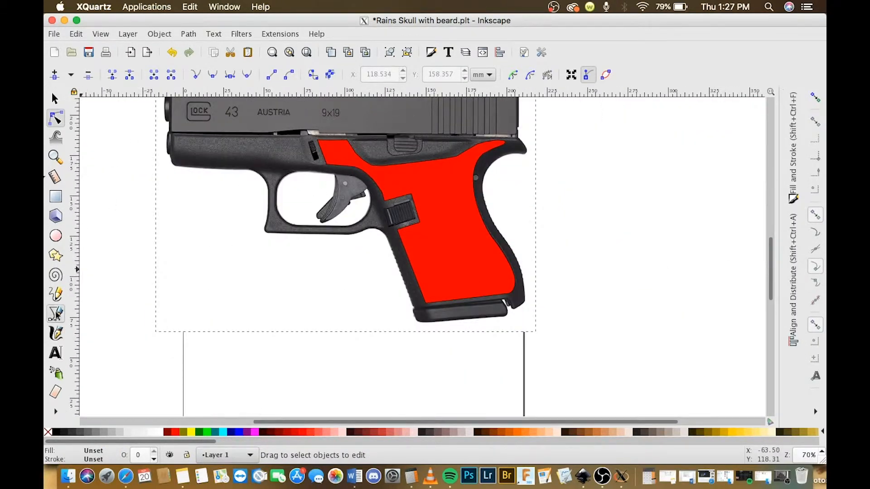
# Step: Draw a closed four-sided path about 80 by 15 mm on the frame ahead of the takedown lever and fill it red
pyautogui.click(56, 313)
pyautogui.scroll(3, 399, 217)
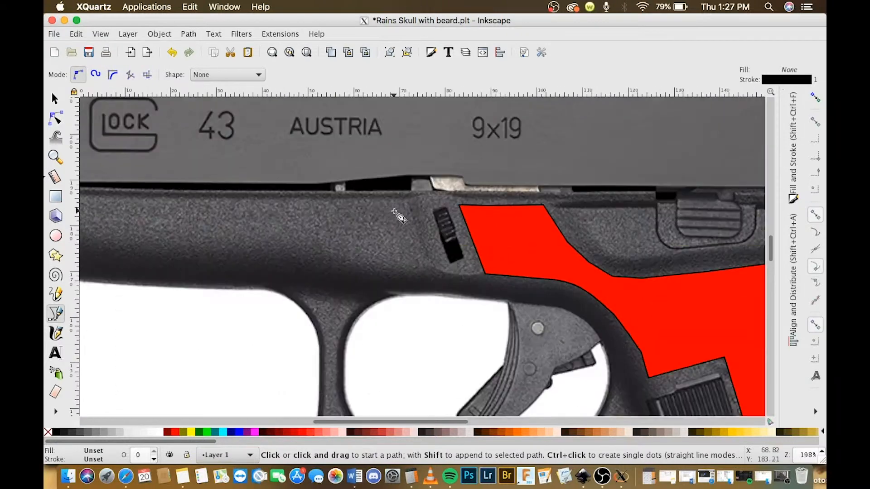
pyautogui.hscroll(-5, 399, 217)
pyautogui.click(478, 195)
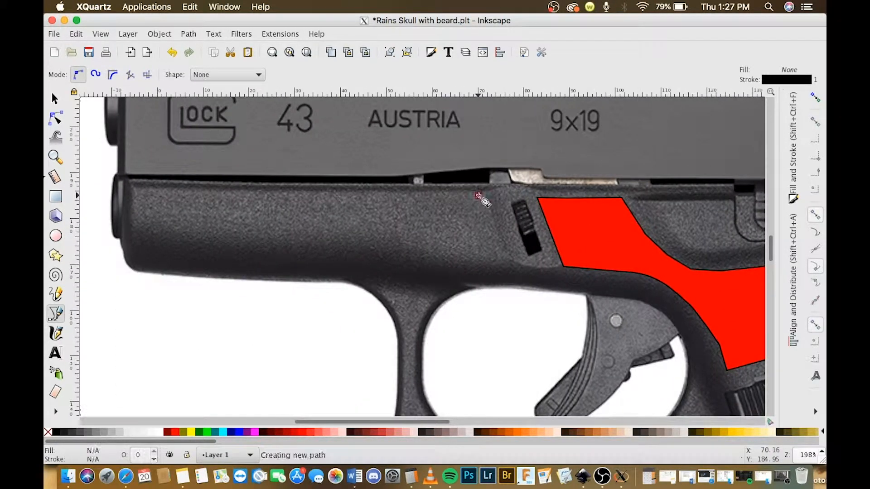
pyautogui.click(502, 259)
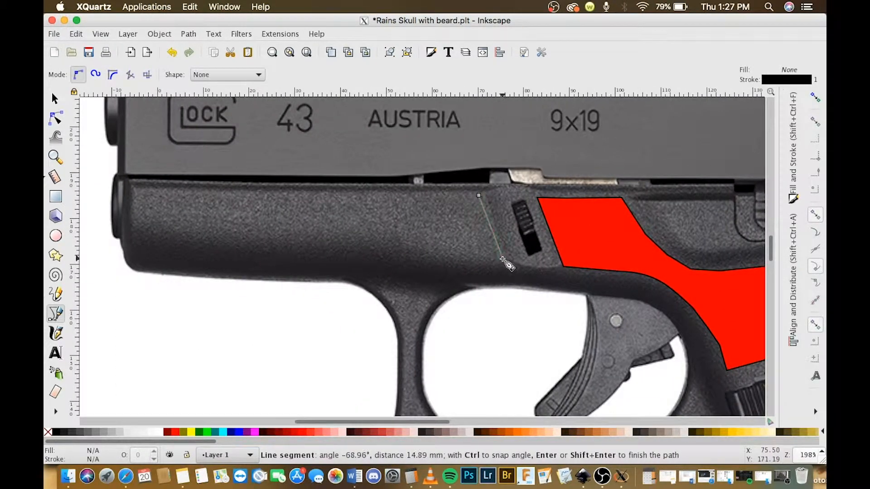
pyautogui.click(137, 233)
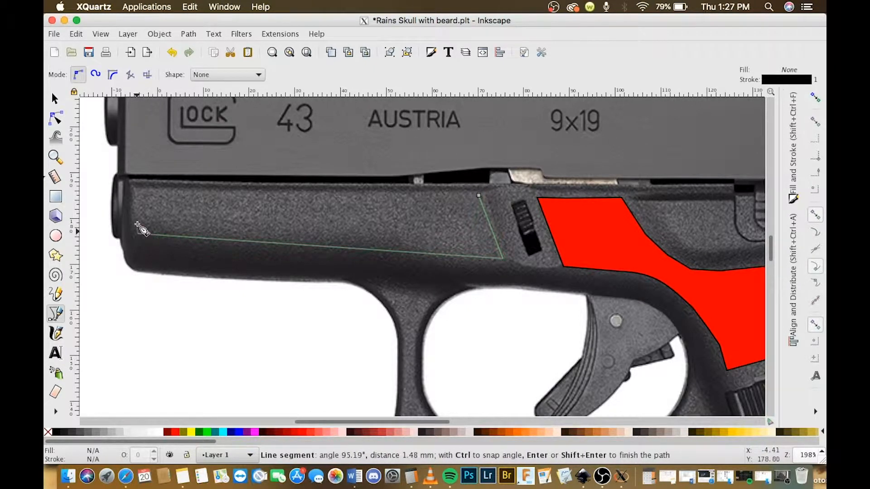
pyautogui.click(139, 191)
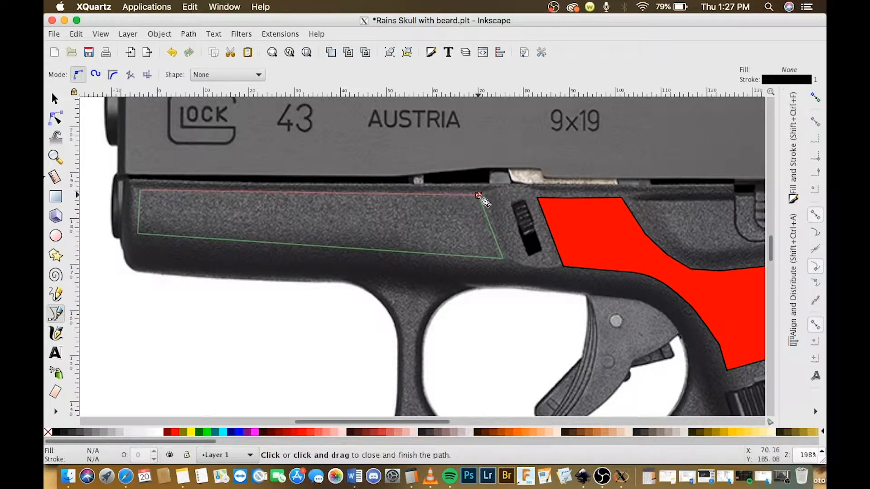
pyautogui.click(474, 192)
pyautogui.click(174, 432)
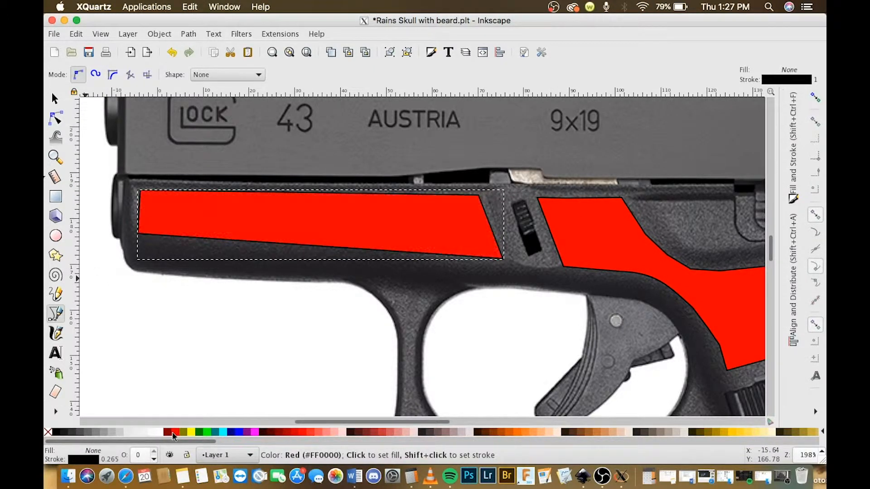
# Step: Select the front panel and the grip shape together and combine them into a single path
pyautogui.click(55, 99)
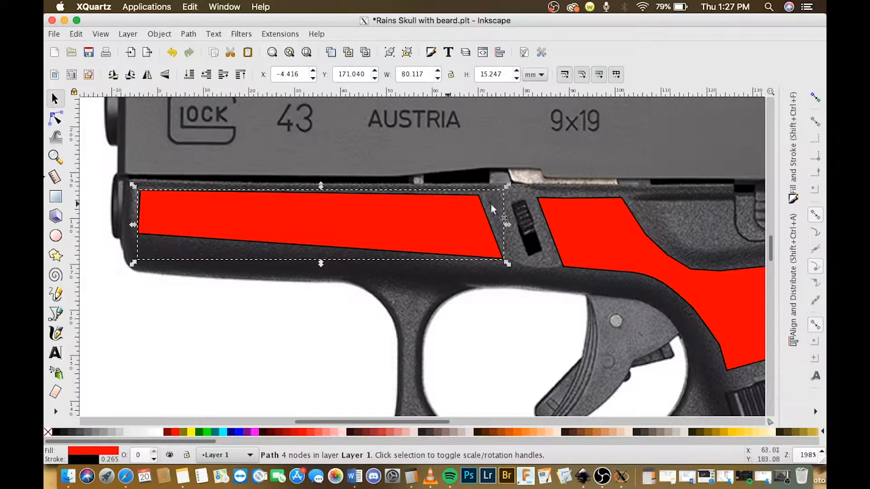
pyautogui.keyDown('shift'); pyautogui.click(586, 213); pyautogui.keyUp('shift')
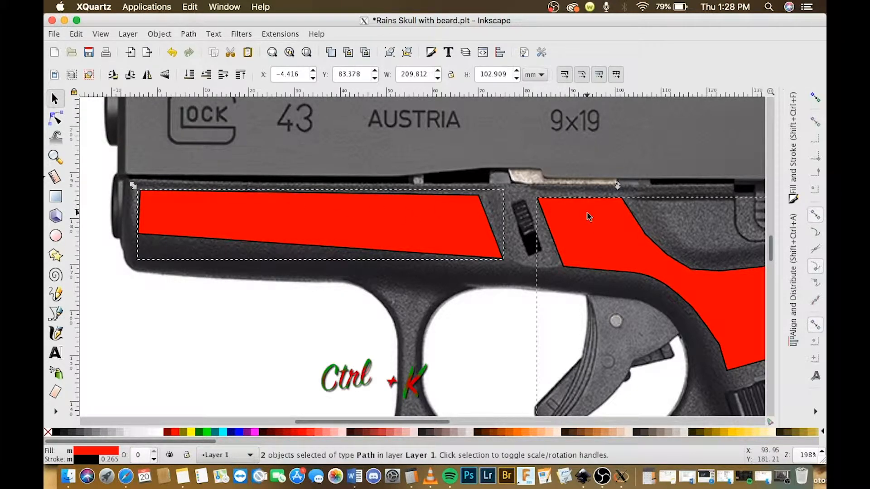
pyautogui.hotkey('ctrl', 'k')
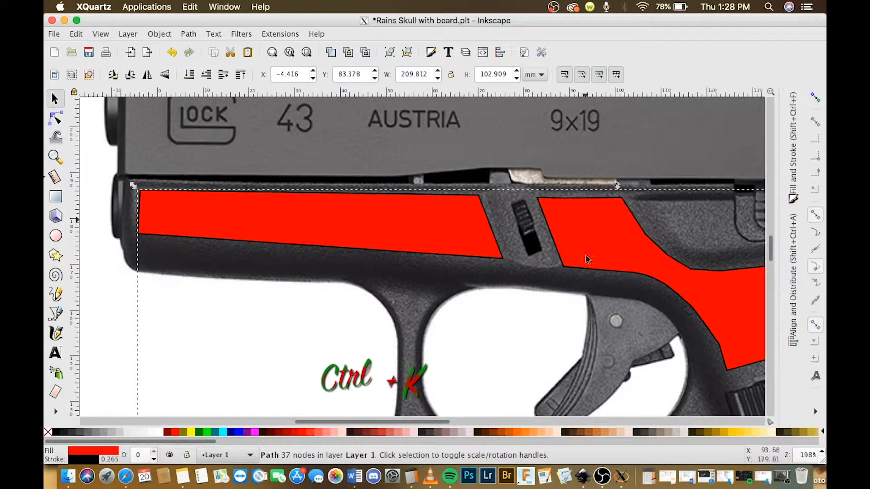
# Step: Duplicate the combined red shape and turn the copy into a dynamic offset
pyautogui.hscroll(5, 584, 258)
pyautogui.hscroll(2, 325, 243)
pyautogui.scroll(-2, 320, 240)
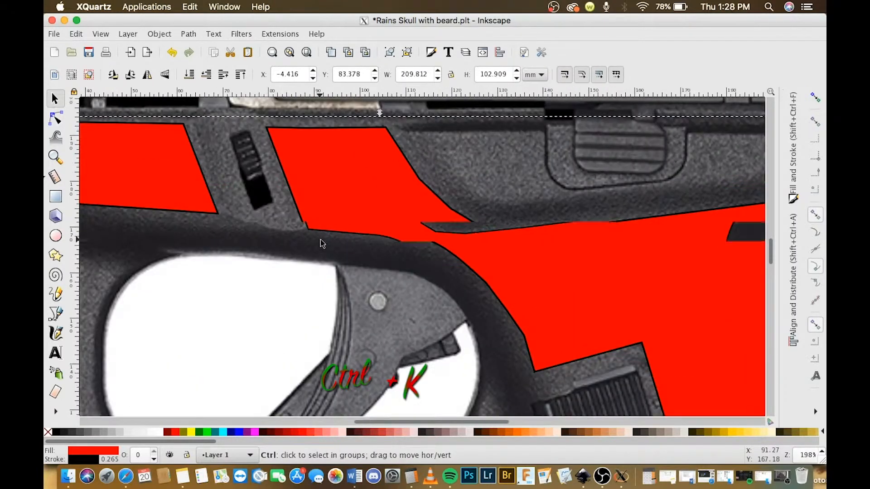
pyautogui.hscroll(-8, 322, 244)
pyautogui.scroll(1, 404, 248)
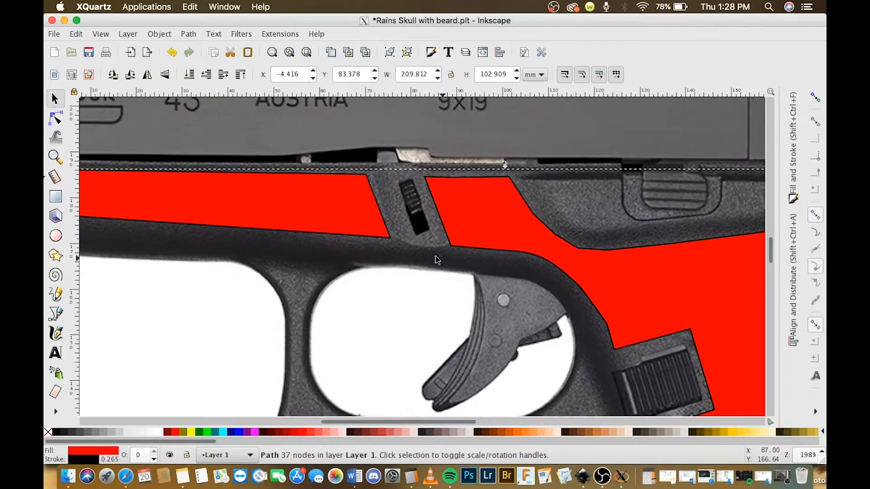
pyautogui.hscroll(-4, 406, 263)
pyautogui.scroll(1, 444, 271)
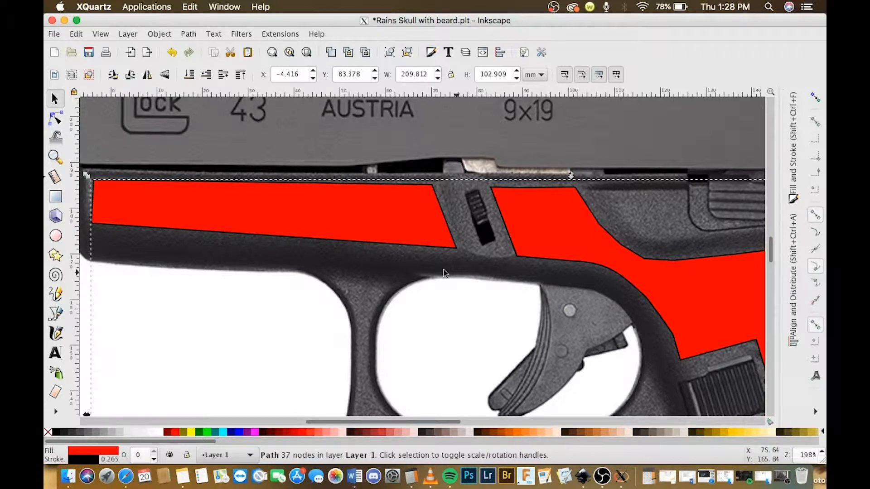
pyautogui.hotkey('ctrl', 'd')
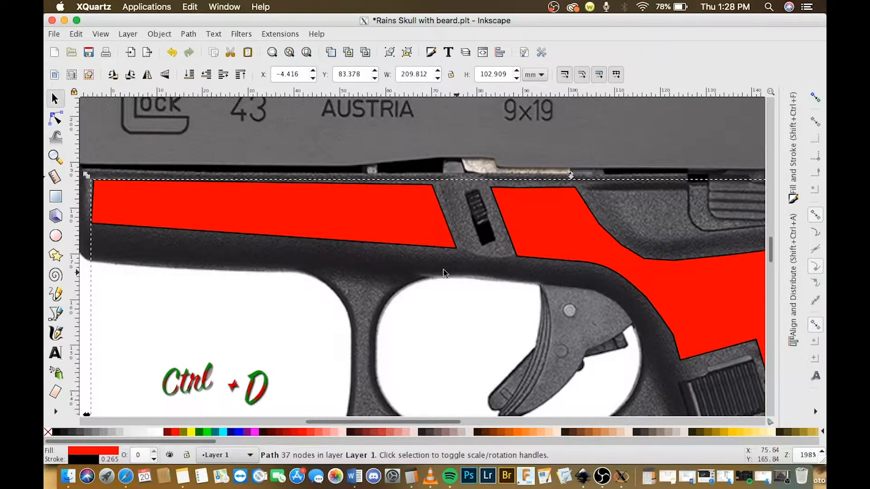
pyautogui.hotkey('ctrl', 'j')
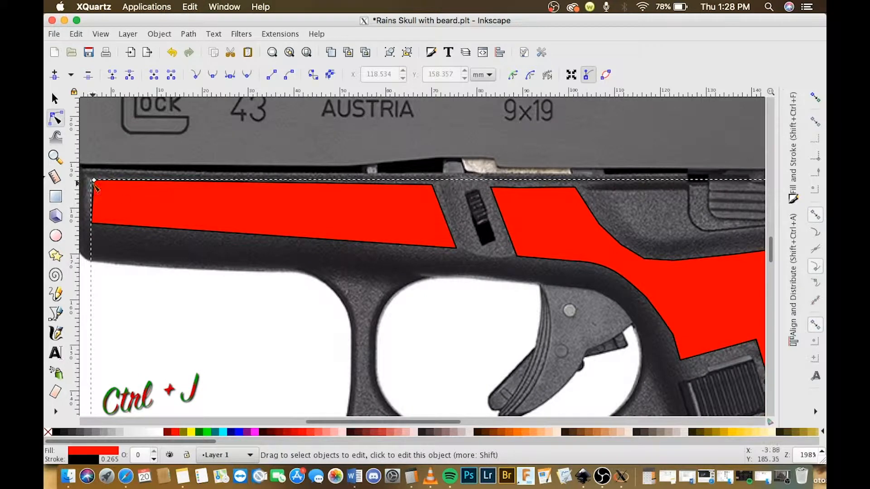
# Step: Inset the offset copy slightly inside the original outline and convert it to a combined path
pyautogui.scroll(-2, 94, 183)
pyautogui.scroll(5, 94, 183)
pyautogui.moveTo(94, 183); pyautogui.dragTo(122, 200)
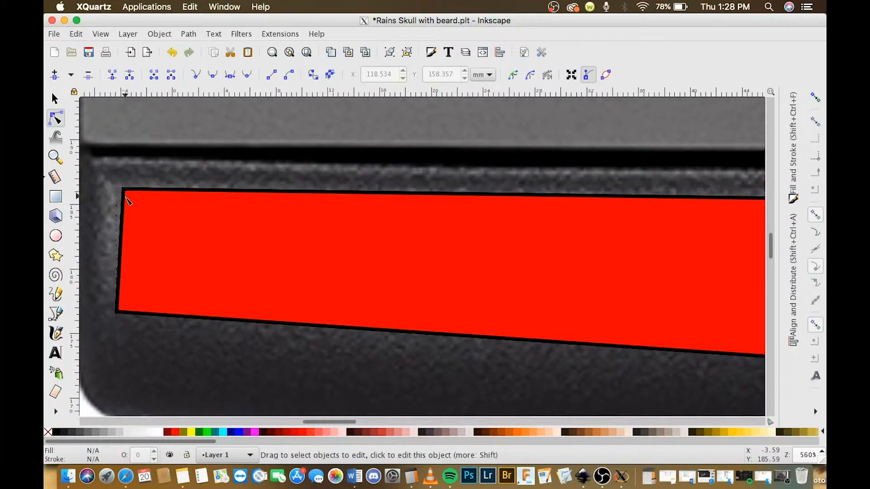
pyautogui.moveTo(124, 190); pyautogui.dragTo(135, 202)
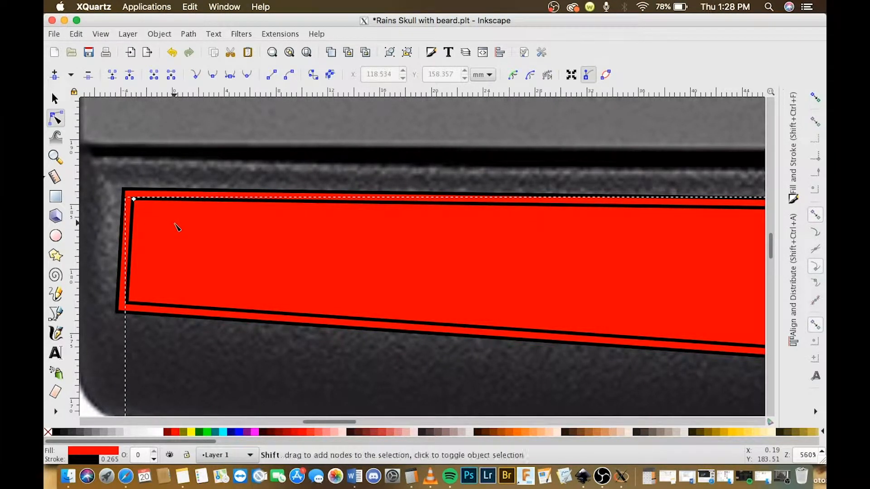
pyautogui.hotkey('ctrl', 'shift', 'c')
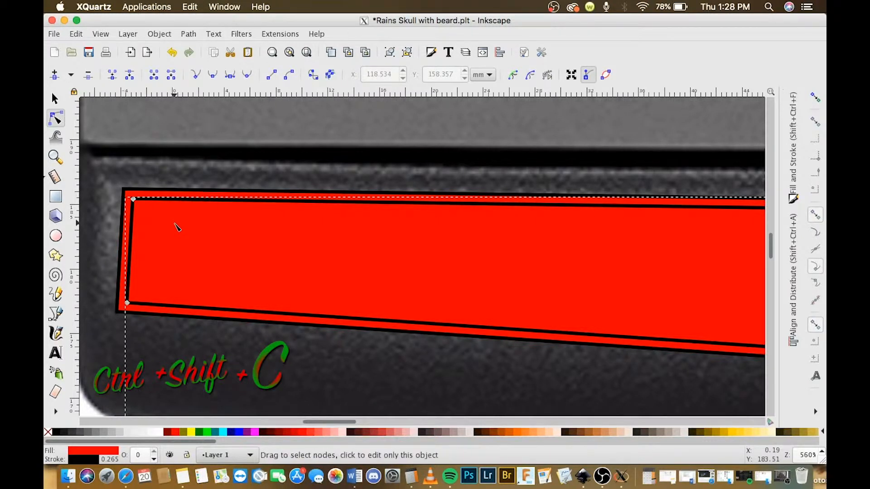
pyautogui.hotkey('ctrl', 'k')
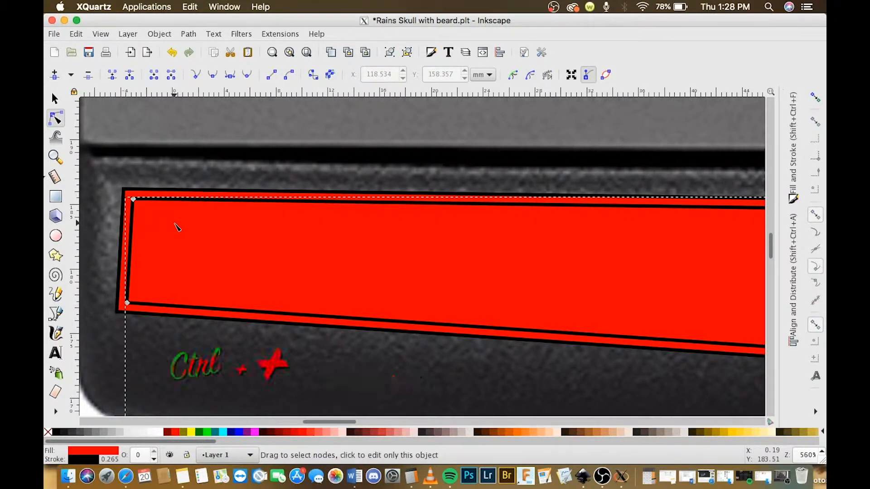
# Step: Duplicate the outer red shape again and inset the copy with a dynamic offset until it sits just inside the first inset
pyautogui.click(55, 99)
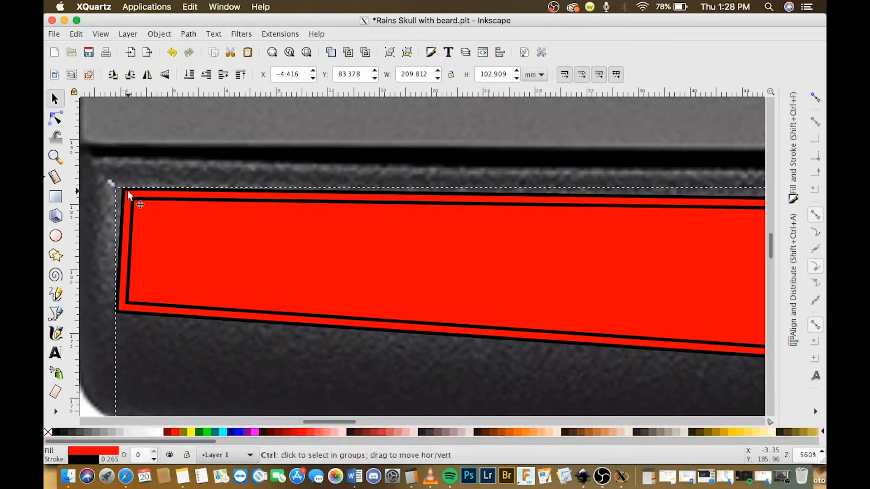
pyautogui.hotkey('ctrl', 'd')
pyautogui.press('n')
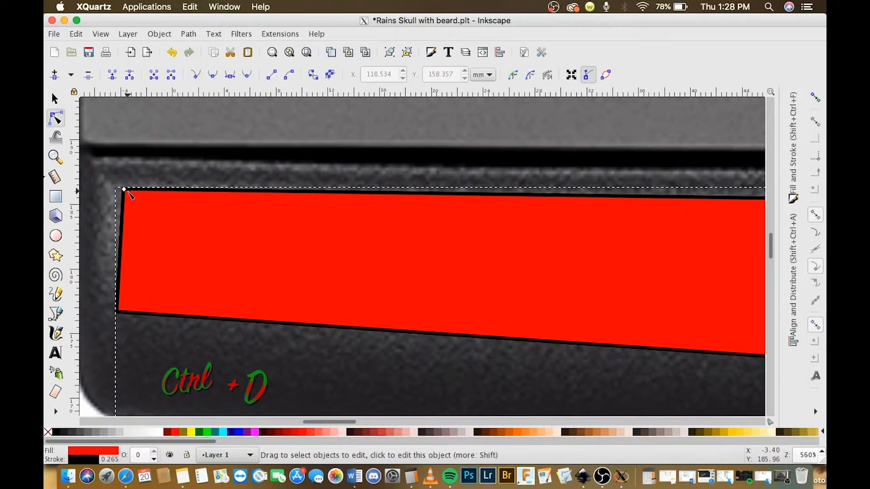
pyautogui.hotkey('ctrl', 'j')
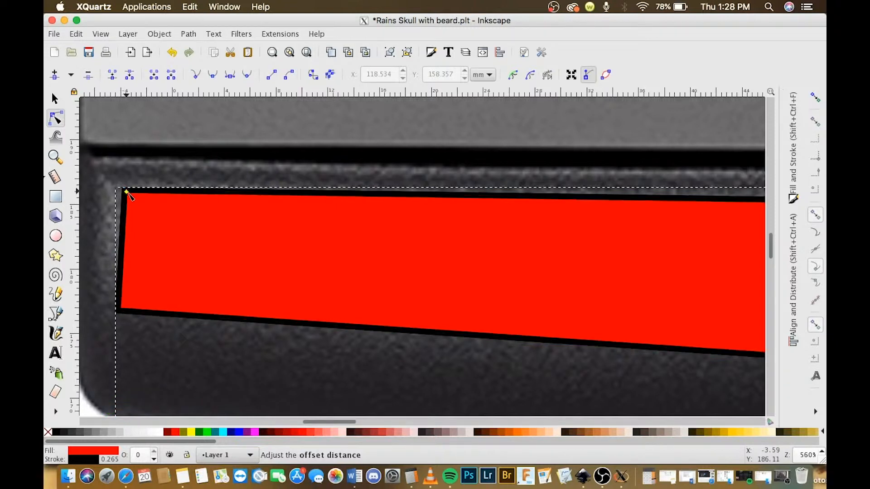
pyautogui.hotkey('ctrl', 'j')
pyautogui.moveTo(128, 193); pyautogui.dragTo(140, 206)
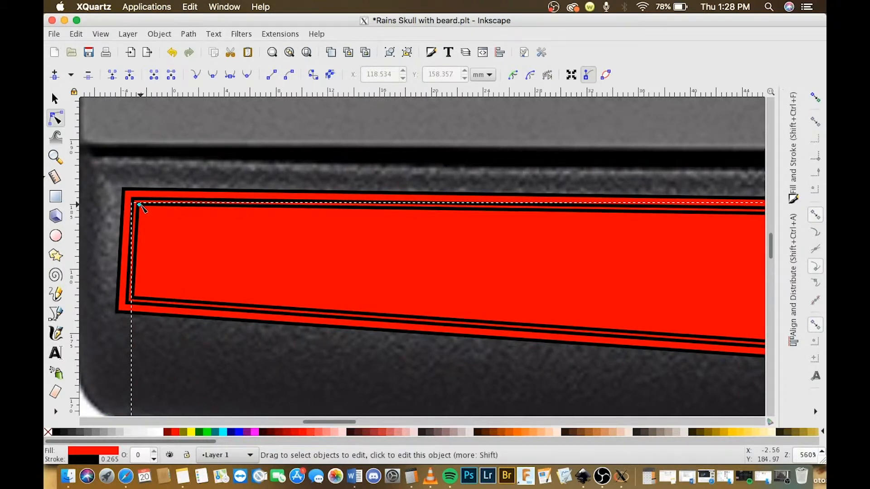
pyautogui.scroll(-3, 140, 206)
pyautogui.scroll(7, 141, 206)
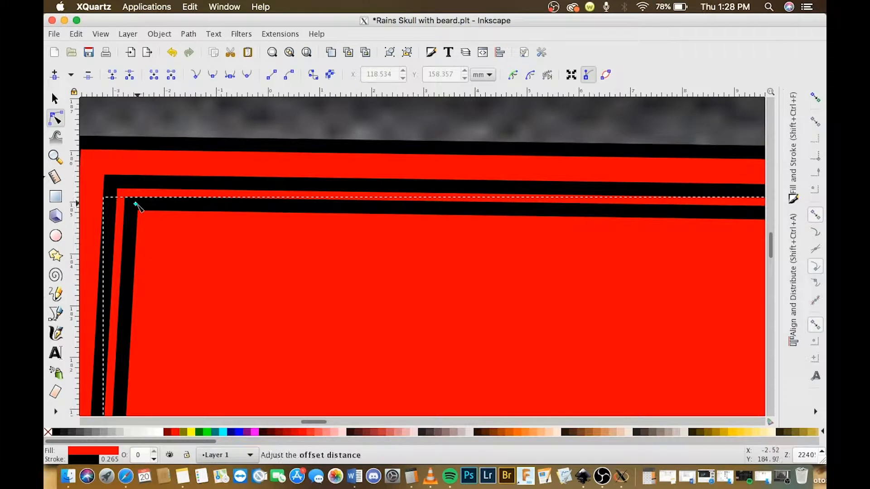
pyautogui.moveTo(136, 204); pyautogui.dragTo(133, 202)
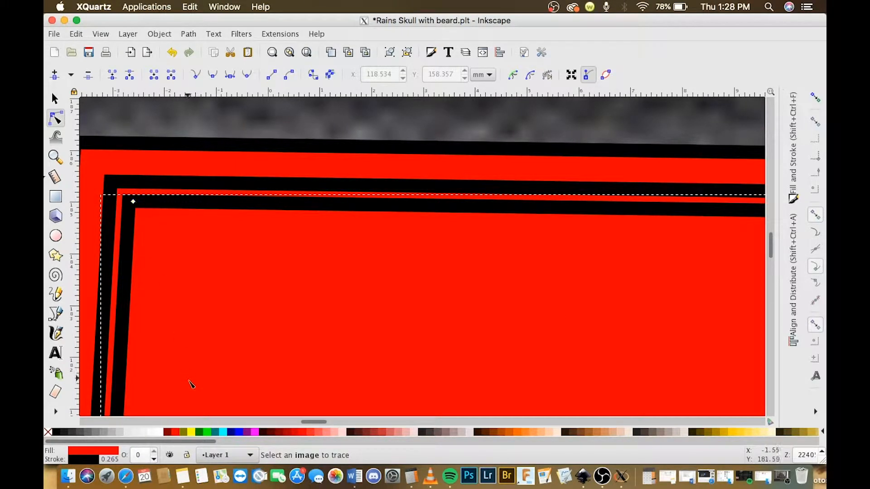
# Step: Fill the innermost offset shape with yellow and convert it to a combined path
pyautogui.click(192, 433)
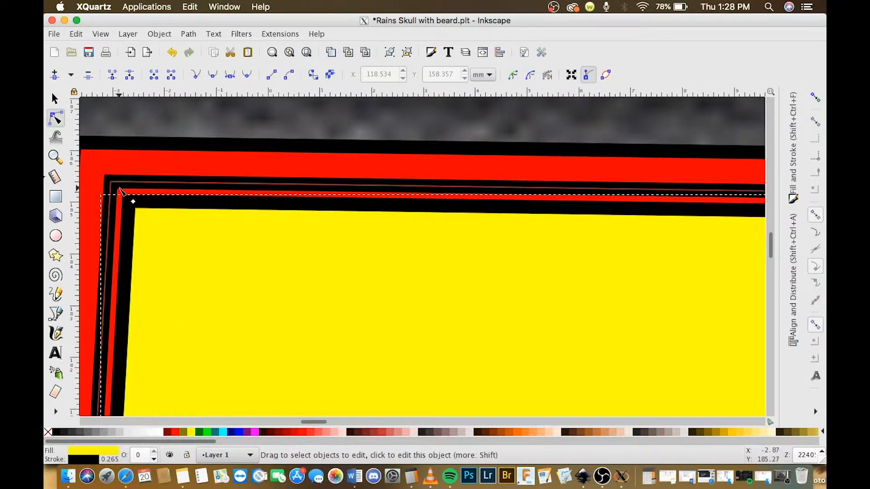
pyautogui.hotkey('ctrl', 'shift', 'c')
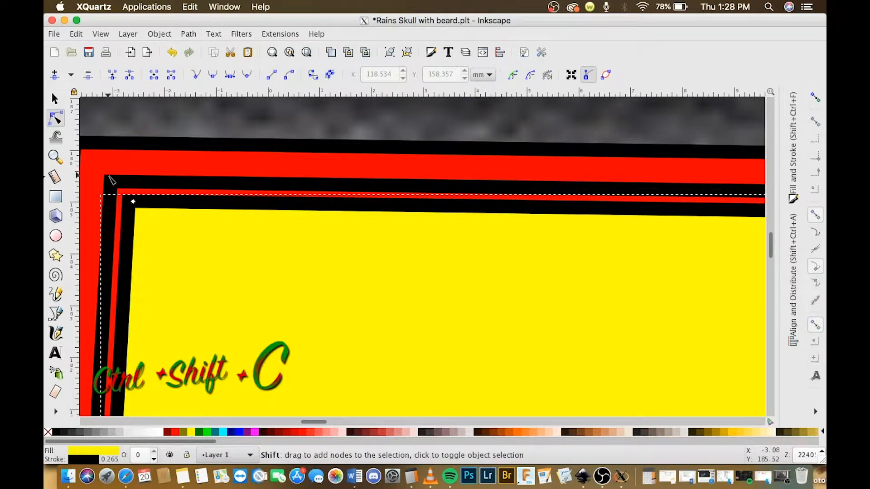
pyautogui.hotkey('ctrl', 'k')
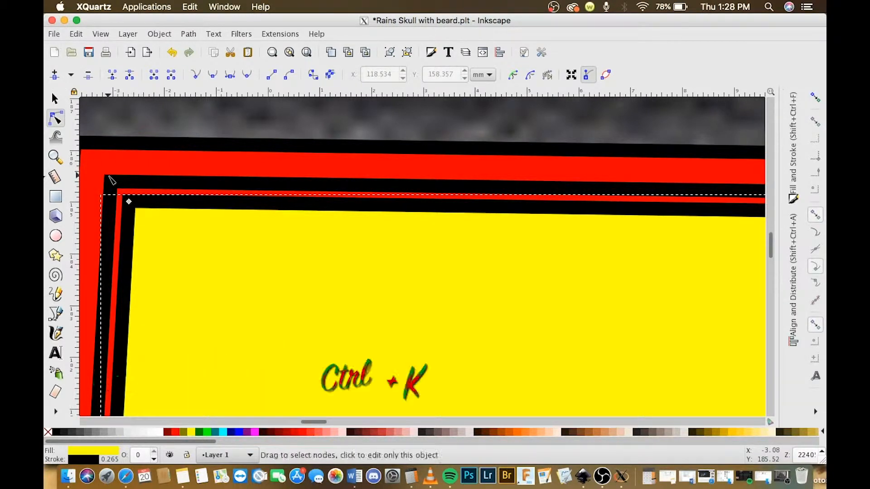
# Step: Subtract the first inset red shape from the outer red shape with Difference, leaving a red border ring
pyautogui.click(54, 99)
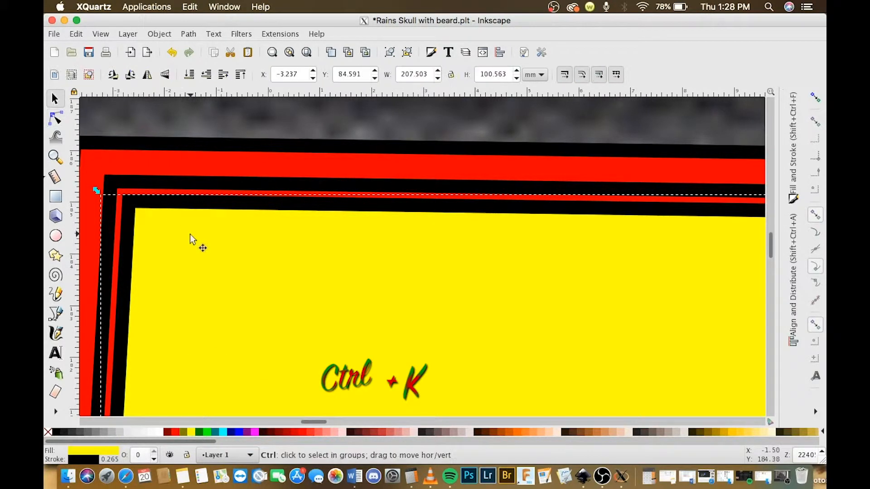
pyautogui.keyDown('ctrl'); pyautogui.scroll(1, 190, 235); pyautogui.keyUp('ctrl')
pyautogui.keyDown('ctrl'); pyautogui.scroll(-4, 191, 235); pyautogui.keyUp('ctrl')
pyautogui.keyDown('ctrl'); pyautogui.scroll(3, 335, 248); pyautogui.keyUp('ctrl')
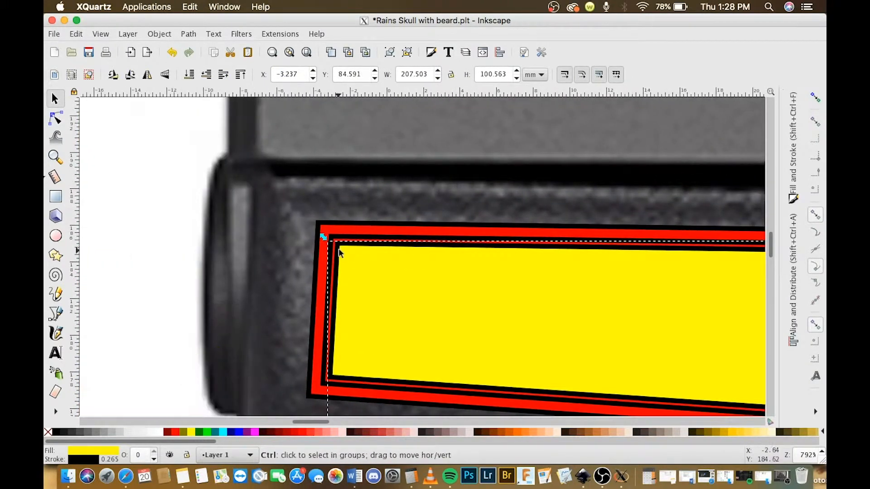
pyautogui.click(323, 229)
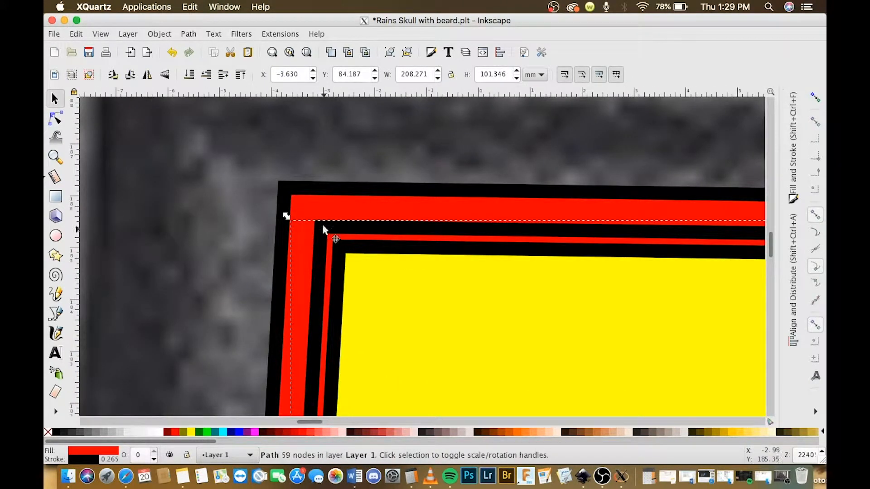
pyautogui.keyDown('shift'); pyautogui.click(308, 192); pyautogui.keyUp('shift')
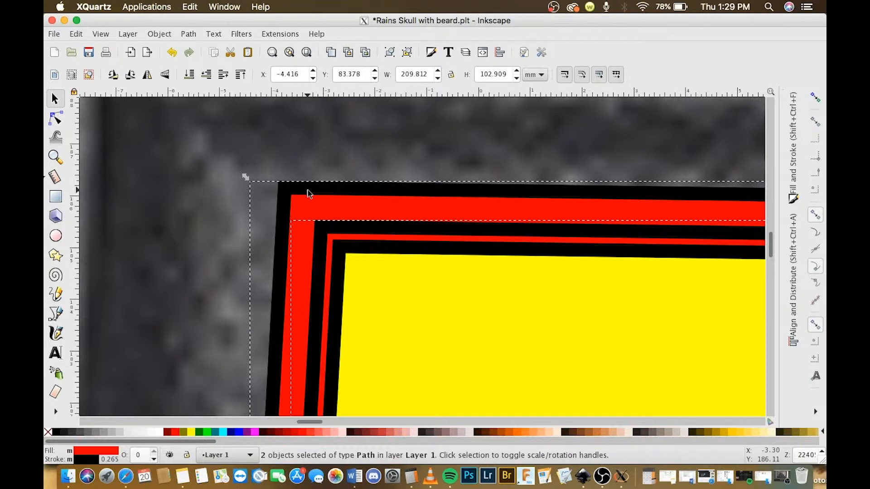
pyautogui.press('ctrl')
pyautogui.hotkey('ctrl', '-')
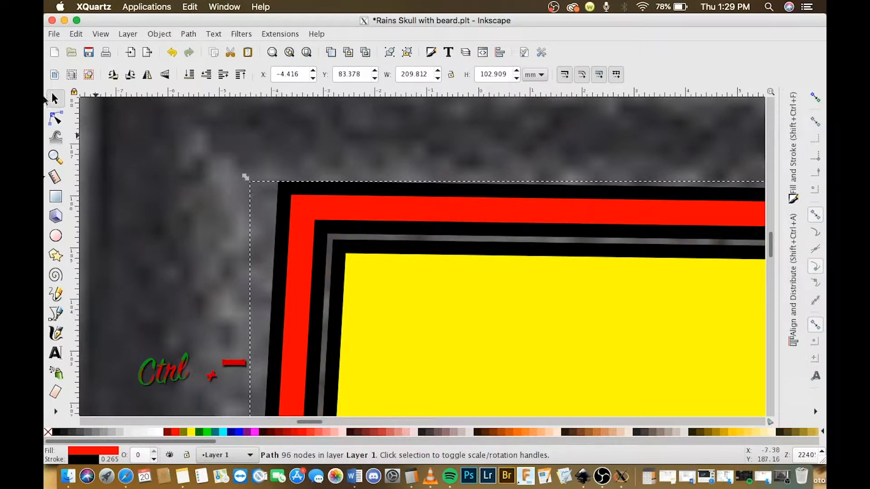
# Step: Examine the yellow fill and its red border along the frame and grip of the pistol
pyautogui.scroll(2, 433, 222)
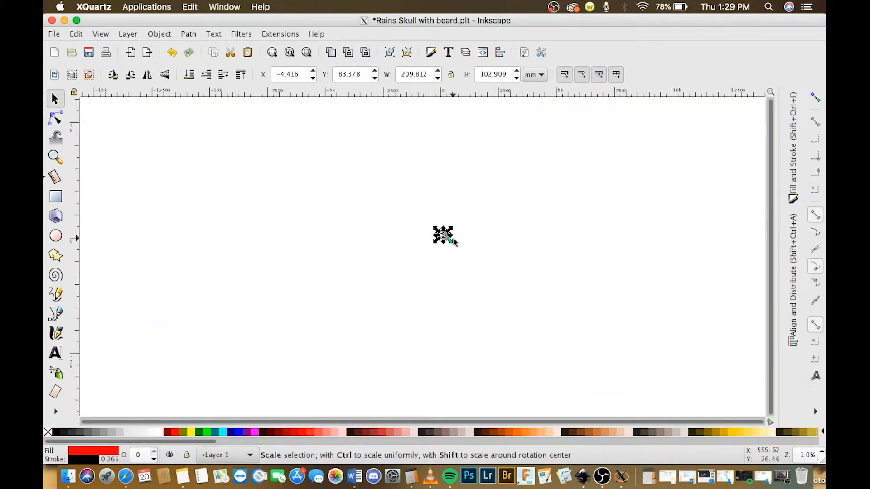
pyautogui.scroll(10, 446, 235)
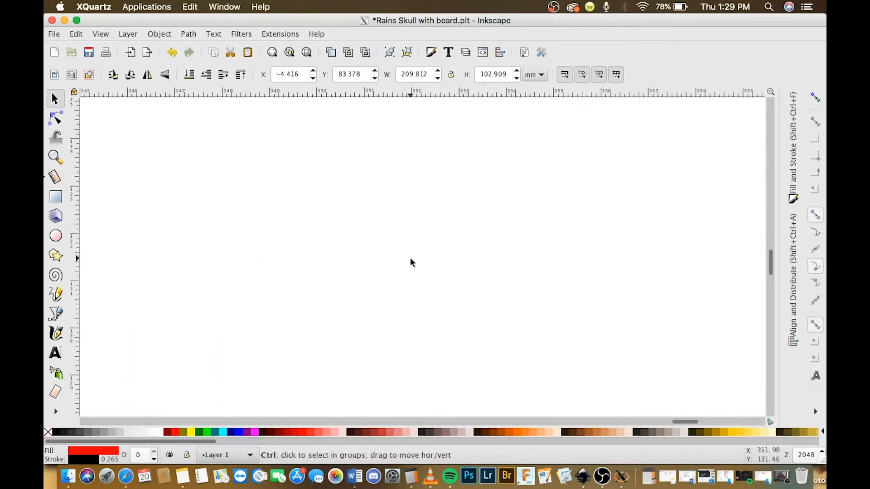
pyautogui.scroll(-15, 409, 257)
pyautogui.scroll(8, 412, 265)
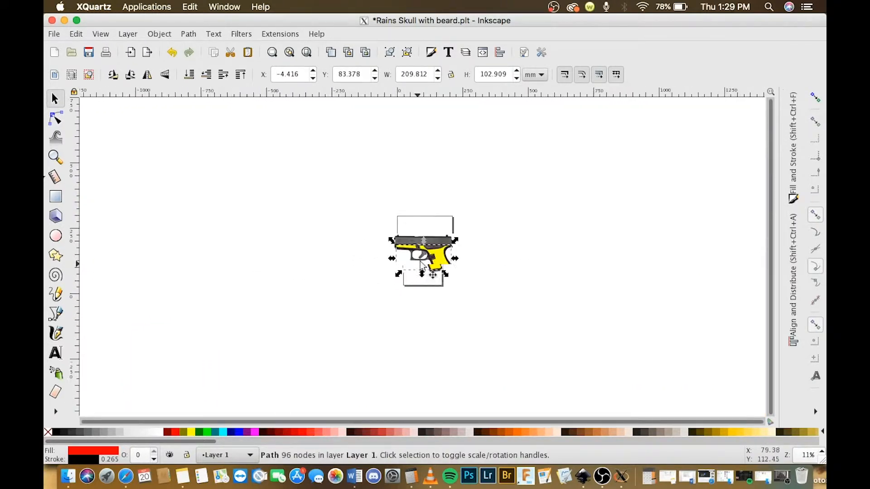
pyautogui.scroll(3, 433, 221)
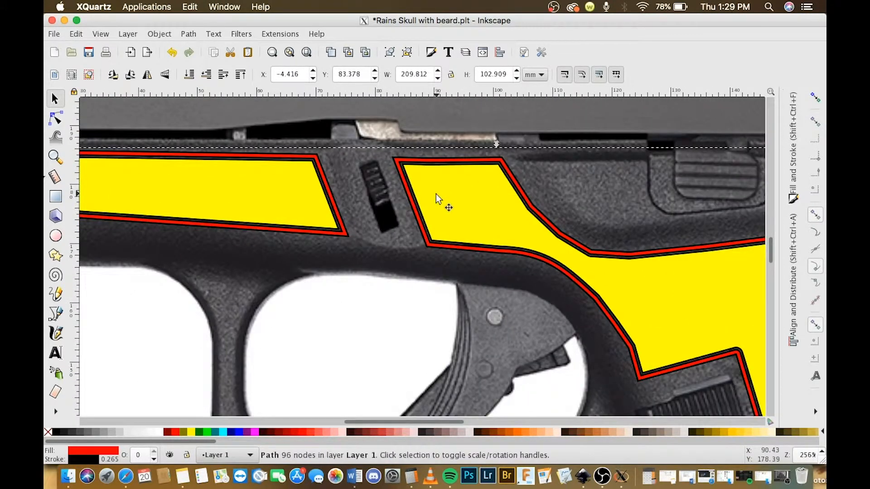
pyautogui.click(437, 194)
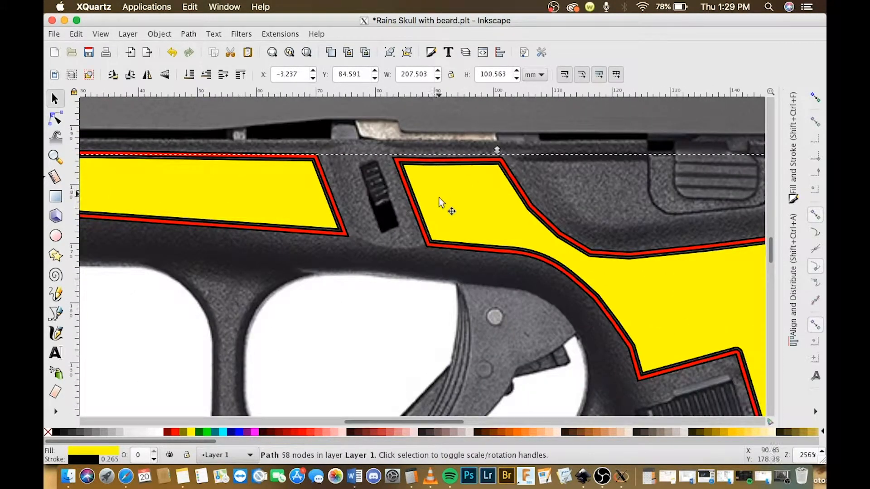
pyautogui.scroll(-1, 447, 210)
pyautogui.scroll(-3, 448, 208)
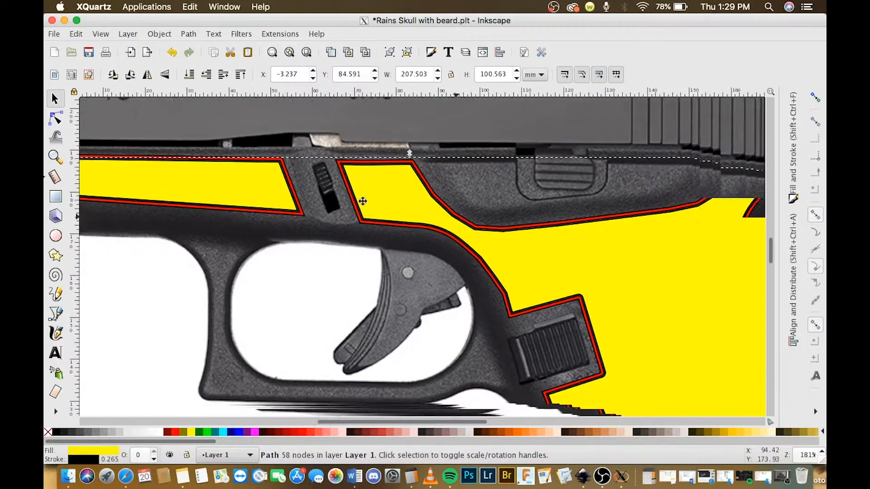
pyautogui.hscroll(3, 480, 266)
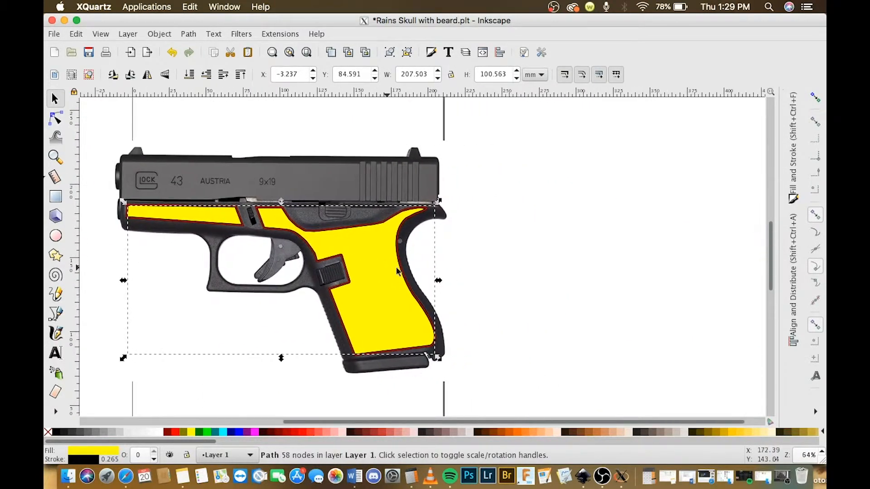
pyautogui.scroll(-1, 476, 253)
pyautogui.hscroll(2, 471, 245)
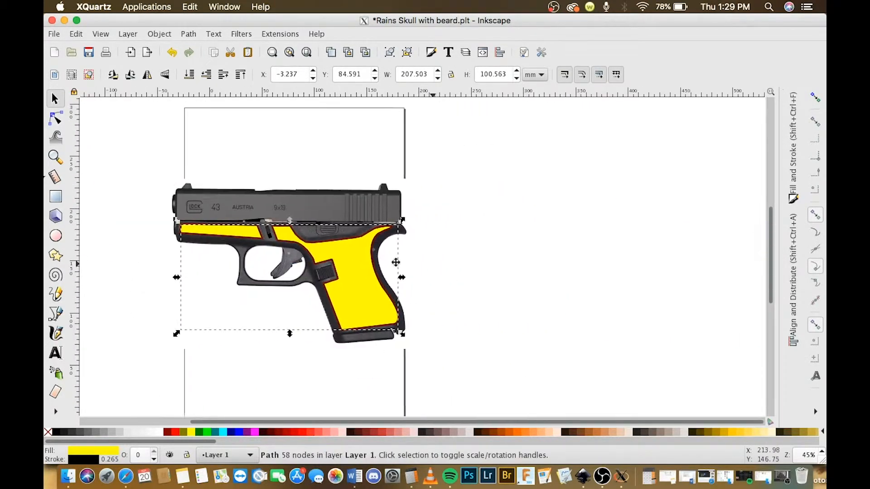
# Step: Import Hex.jpg as an embedded image and scale it down to about 83 mm square beside the pistol
pyautogui.click(460, 233)
pyautogui.hotkey('ctrl', 'i')
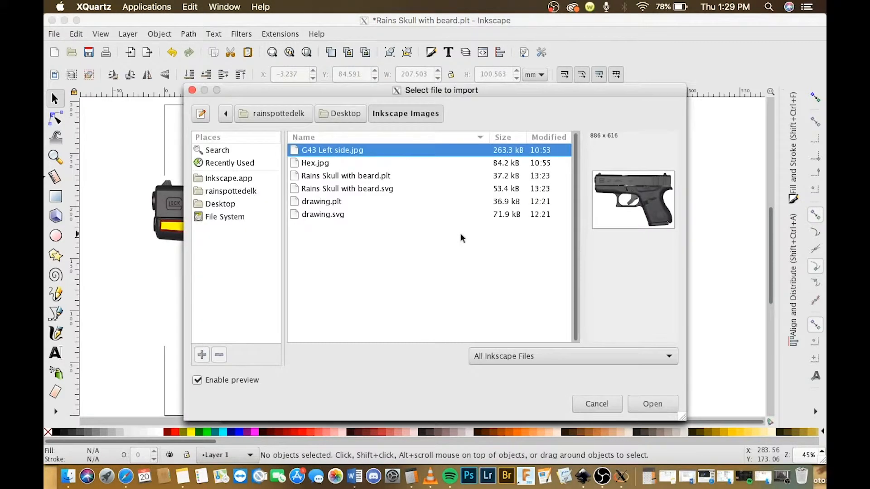
pyautogui.click(326, 163)
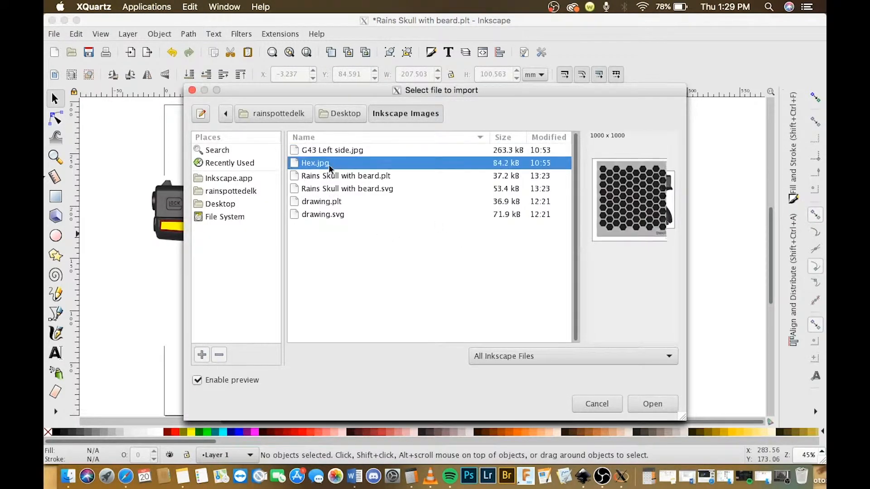
pyautogui.click(652, 403)
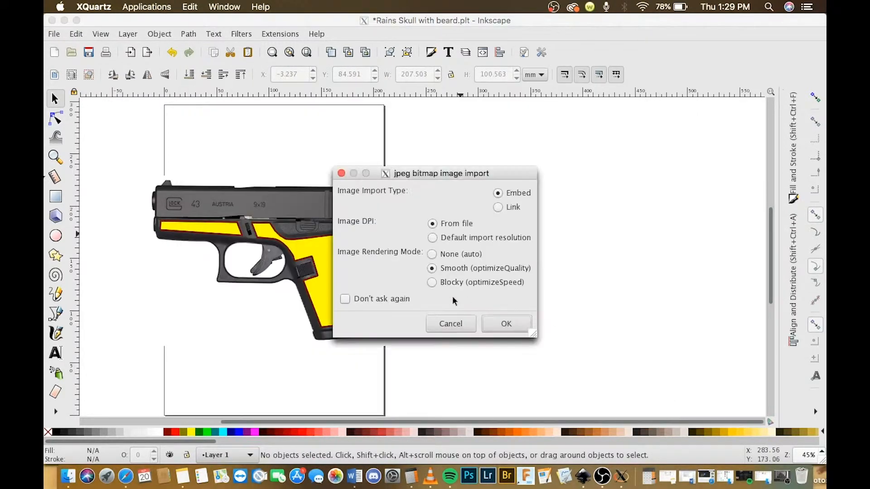
pyautogui.click(493, 323)
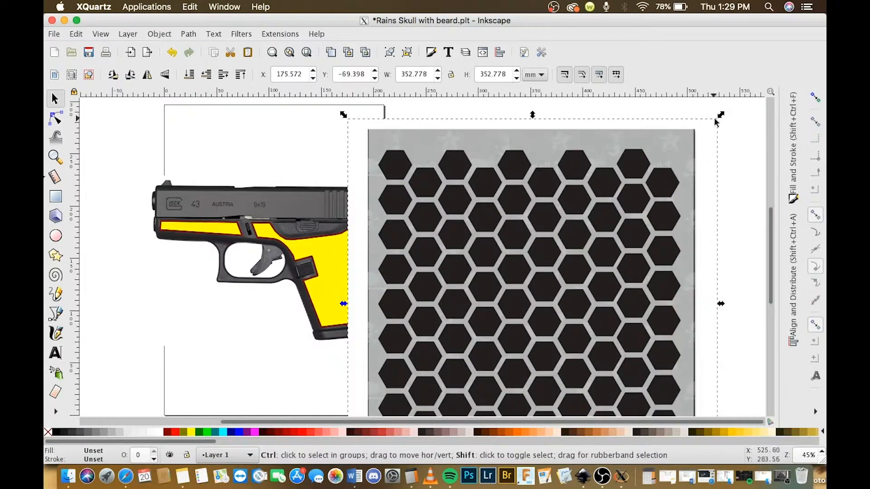
pyautogui.moveTo(721, 116); pyautogui.dragTo(591, 261)
pyautogui.moveTo(555, 325); pyautogui.dragTo(519, 283)
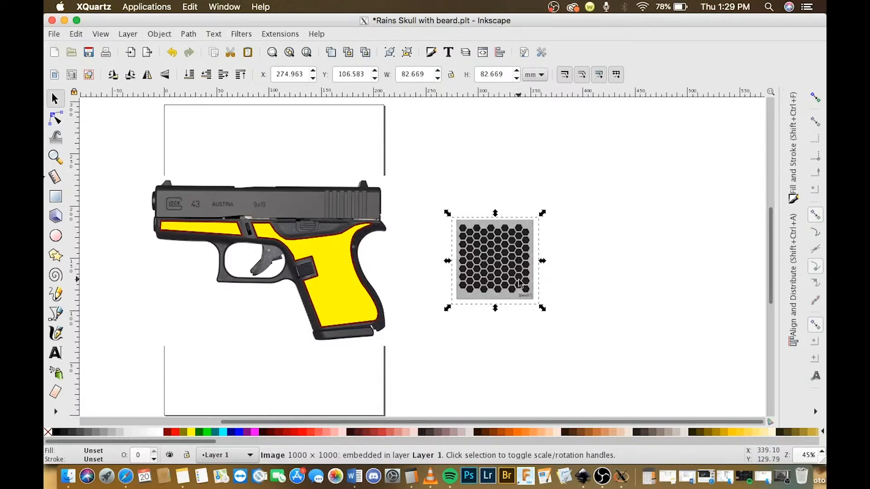
# Step: Trace the hexagon image into a vector path using a brightness cutoff with threshold 0.650
pyautogui.click(189, 34)
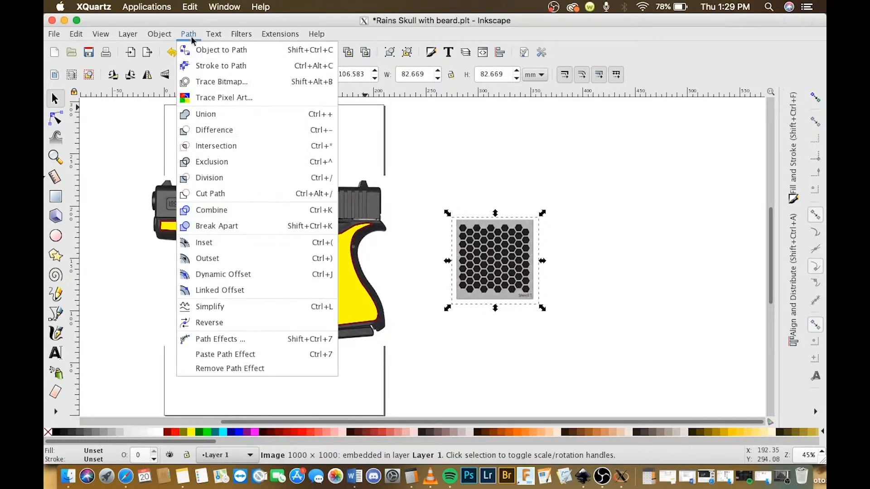
pyautogui.click(198, 80)
pyautogui.click(489, 323)
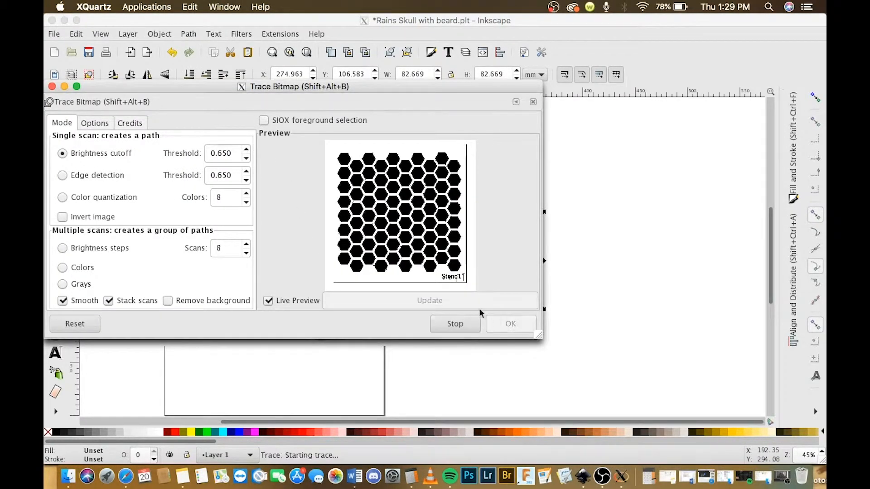
pyautogui.click(52, 86)
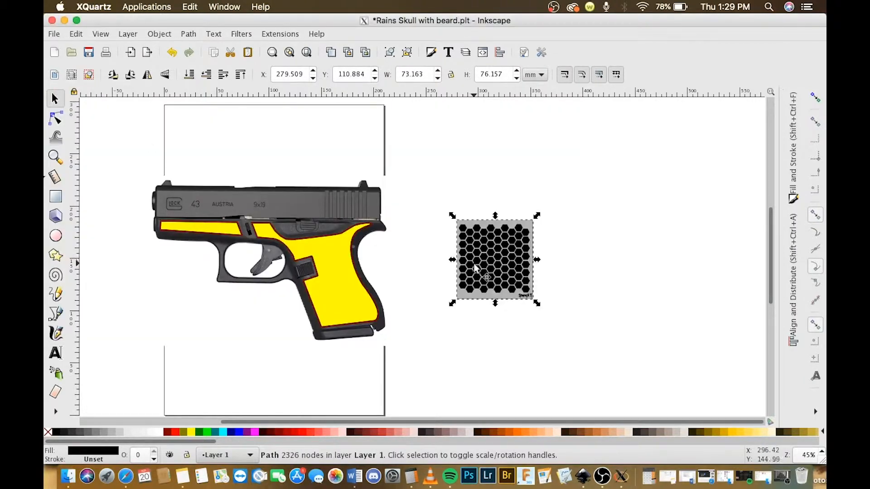
# Step: Move the traced hexagon pattern off the source image, delete the bitmap, and put the trace in its place
pyautogui.moveTo(476, 268); pyautogui.dragTo(476, 195)
pyautogui.rightClick(496, 235)
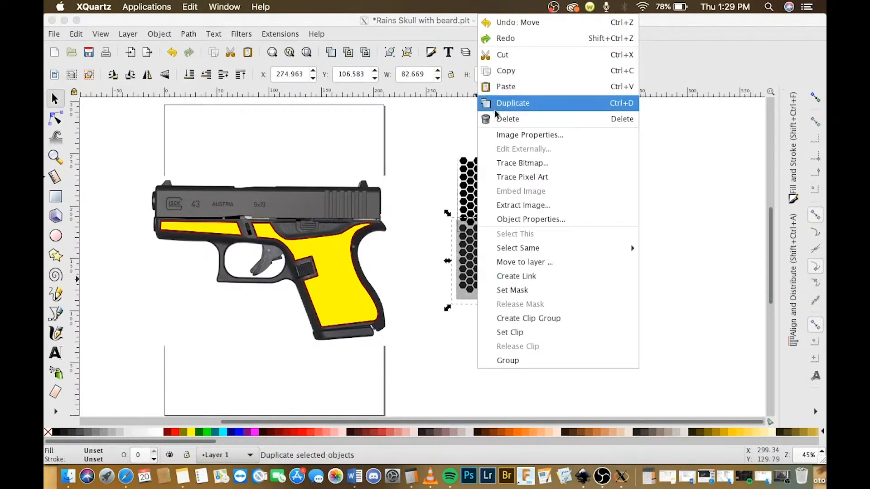
pyautogui.click(495, 118)
pyautogui.click(497, 196)
pyautogui.moveTo(497, 196); pyautogui.dragTo(497, 281)
pyautogui.scroll(1, 496, 281)
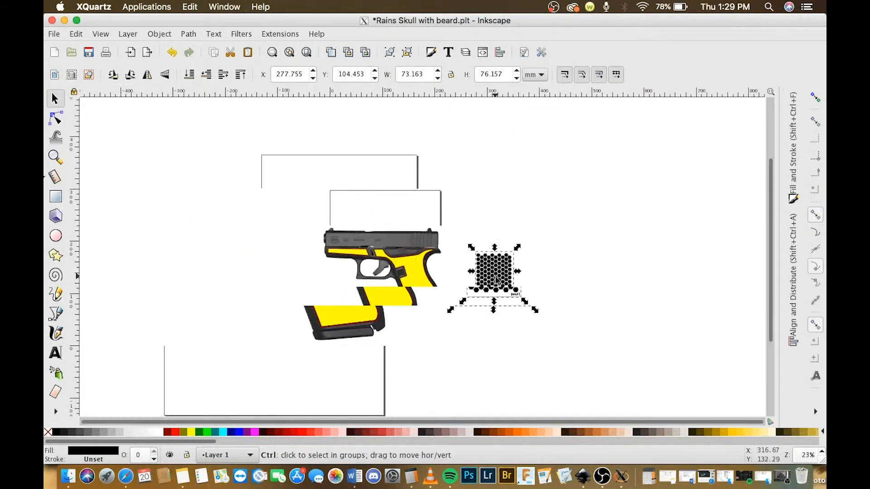
pyautogui.scroll(1, 496, 281)
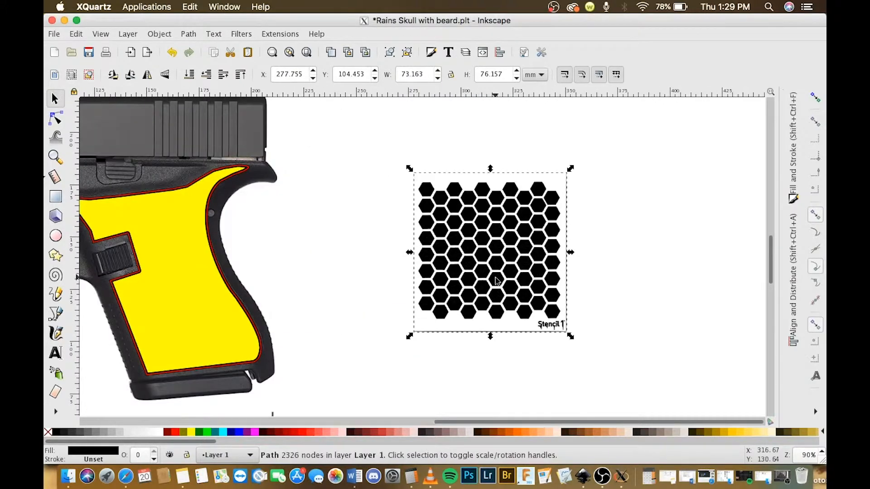
# Step: Break the traced pattern apart and delete the "Stencil 1" lettering and the thin frame lines around the hexagons
pyautogui.hotkey('ctrl', 'shift', 'c')
pyautogui.click(533, 347)
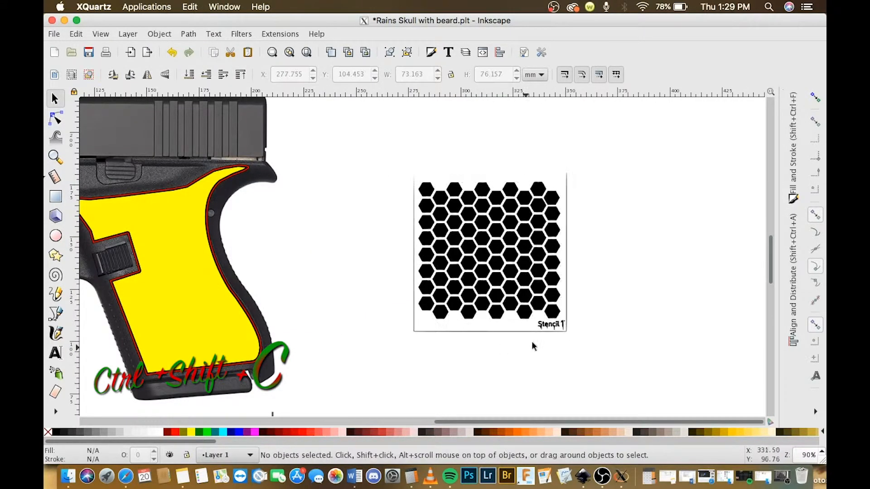
pyautogui.click(541, 327)
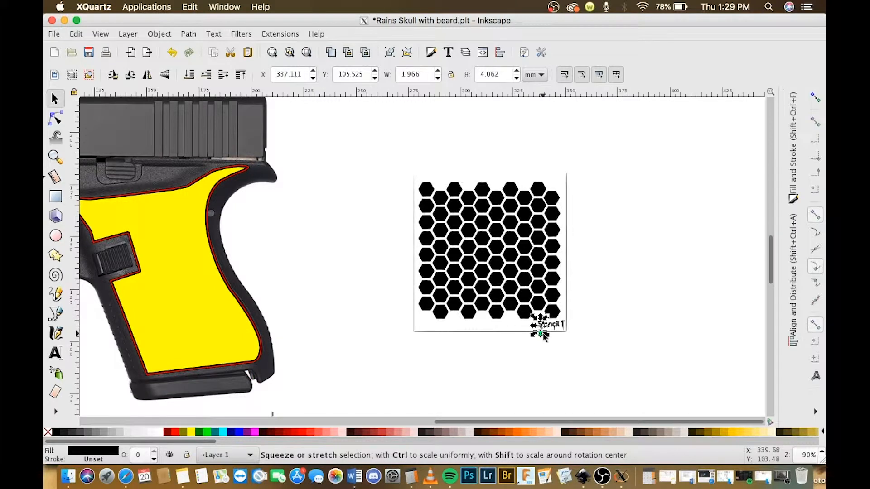
pyautogui.press('Delete')
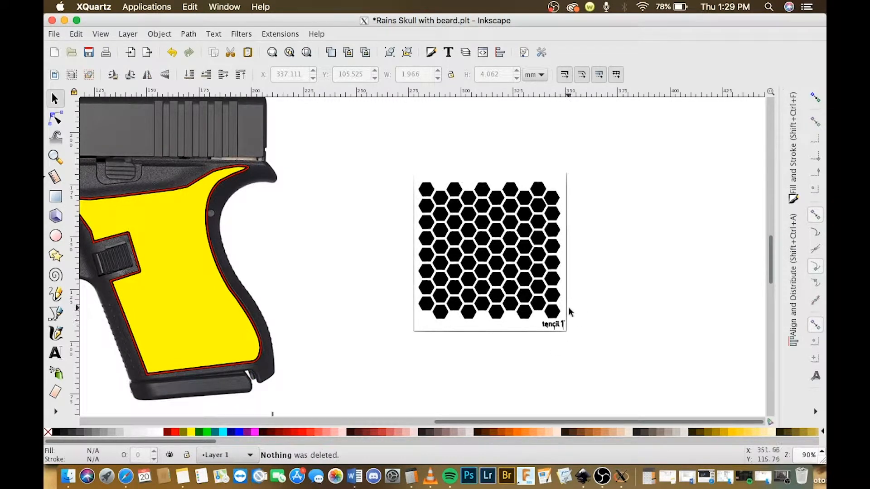
pyautogui.click(569, 309)
pyautogui.press('Delete')
pyautogui.moveTo(572, 346); pyautogui.dragTo(539, 319)
pyautogui.press('Delete')
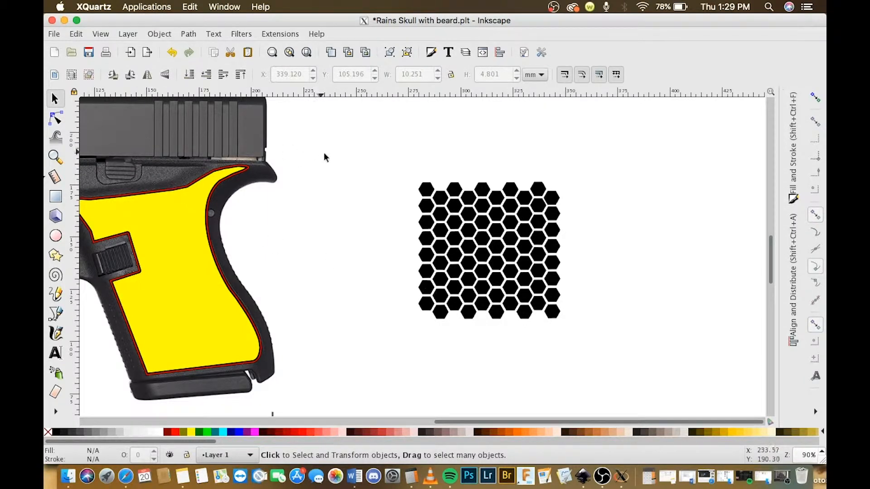
# Step: Combine all the hexagons into one path and place a duplicate against the pattern's right edge
pyautogui.moveTo(345, 164); pyautogui.dragTo(643, 360)
pyautogui.hotkey('ctrl', 'k')
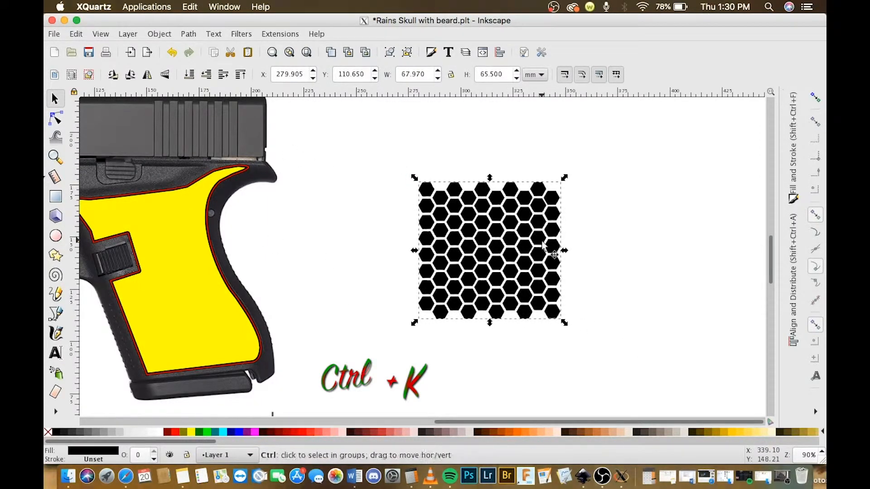
pyautogui.hotkey('ctrl', 'd')
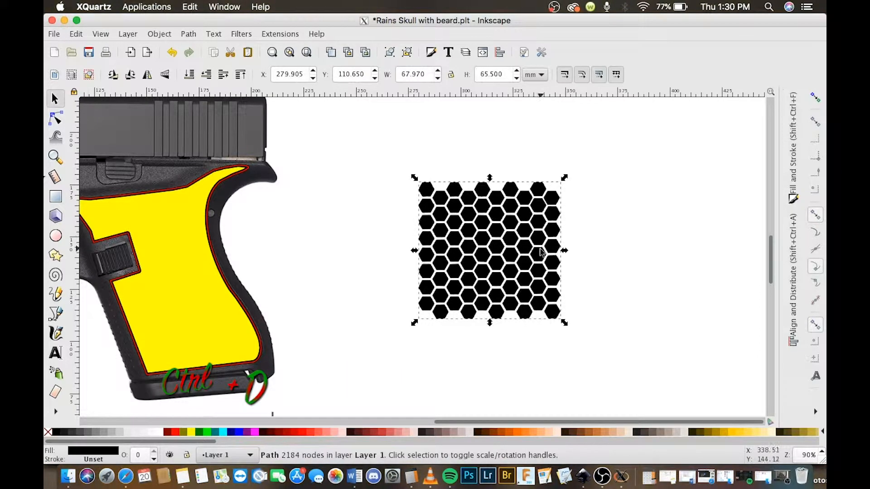
pyautogui.moveTo(542, 247); pyautogui.dragTo(682, 247)
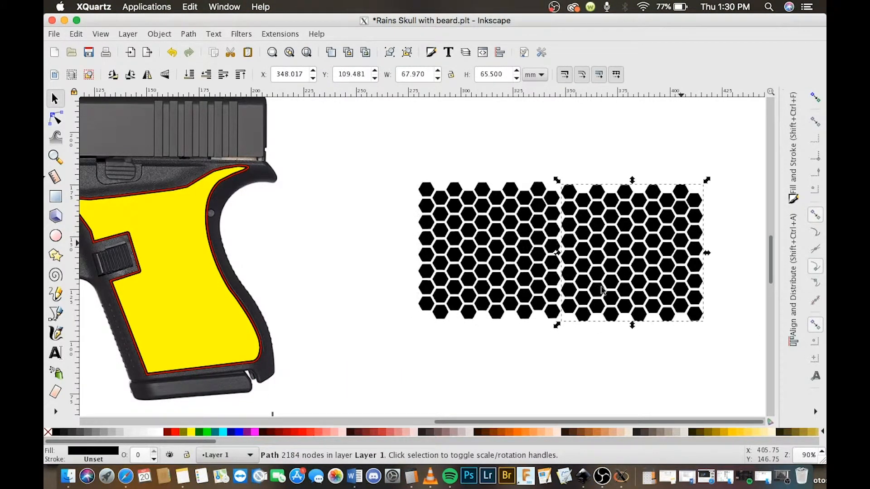
# Step: Nudge the duplicate hexagon pattern until its left column interlocks with the original's right column at matching spacing
pyautogui.scroll(3, 582, 297)
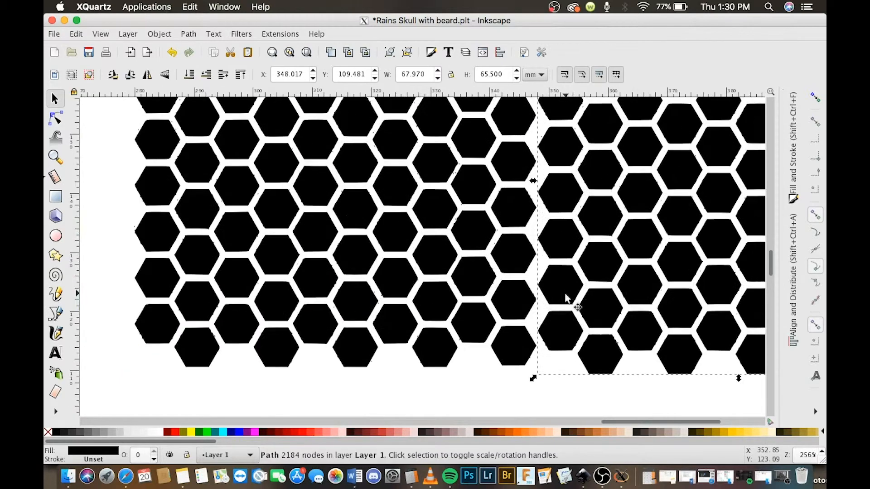
pyautogui.scroll(1, 565, 297)
pyautogui.moveTo(562, 251); pyautogui.dragTo(557, 240)
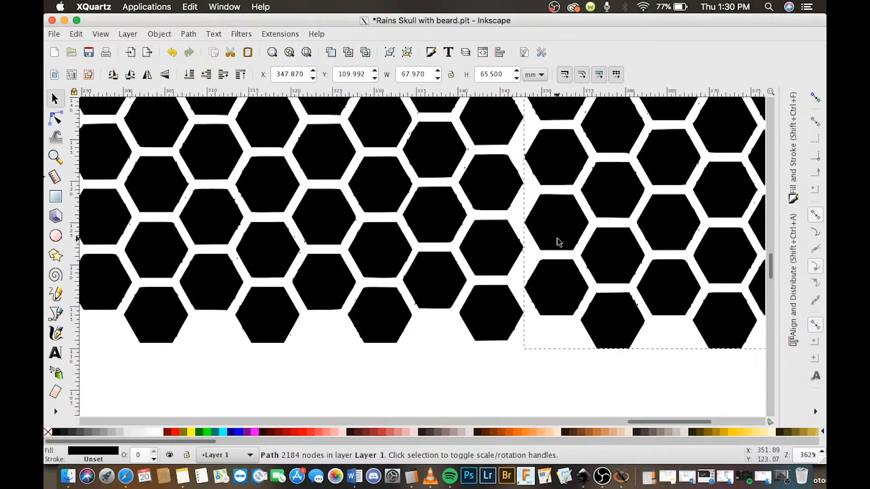
pyautogui.scroll(3, 508, 244)
pyautogui.scroll(-2, 512, 244)
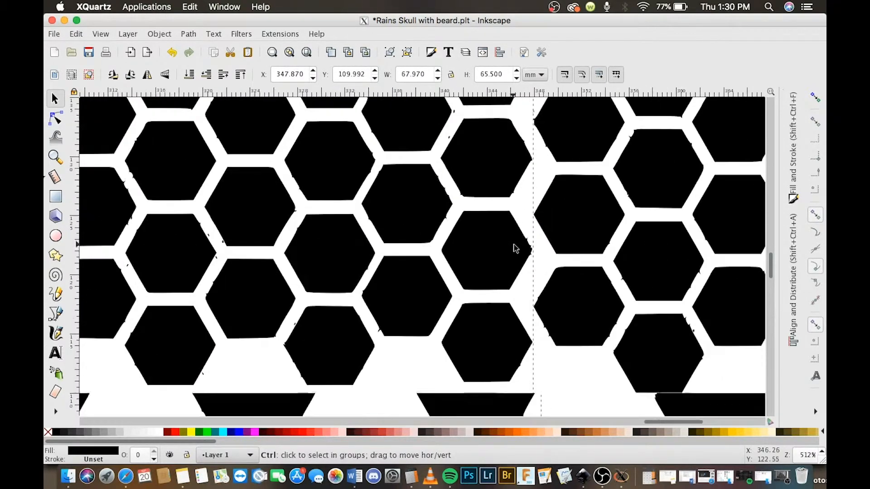
pyautogui.moveTo(554, 233); pyautogui.dragTo(541, 237)
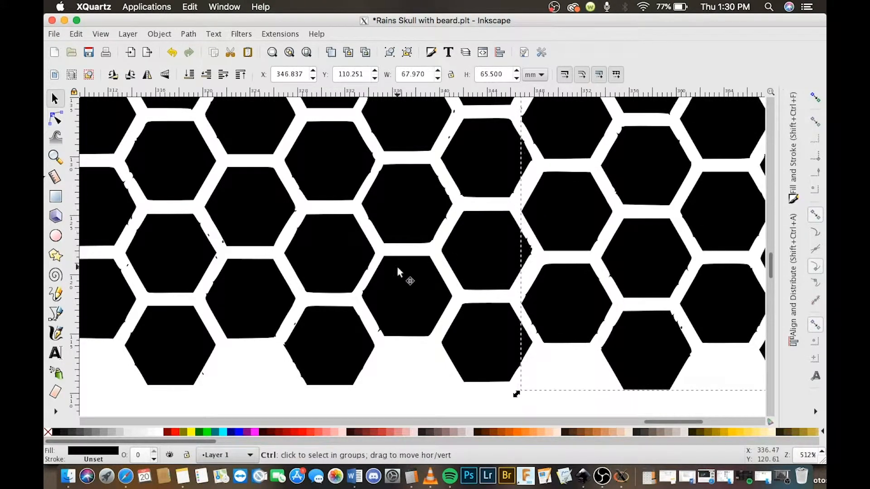
# Step: Examine the edge quality of the traced hexagons and the spacing along the seam between the two pattern copies
pyautogui.scroll(-2, 398, 270)
pyautogui.scroll(4, 397, 270)
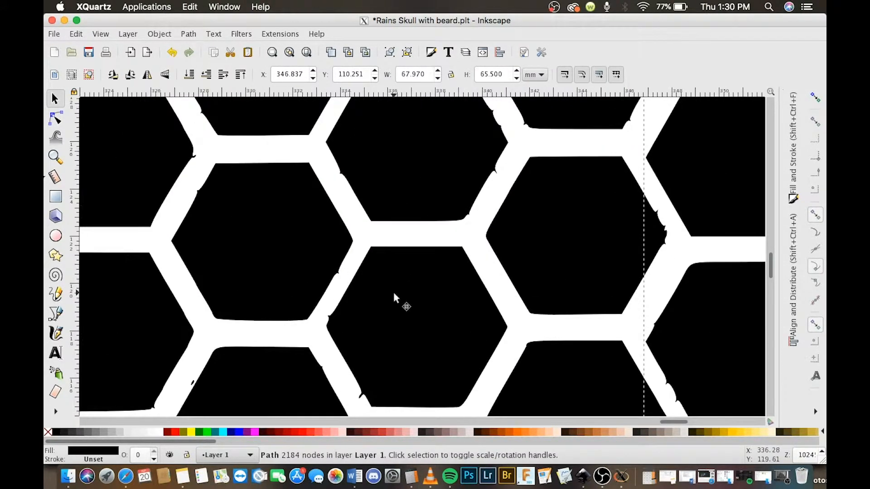
pyautogui.press('ctrl')
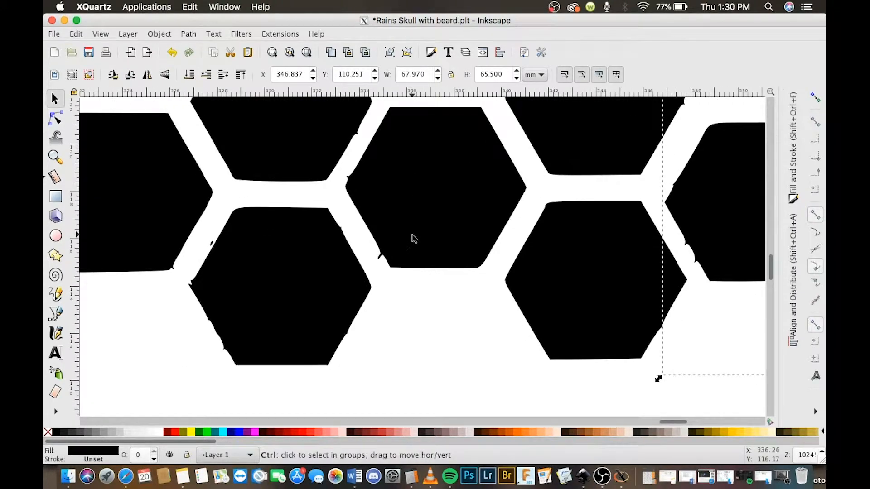
pyautogui.scroll(-2, 433, 256)
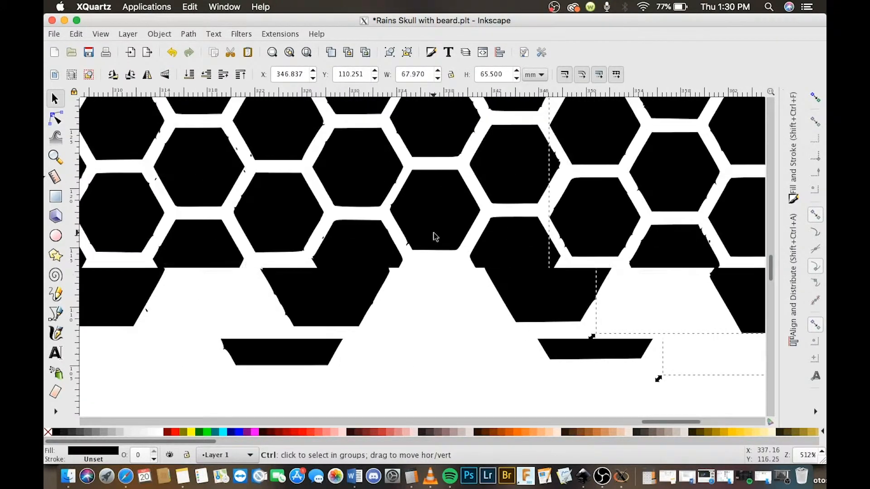
pyautogui.moveTo(243, 185); pyautogui.dragTo(557, 271)
pyautogui.moveTo(541, 195); pyautogui.dragTo(368, 261)
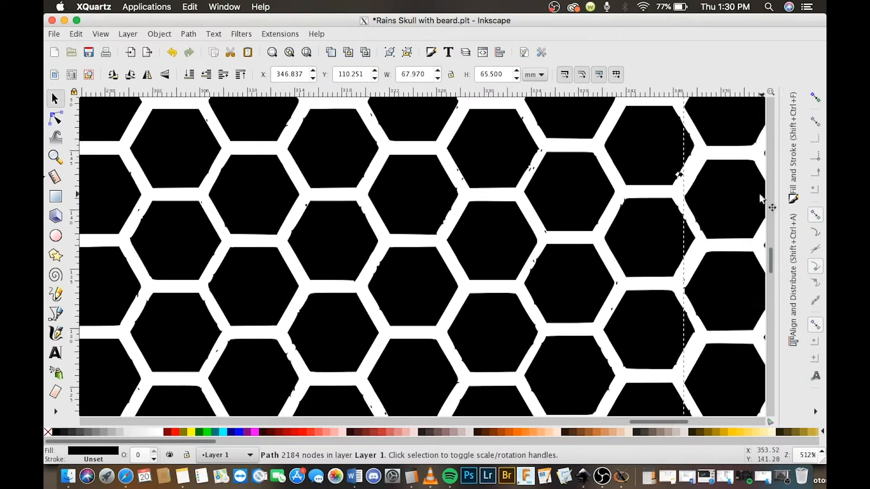
pyautogui.moveTo(675, 210); pyautogui.dragTo(490, 287)
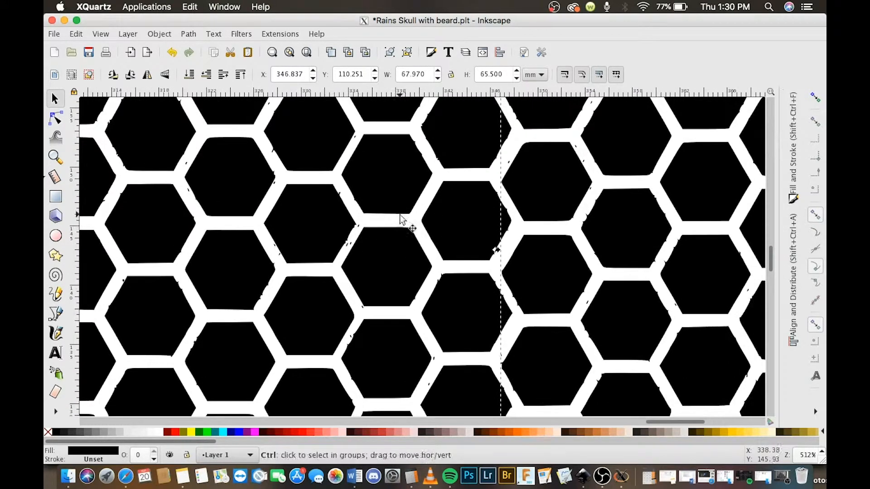
pyautogui.scroll(-6, 400, 216)
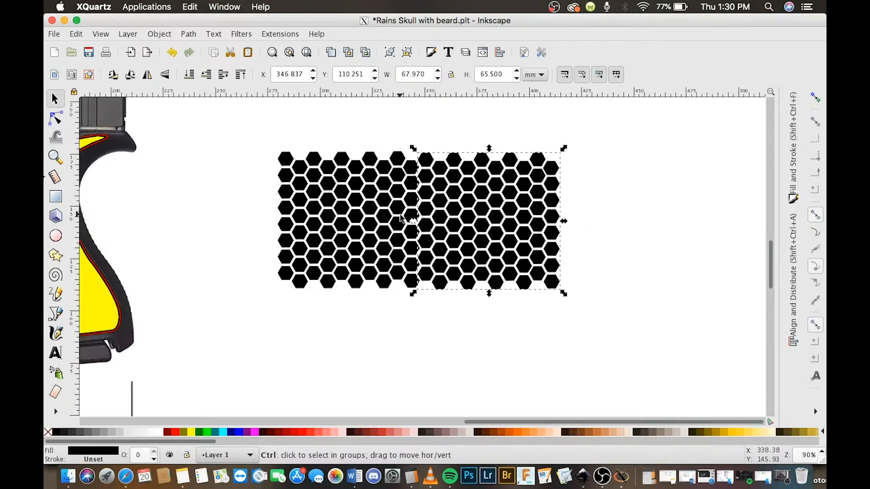
# Step: Undo the duplication, cleanup and tracing of the hexagon pattern back to the source stencil image, and shift that image slightly
pyautogui.hotkey('ctrl', 'z')
pyautogui.hotkey('ctrl', 'z')
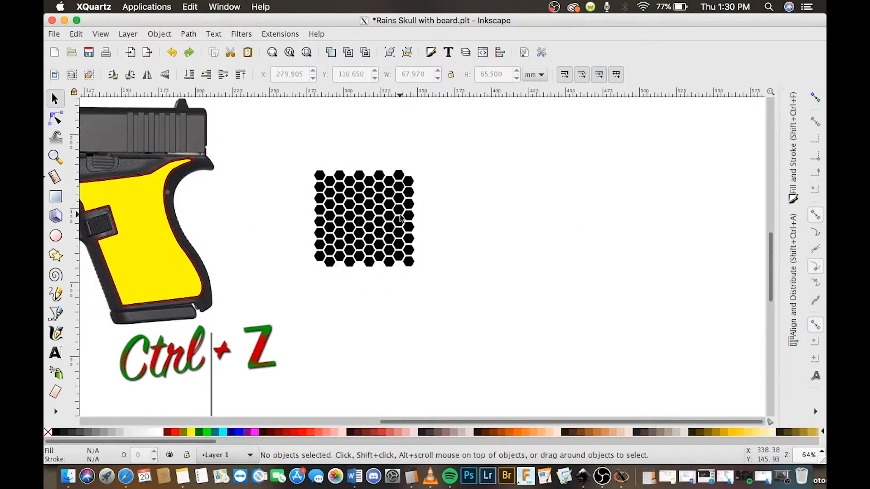
pyautogui.hotkey('ctrl', 'z')
pyautogui.hotkey('ctrl', 'z')
pyautogui.hotkey('ctrl', 'z')
pyautogui.hotkey('ctrl', 'z')
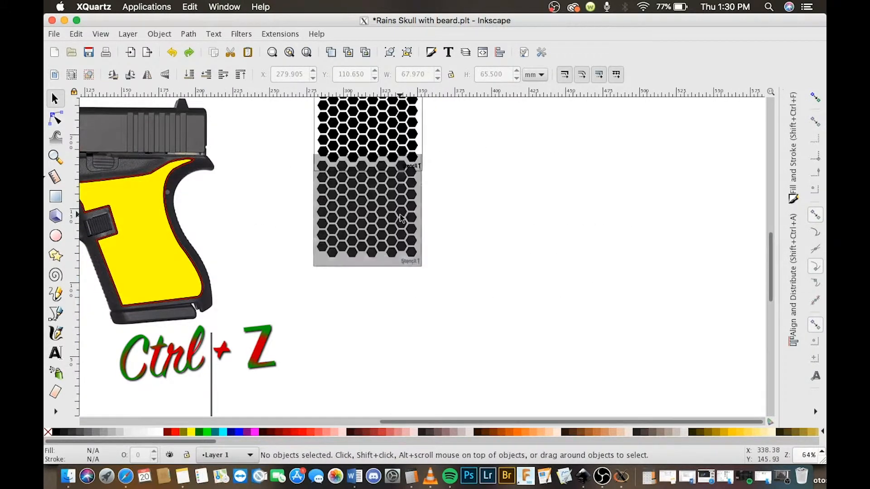
pyautogui.click(380, 213)
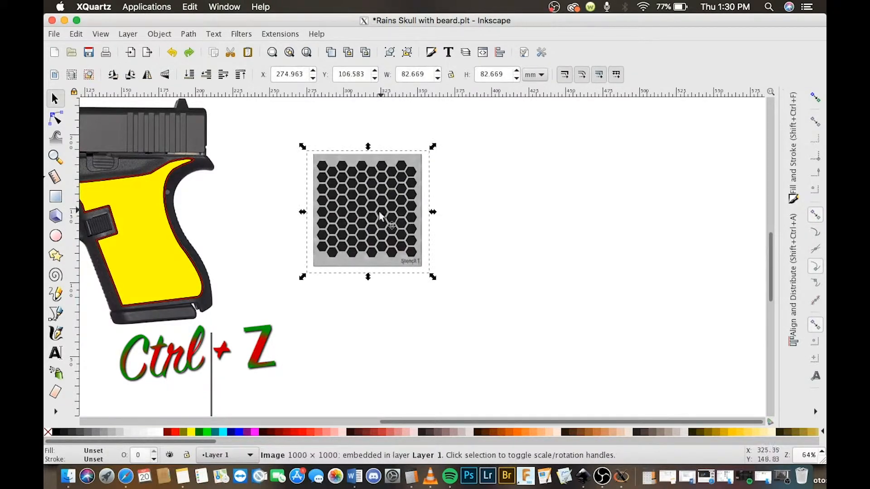
pyautogui.moveTo(364, 213); pyautogui.dragTo(371, 230)
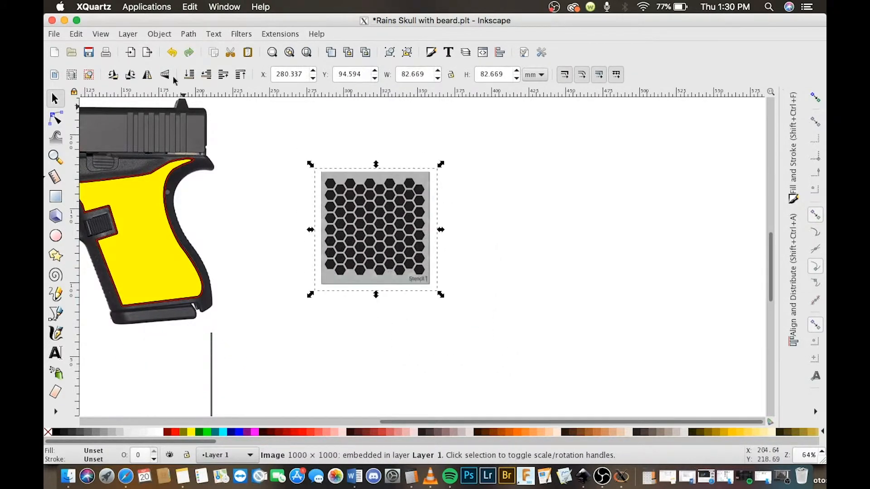
# Step: Trace the stencil bitmap as a single scan using brightness cutoff with a threshold of 0.340, and close the trace dialog
pyautogui.click(188, 34)
pyautogui.click(254, 82)
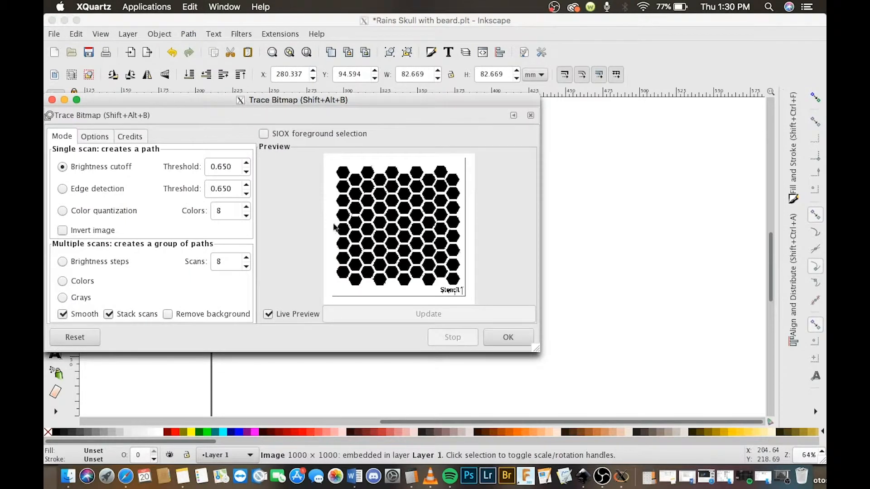
pyautogui.click(247, 171)
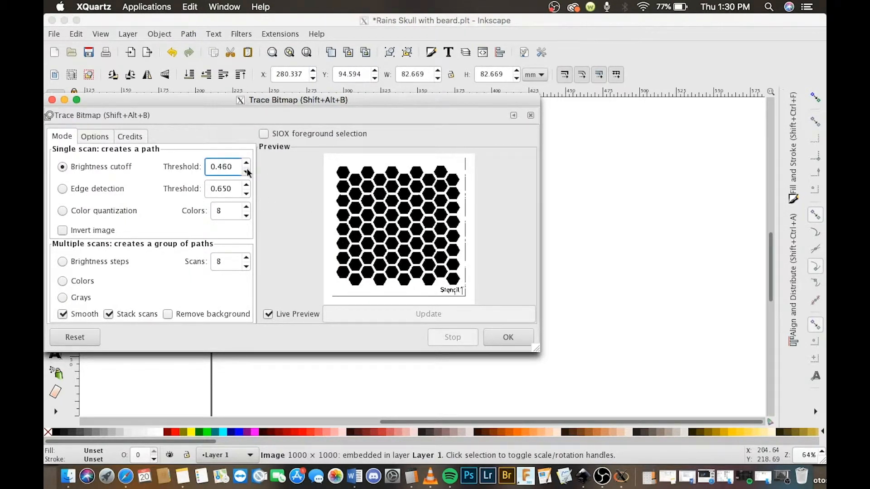
pyautogui.click(247, 170)
pyautogui.click(247, 170)
pyautogui.click(247, 170)
pyautogui.click(247, 171)
pyautogui.click(247, 170)
pyautogui.click(247, 170)
pyautogui.click(247, 170)
pyautogui.click(247, 171)
pyautogui.click(247, 170)
pyautogui.click(247, 170)
pyautogui.click(247, 170)
pyautogui.click(247, 171)
pyautogui.click(247, 170)
pyautogui.click(247, 170)
pyautogui.click(246, 170)
pyautogui.click(247, 170)
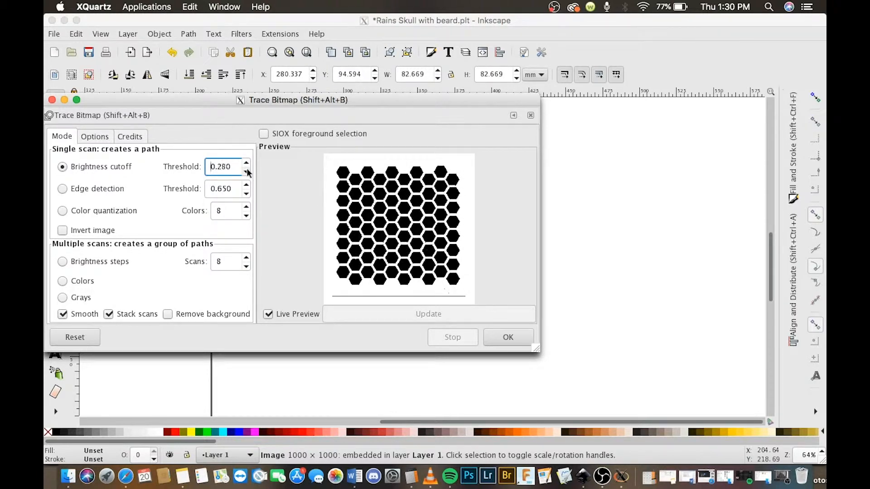
pyautogui.click(247, 171)
pyautogui.click(507, 338)
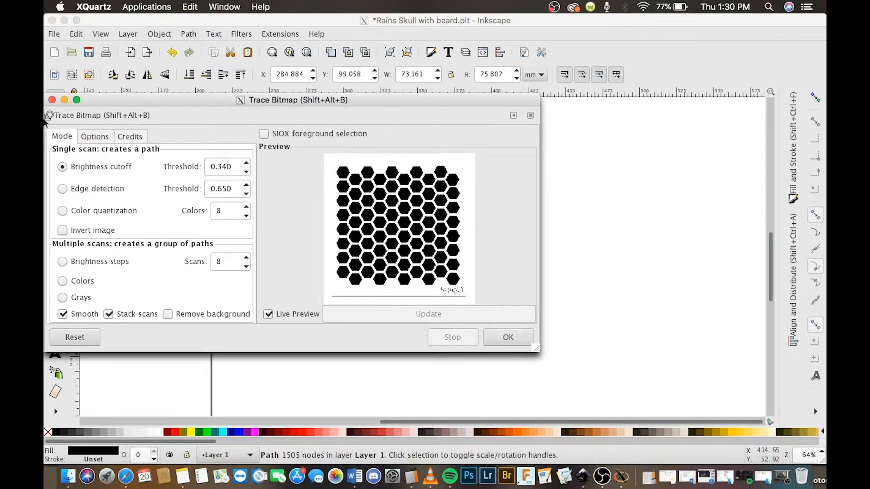
pyautogui.click(52, 99)
# Step: Move the new trace off the stencil image, delete the bitmap, and bring the trace closer to the pistol
pyautogui.moveTo(358, 256); pyautogui.dragTo(513, 256)
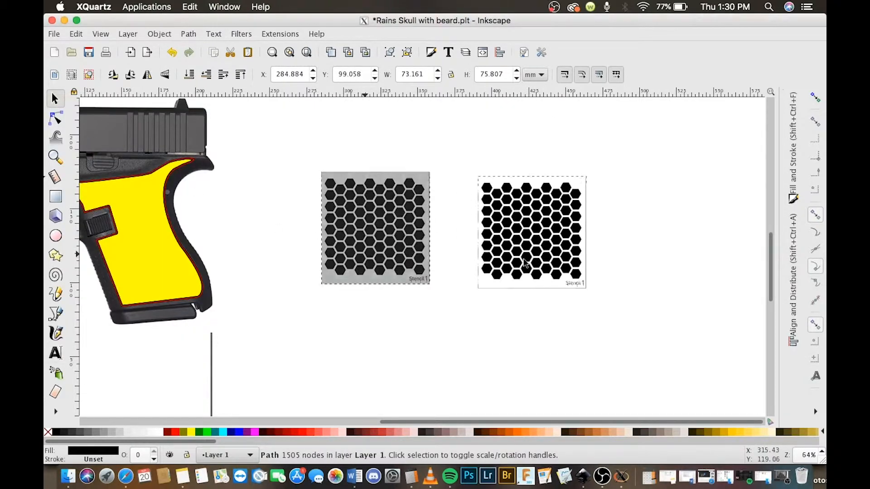
pyautogui.scroll(6, 513, 256)
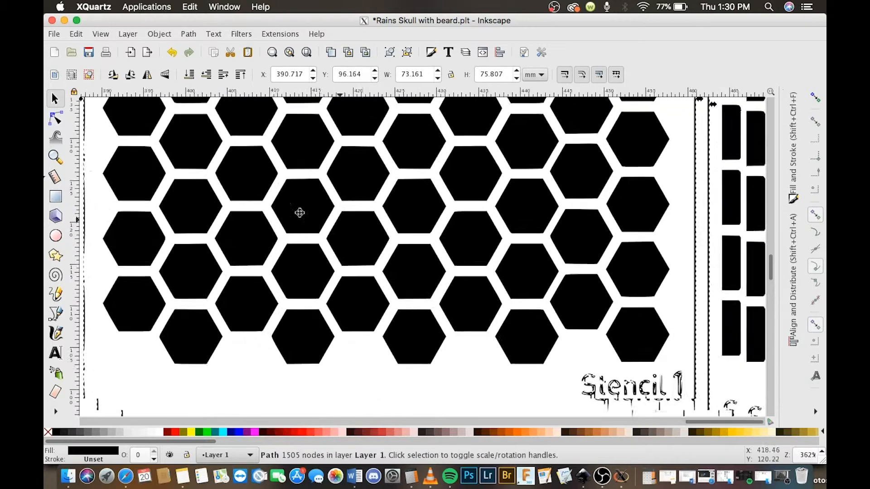
pyautogui.scroll(-4, 340, 282)
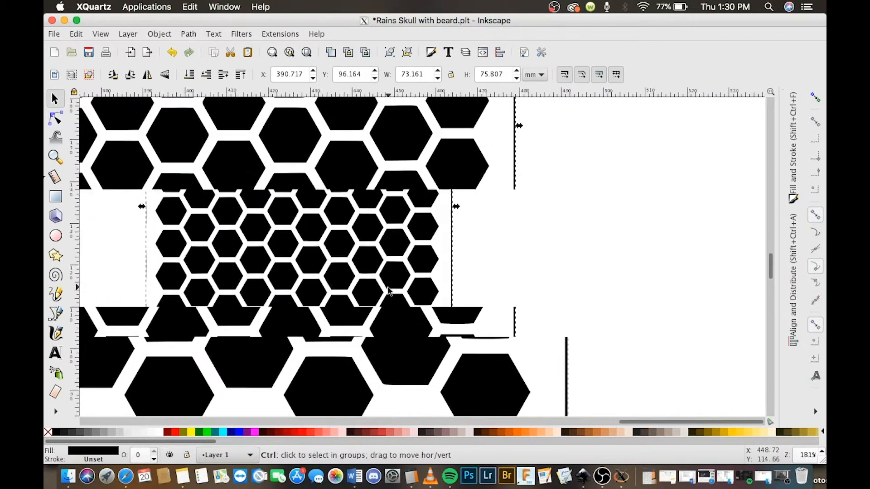
pyautogui.click(172, 234)
pyautogui.press('Delete')
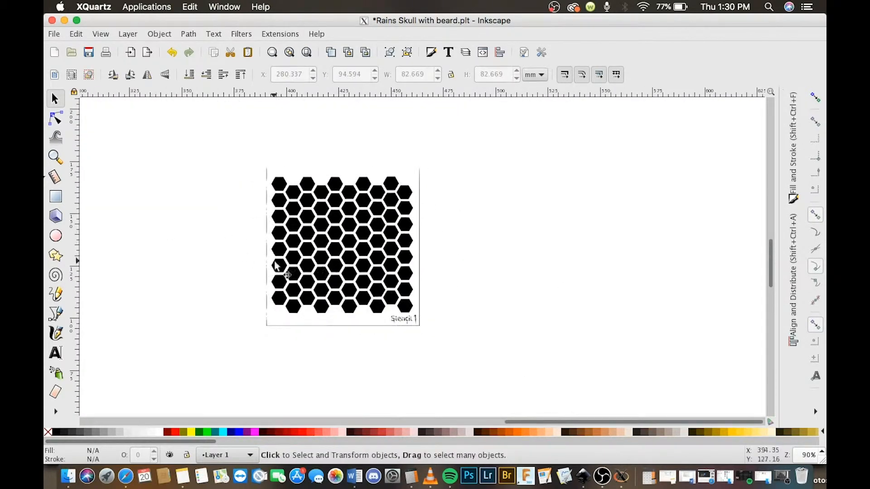
pyautogui.moveTo(296, 279)
pyautogui.mouseDown()
pyautogui.moveTo(508, 281)
pyautogui.moveTo(249, 287)
pyautogui.mouseUp()
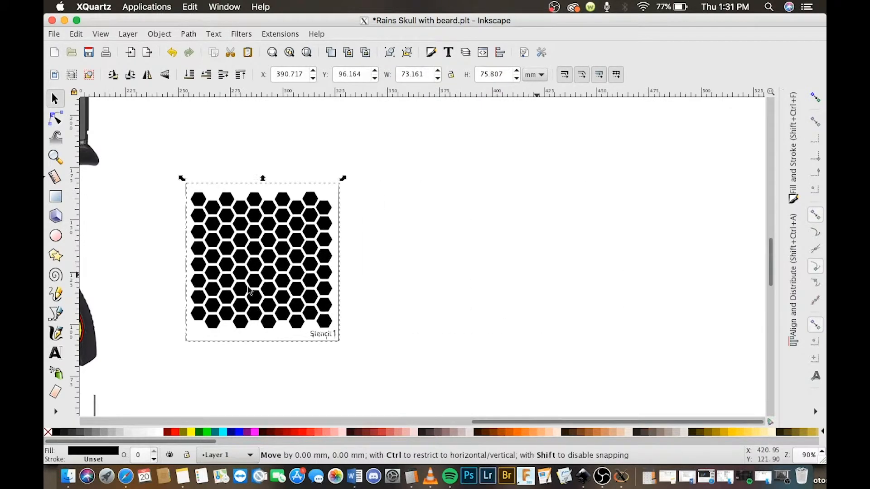
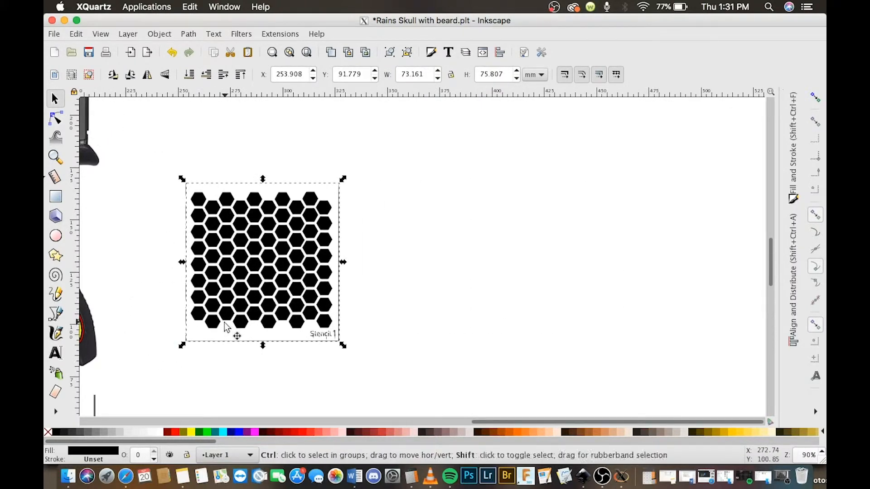
# Step: Break the new trace apart and delete the "Stencil 1" lettering below the hexagons
pyautogui.hotkey('ctrl', 'shift', 'k')
pyautogui.click(267, 358)
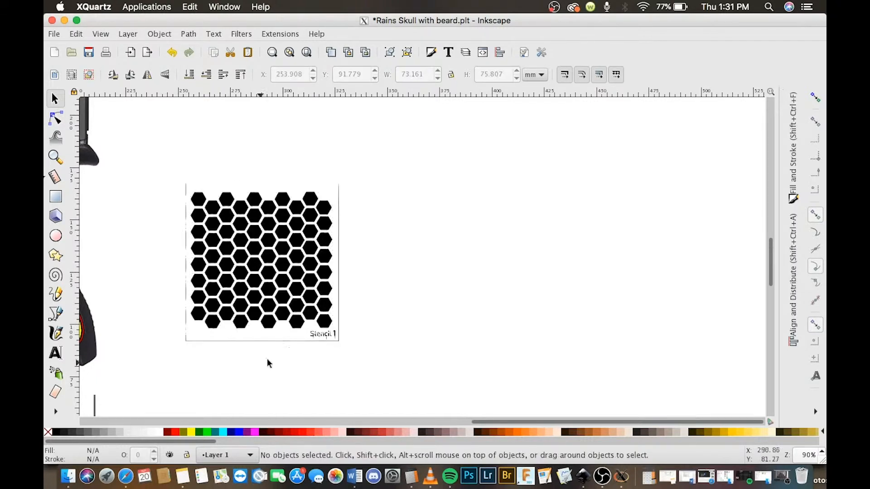
pyautogui.click(297, 343)
pyautogui.moveTo(354, 359); pyautogui.dragTo(292, 331)
pyautogui.press('Delete')
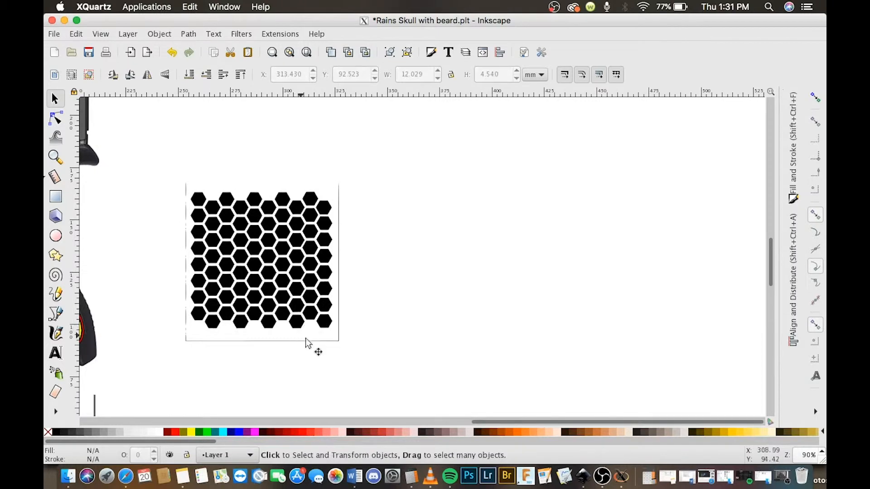
# Step: Delete the thin frame lines and the line fragments around the hexagons, keeping all the hexagons
pyautogui.click(325, 346)
pyautogui.press('Delete')
pyautogui.moveTo(138, 171); pyautogui.dragTo(219, 390)
pyautogui.click(172, 334)
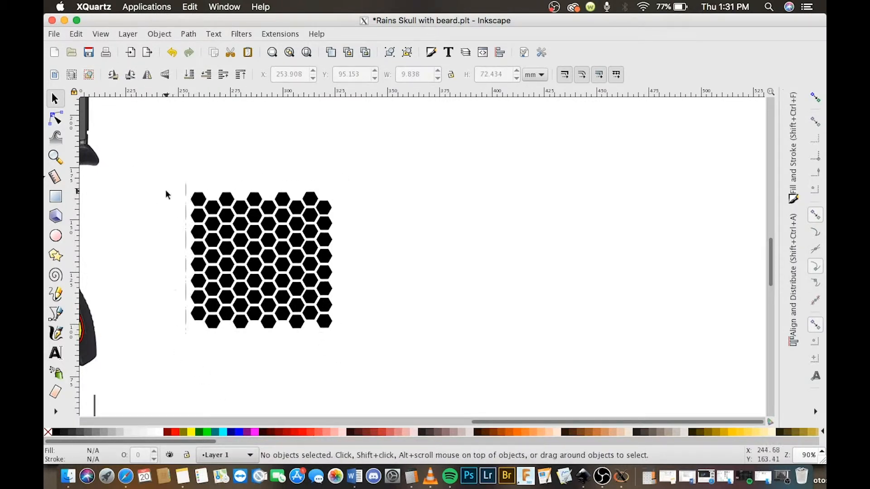
pyautogui.moveTo(161, 183); pyautogui.dragTo(190, 365)
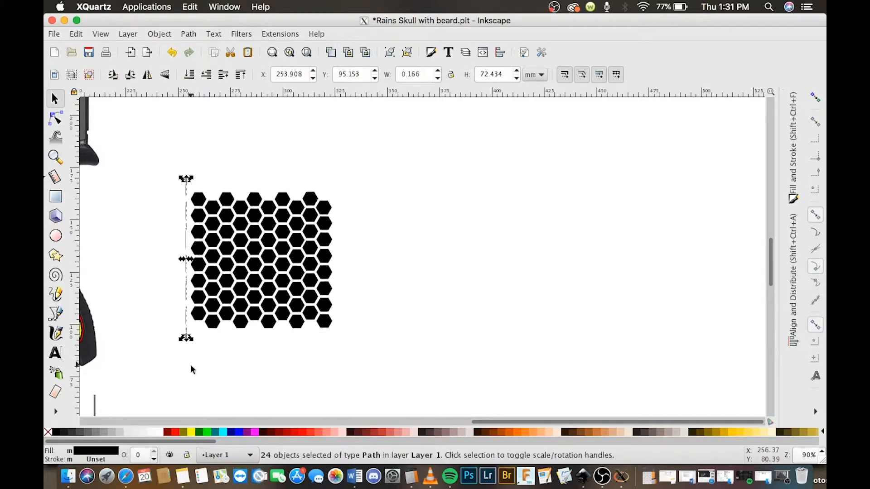
pyautogui.press('Delete')
# Step: Combine all the cleaned hexagons into one path, duplicate it, and place the copy just beyond the original's right edge
pyautogui.moveTo(415, 450); pyautogui.dragTo(442, 466)
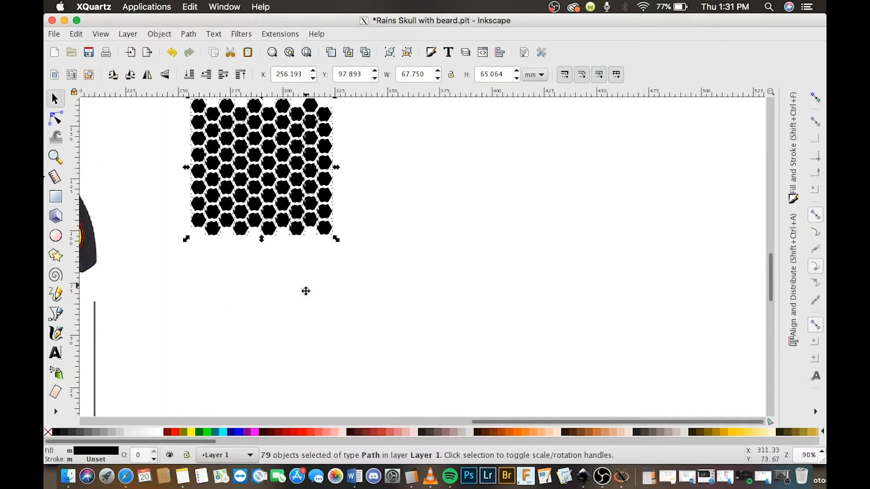
pyautogui.moveTo(305, 288); pyautogui.dragTo(337, 404)
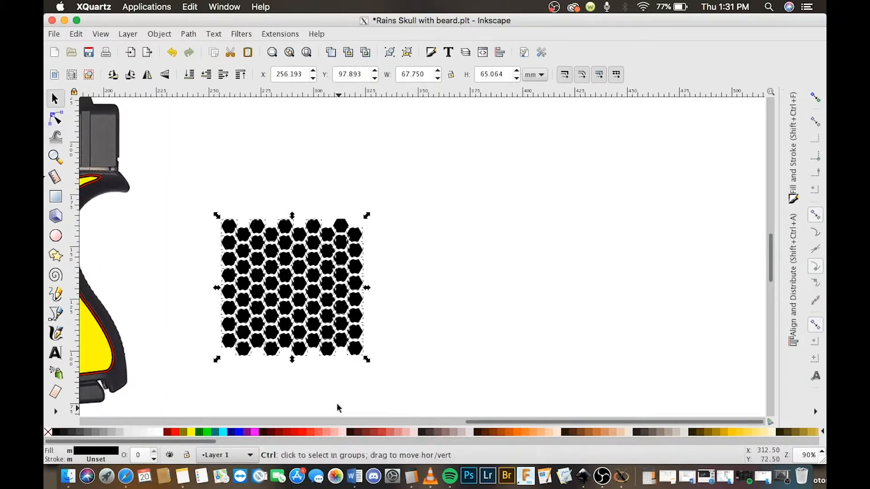
pyautogui.hotkey('ctrl', 'k')
pyautogui.scroll(-1, 303, 286)
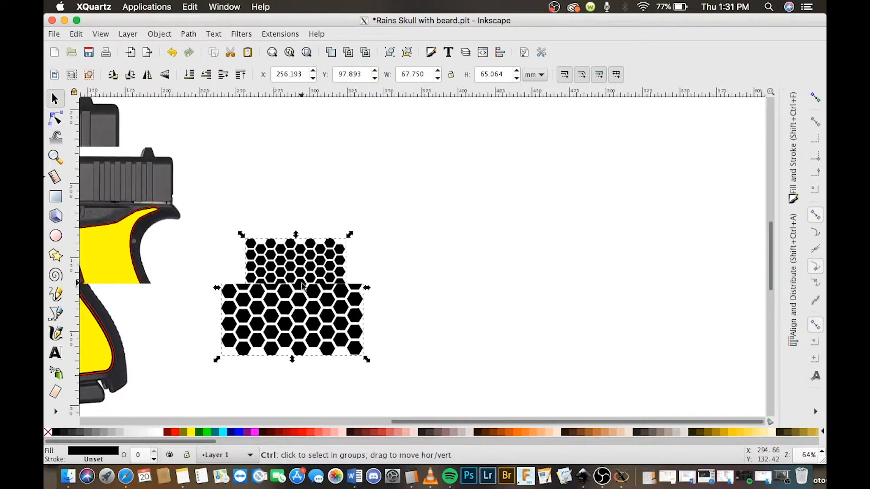
pyautogui.hotkey('ctrl', 'd')
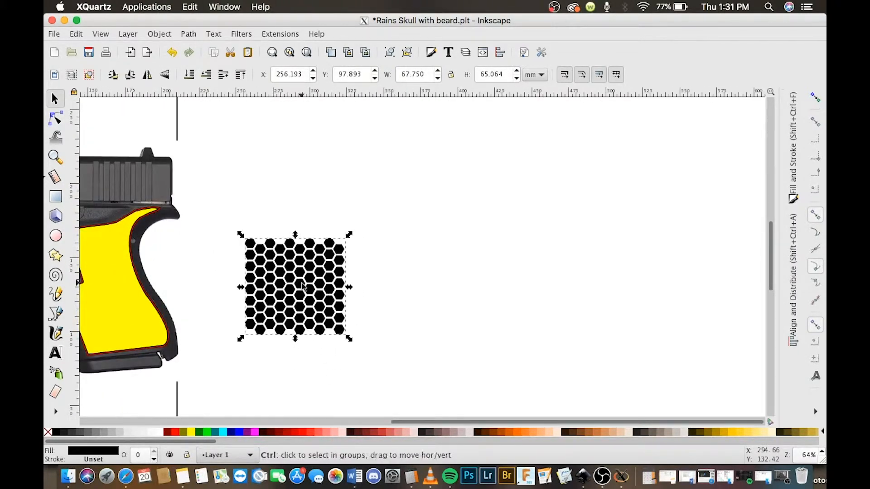
pyautogui.moveTo(324, 296); pyautogui.dragTo(441, 284)
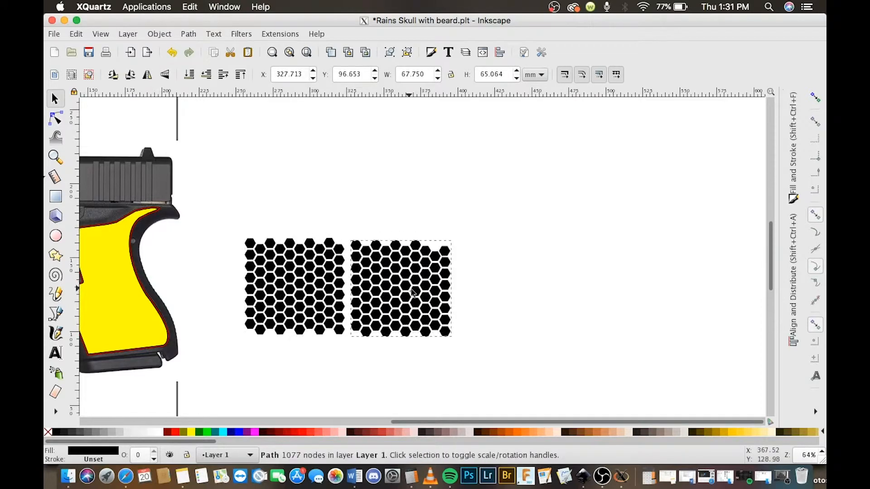
# Step: Move the duplicate until its left column interlocks with the original's right column, aligning the rows and matching the gaps
pyautogui.scroll(2, 351, 308)
pyautogui.scroll(2, 351, 308)
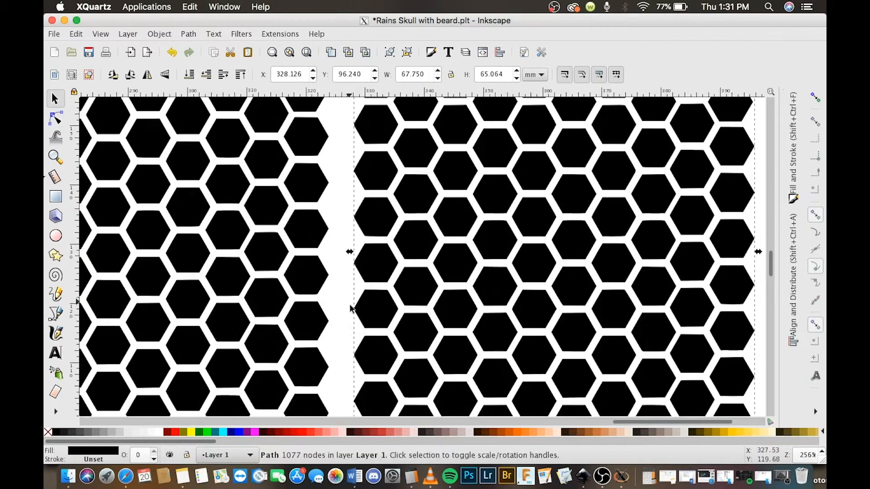
pyautogui.scroll(-1, 355, 208)
pyautogui.moveTo(342, 224); pyautogui.dragTo(335, 205)
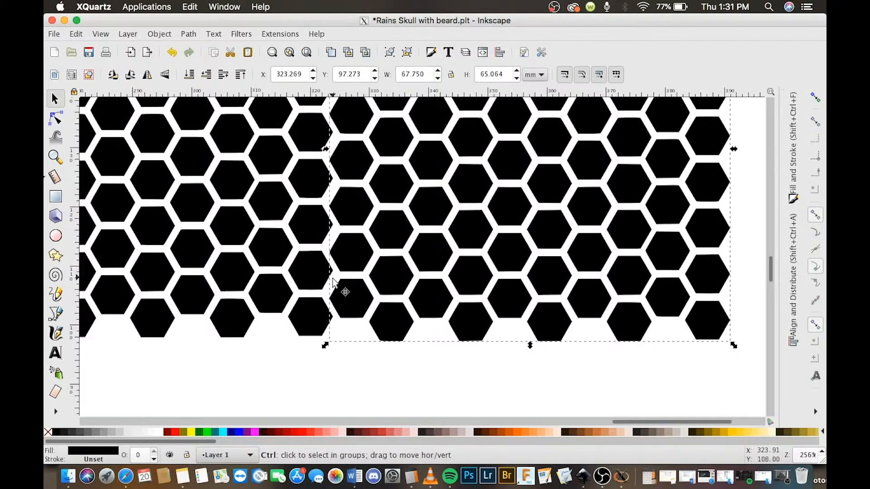
pyautogui.scroll(2, 332, 279)
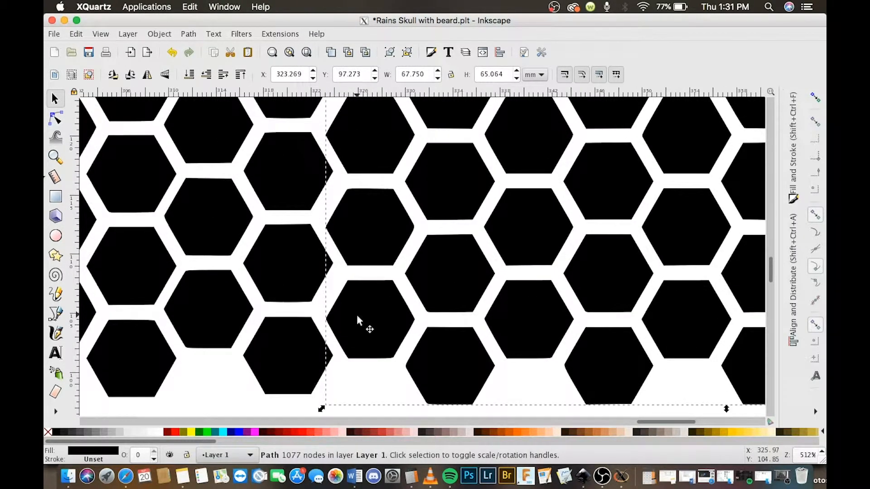
pyautogui.moveTo(358, 316); pyautogui.dragTo(356, 307)
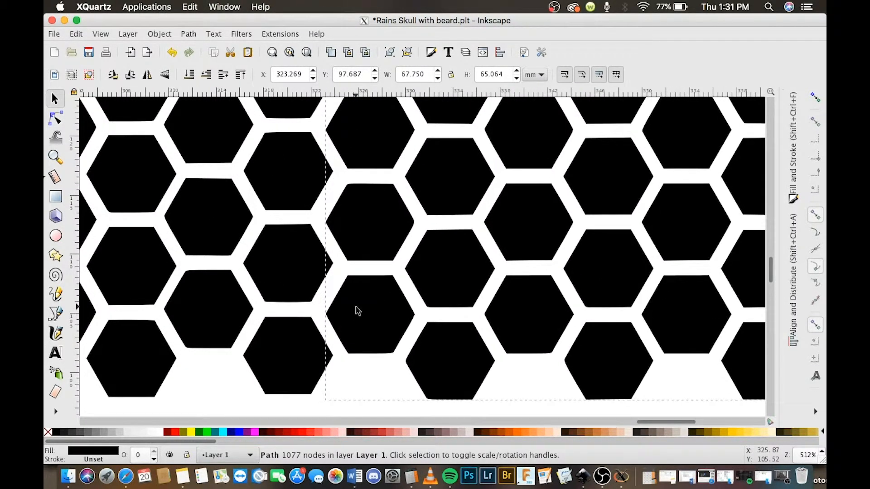
pyautogui.scroll(-4, 355, 297)
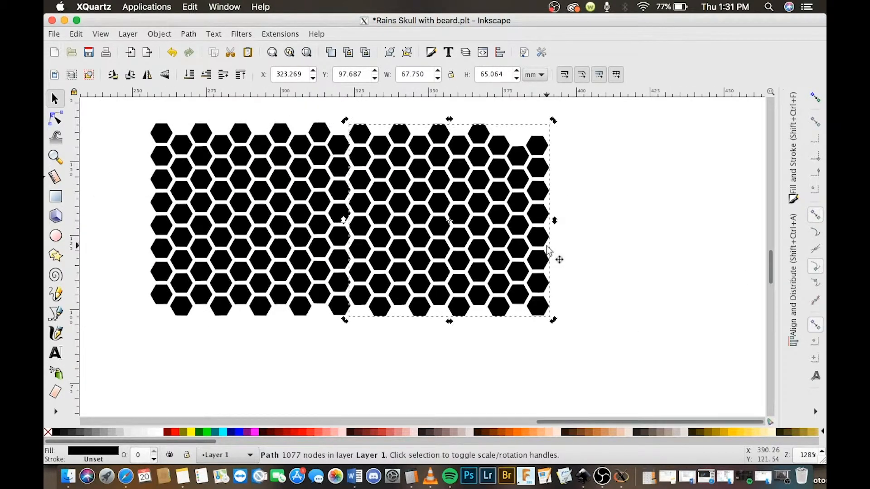
pyautogui.click(650, 241)
pyautogui.scroll(-2, 435, 279)
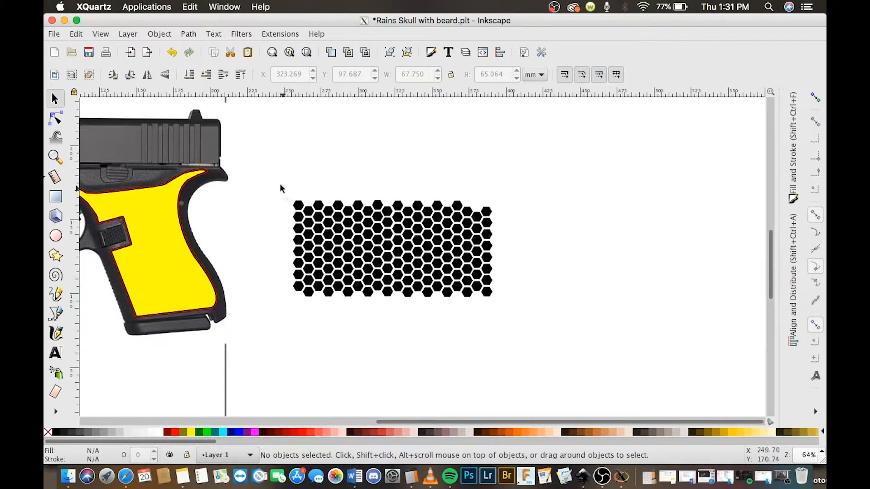
# Step: Combine the two interlocked hexagon blocks into one path, duplicate it, and place the copy directly above the original
pyautogui.moveTo(272, 181); pyautogui.dragTo(512, 342)
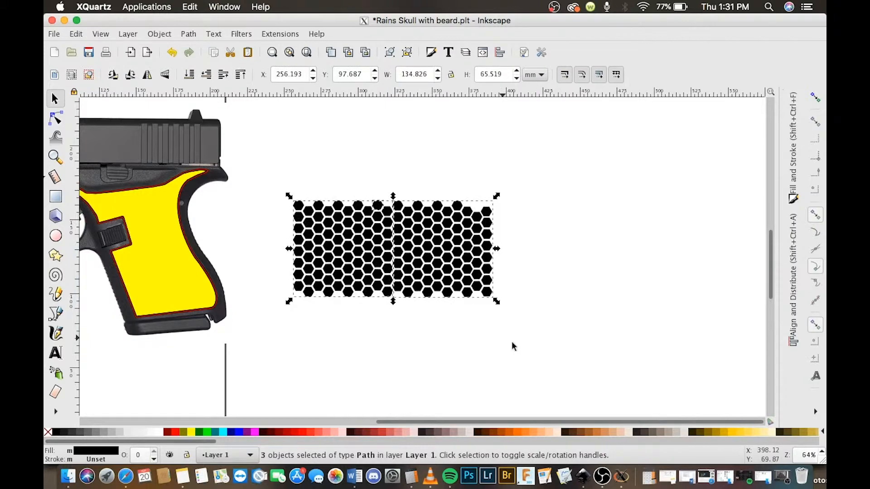
pyautogui.hotkey('ctrl', 'k')
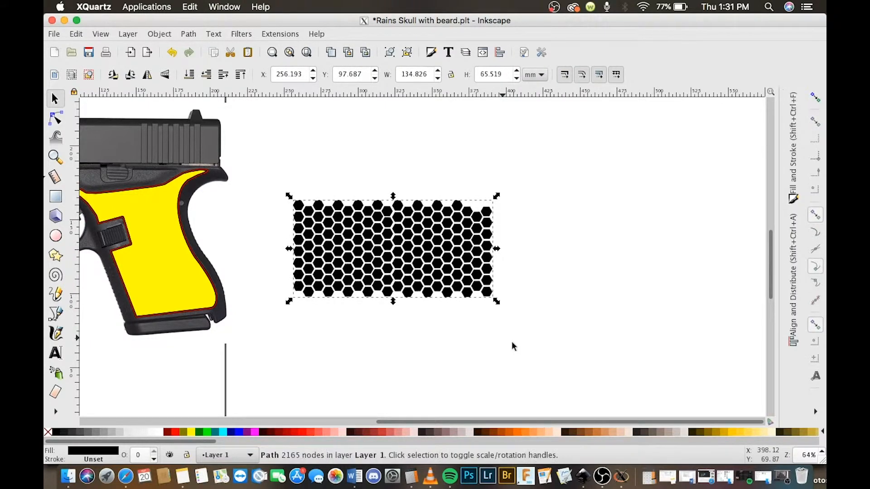
pyautogui.hotkey('ctrl', 'd')
pyautogui.moveTo(449, 267); pyautogui.dragTo(449, 171)
# Step: Move the upper copy until its lowest row interlocks with the original's top row, aligning the columns and matching the gaps
pyautogui.scroll(5, 319, 208)
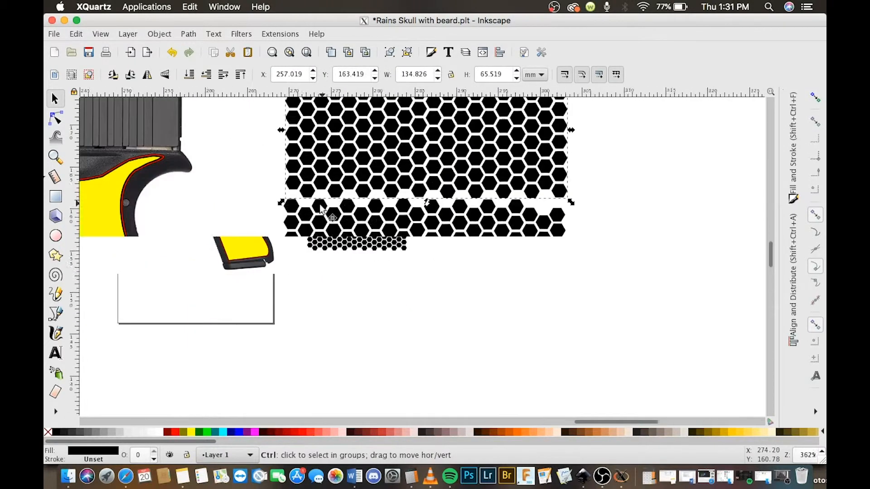
pyautogui.scroll(6, 320, 206)
pyautogui.scroll(-4, 315, 202)
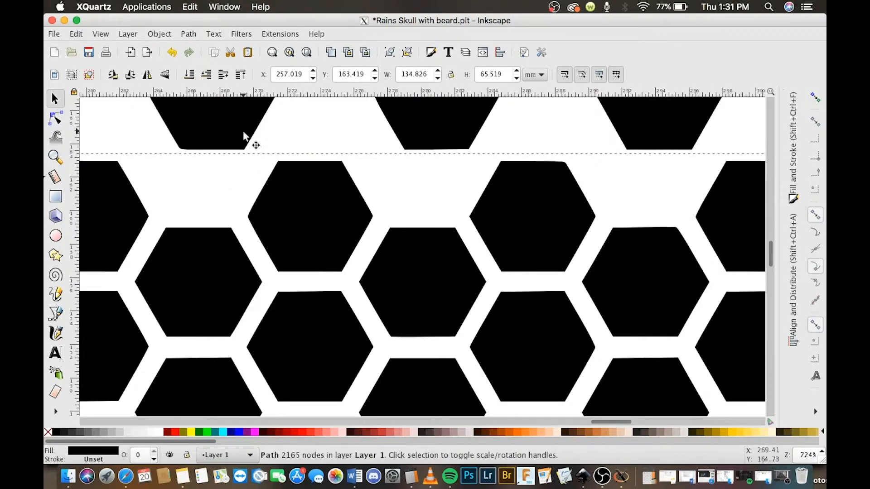
pyautogui.moveTo(243, 136); pyautogui.dragTo(229, 191)
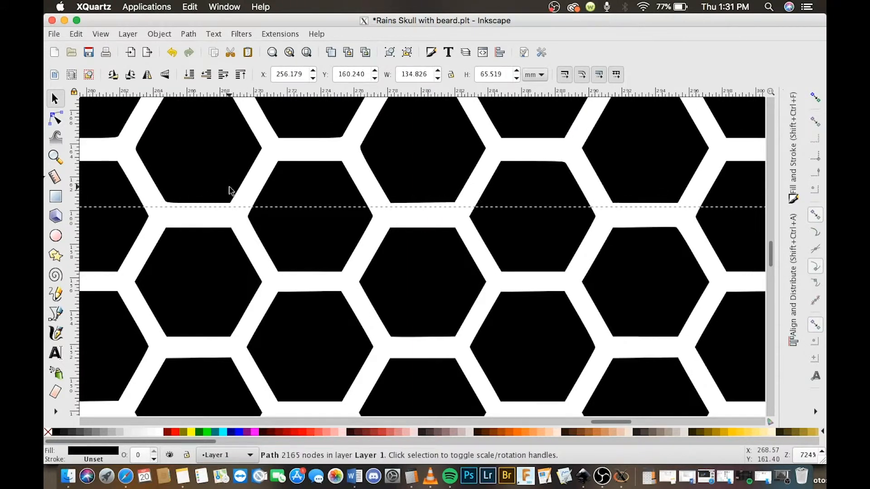
pyautogui.scroll(-2, 264, 206)
pyautogui.scroll(3, 264, 205)
pyautogui.scroll(-9, 265, 206)
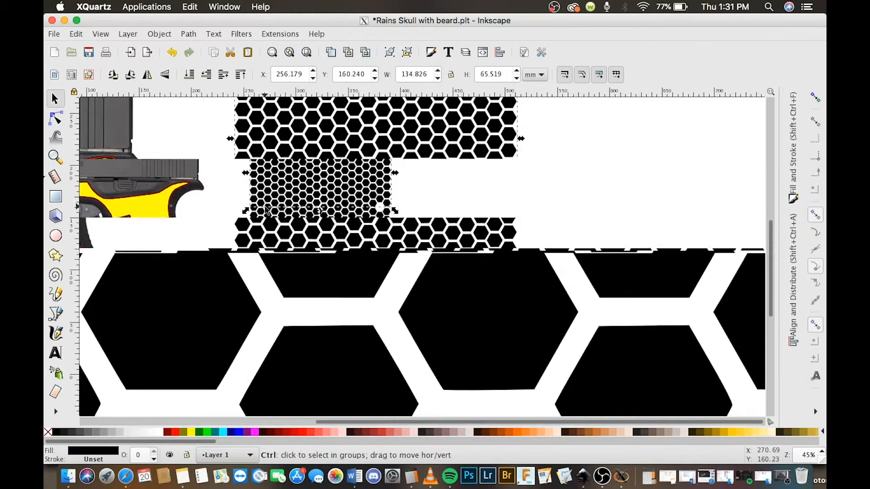
# Step: Break the upper block apart and fill the empty spot near the pattern's right edge with a copy of the neighbouring hexagon
pyautogui.click(403, 221)
pyautogui.scroll(2, 403, 222)
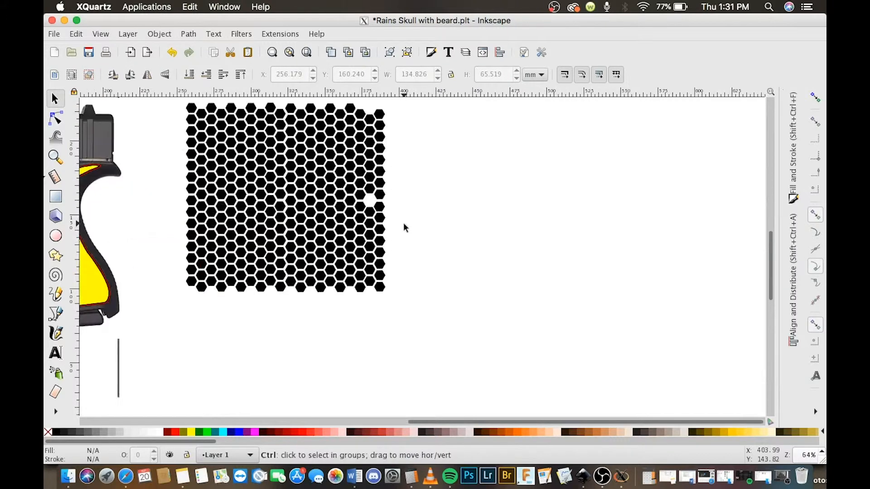
pyautogui.scroll(3, 361, 187)
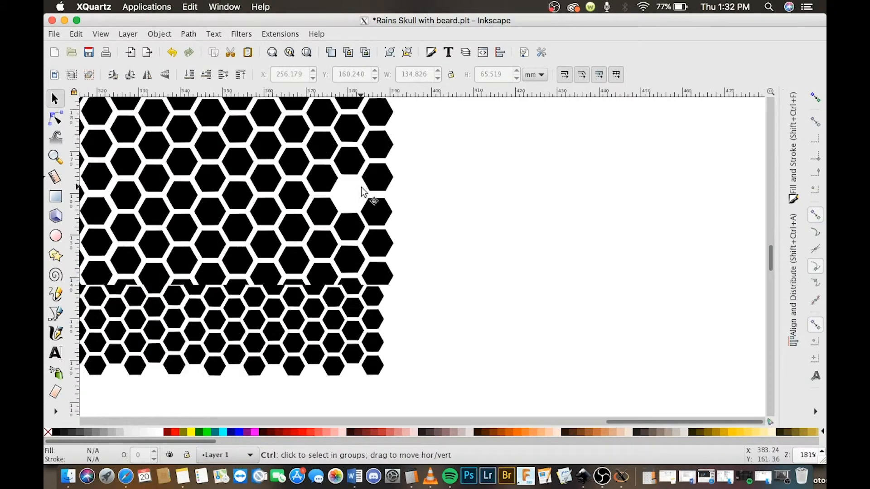
pyautogui.click(376, 186)
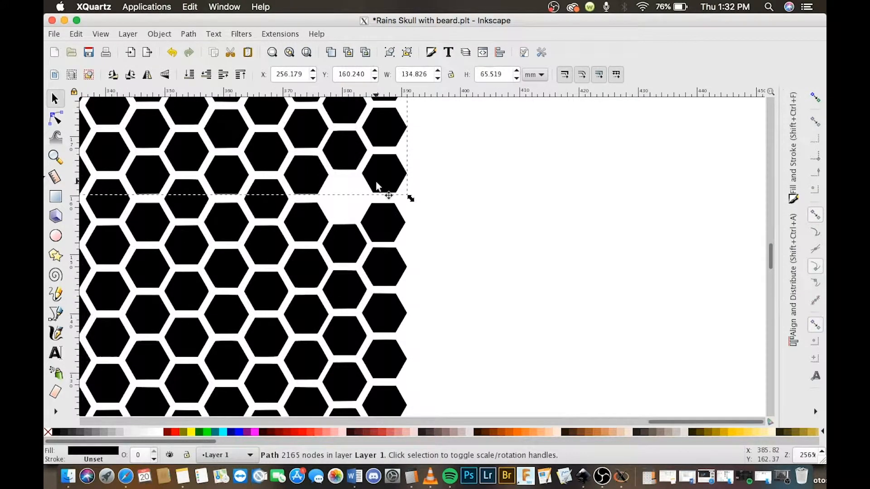
pyautogui.hotkey('shift', 'ctrl', 'k')
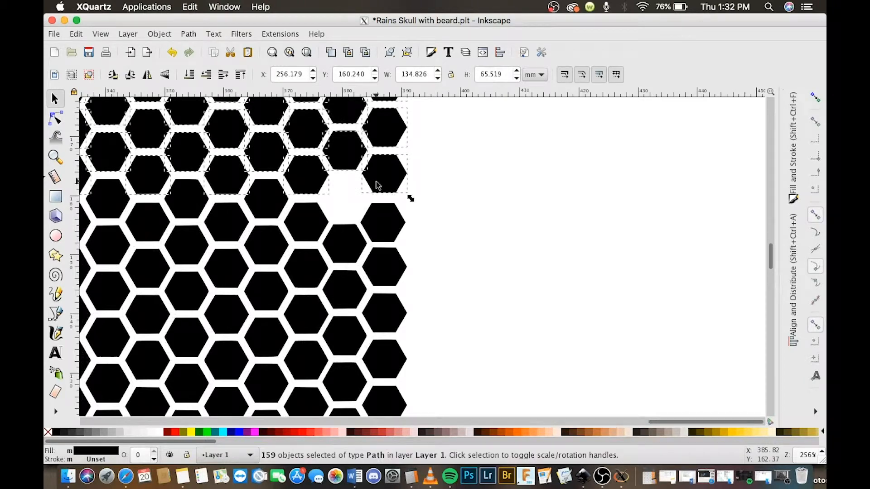
pyautogui.click(428, 205)
pyautogui.click(395, 184)
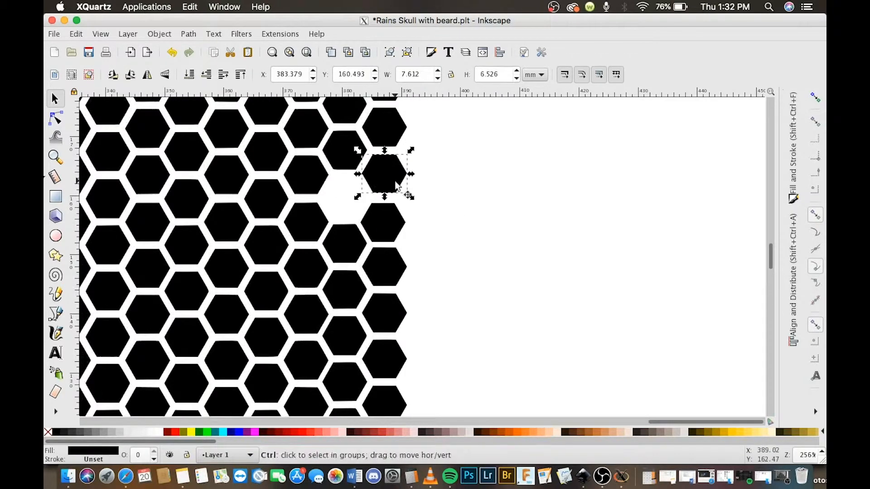
pyautogui.moveTo(395, 186); pyautogui.dragTo(352, 204)
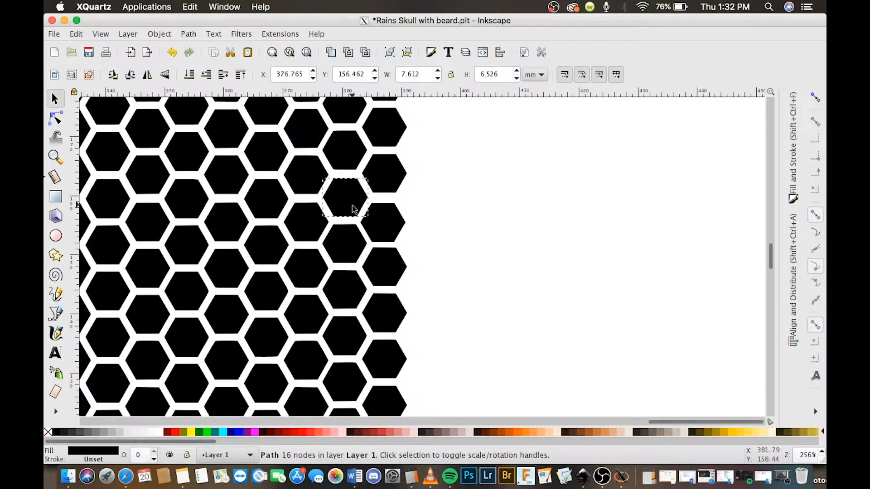
pyautogui.click(456, 200)
# Step: Combine all the hexagons of the enlarged pattern into a single path
pyautogui.scroll(-4, 435, 217)
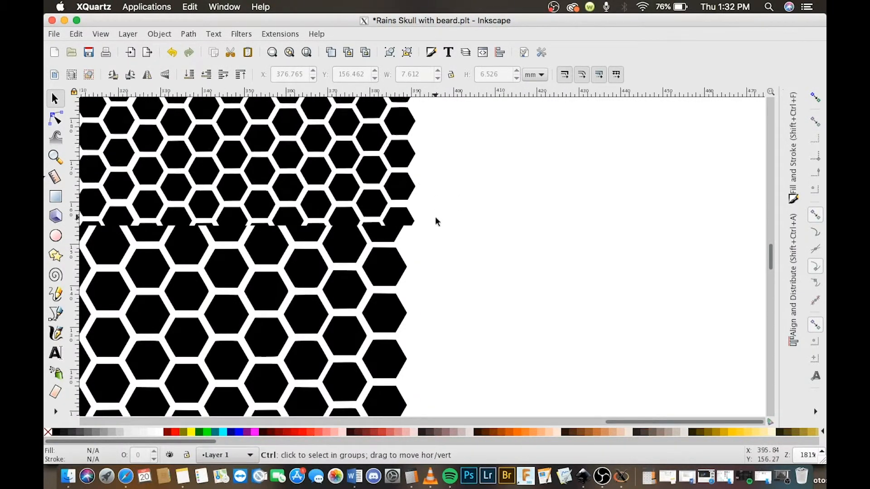
pyautogui.scroll(-2, 434, 216)
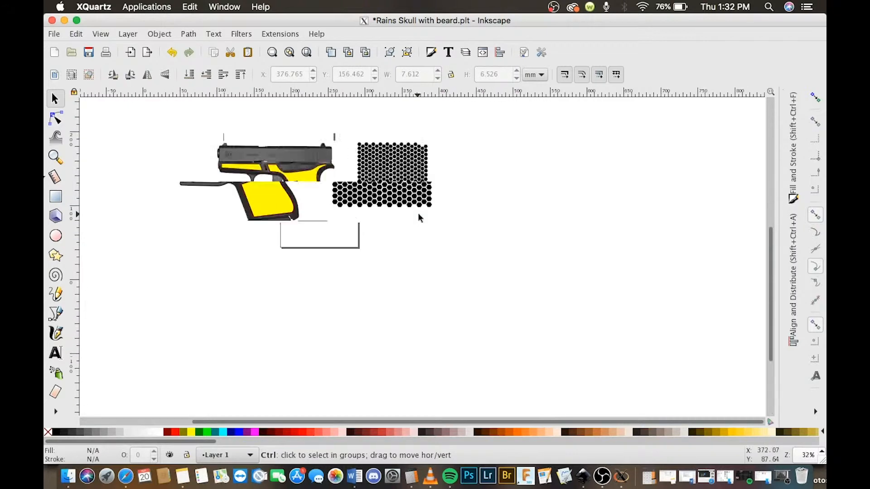
pyautogui.scroll(2, 428, 267)
pyautogui.moveTo(342, 170); pyautogui.dragTo(482, 323)
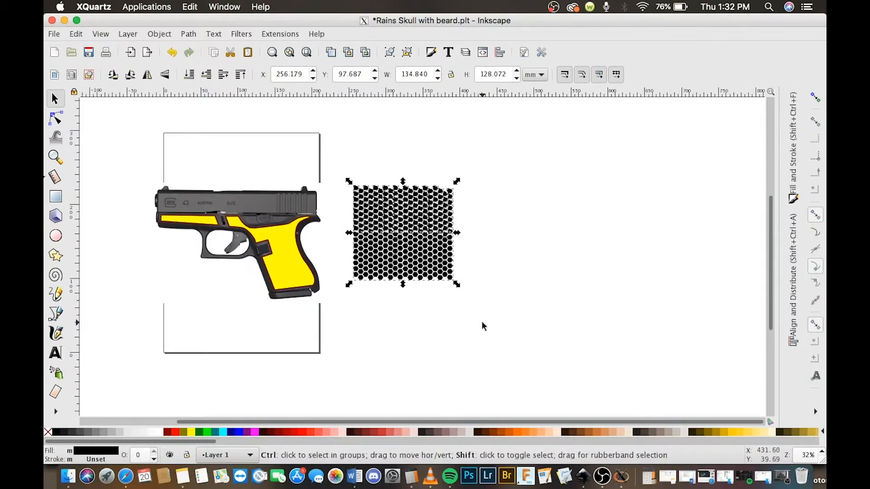
pyautogui.hotkey('shift', 'ctrl', 'c')
pyautogui.hotkey('ctrl', 'k')
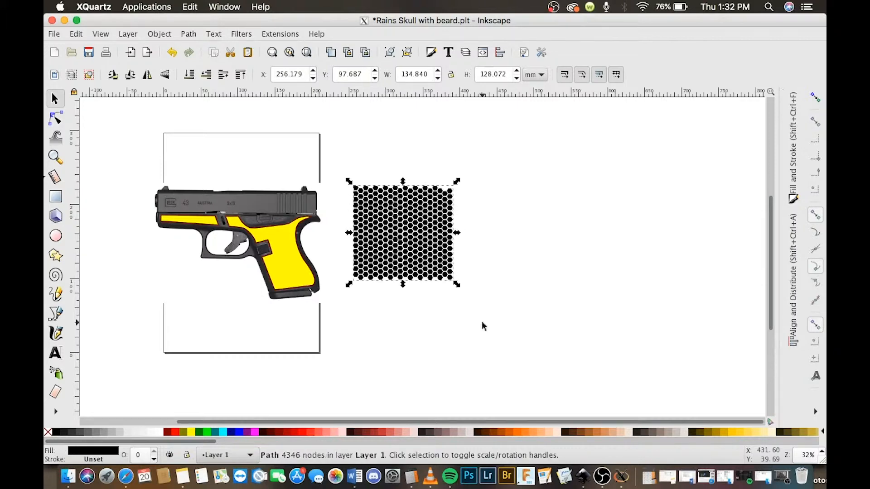
pyautogui.click(482, 321)
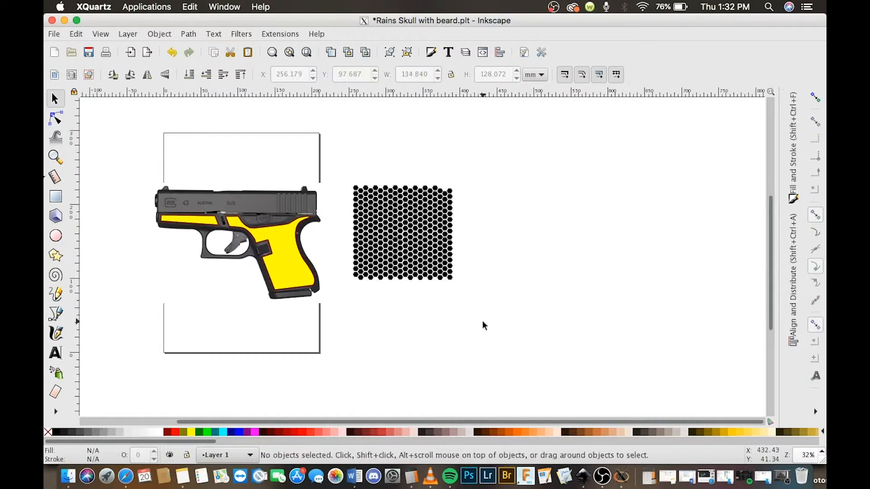
# Step: Move the hexagon pattern over the pistol's grip and scale it down about its centre to about 122.4 by 116.3 mm
pyautogui.scroll(1, 430, 265)
pyautogui.click(433, 258)
pyautogui.moveTo(445, 270); pyautogui.dragTo(282, 297)
pyautogui.hscroll(-5, 440, 281)
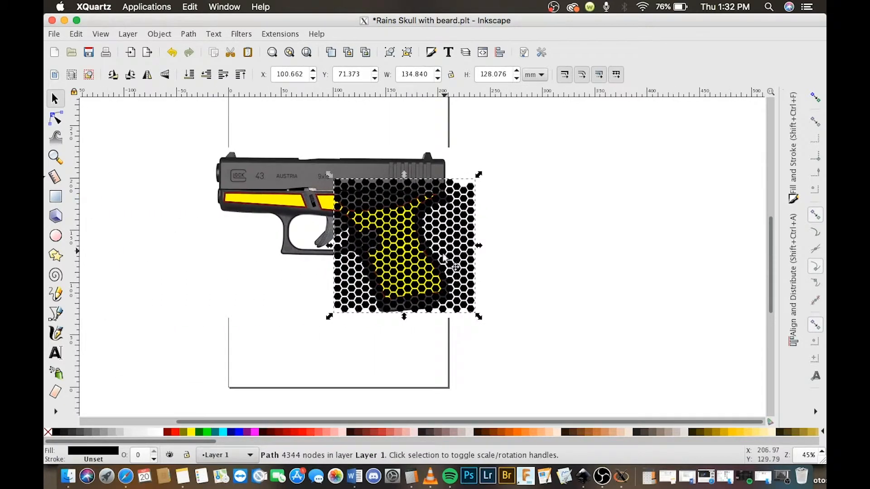
pyautogui.moveTo(446, 257); pyautogui.dragTo(420, 257)
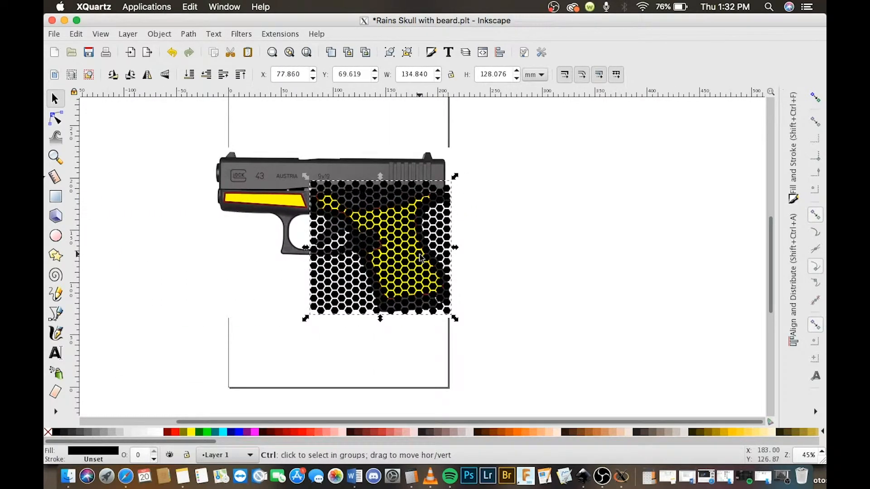
pyautogui.scroll(-1, 422, 257)
pyautogui.scroll(2, 422, 258)
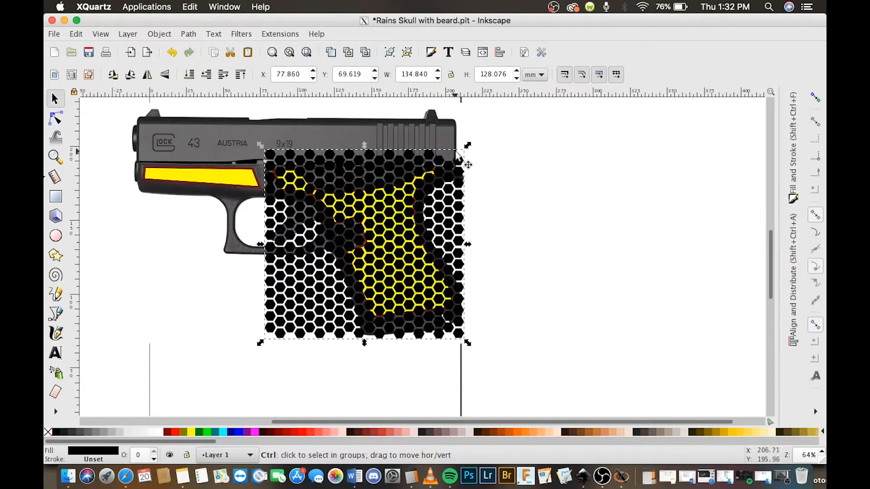
pyautogui.moveTo(464, 146)
pyautogui.mouseDown()
pyautogui.moveTo(443, 170)
pyautogui.moveTo(457, 151)
pyautogui.mouseUp()
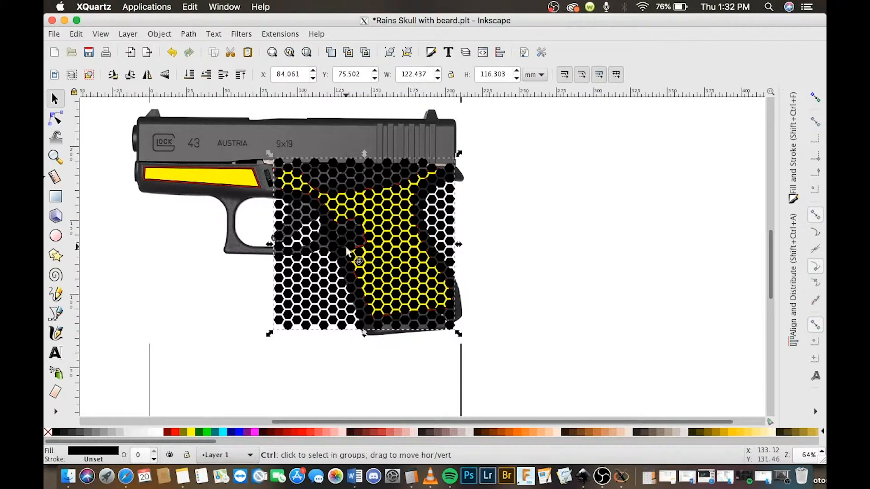
pyautogui.press('End')
pyautogui.click(387, 274)
pyautogui.press('Delete')
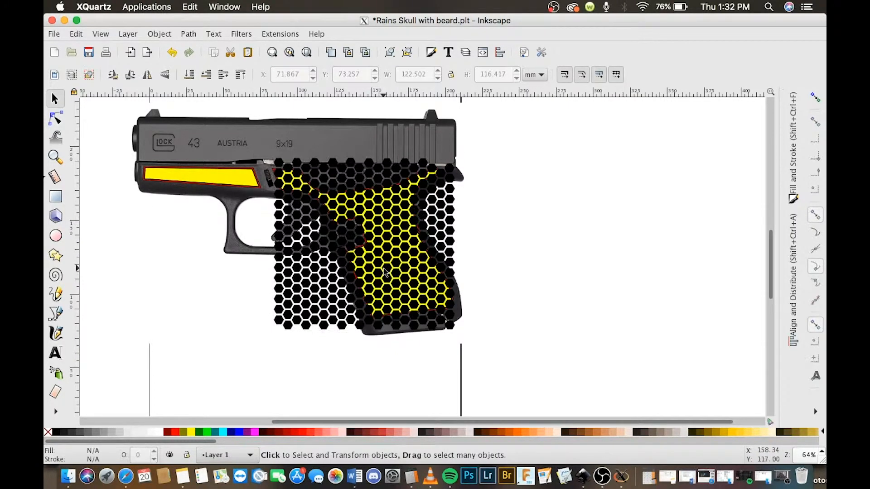
# Step: Duplicate the scaled pattern and slide the copy horizontally until its right column interlocks with the original's left column
pyautogui.click(386, 272)
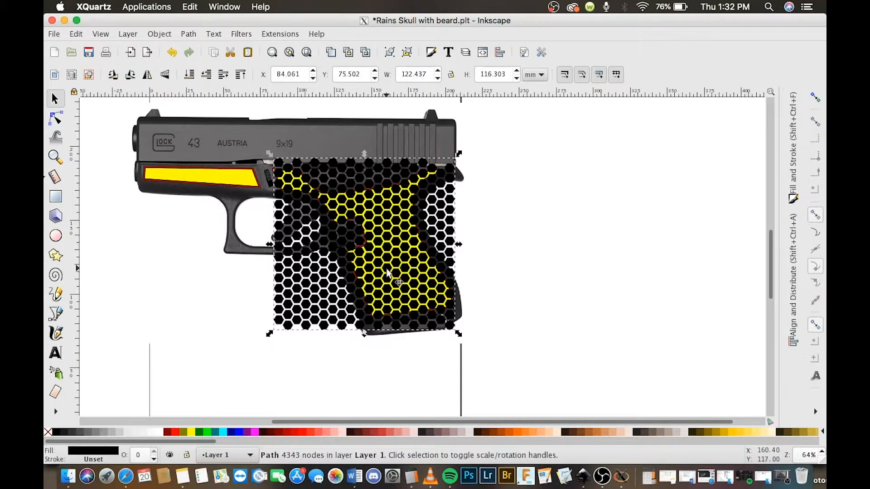
pyautogui.press('ctrl')
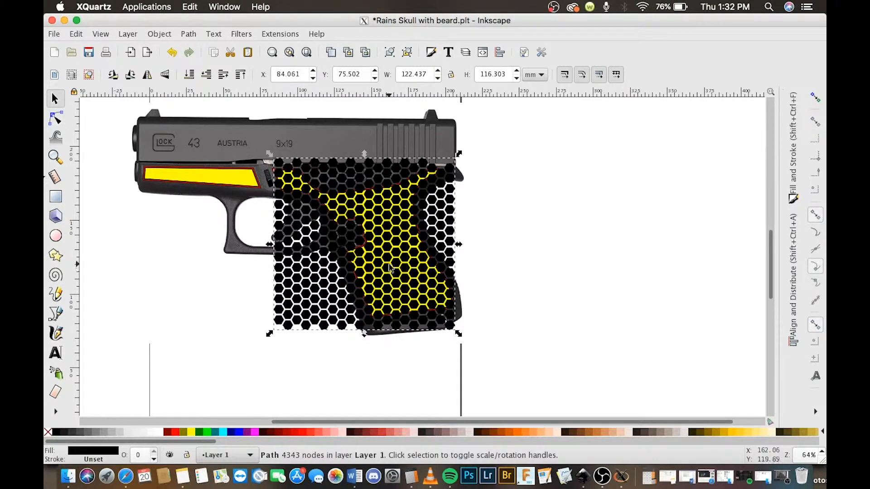
pyautogui.moveTo(389, 267); pyautogui.dragTo(191, 272)
pyautogui.press('ctrl')
pyautogui.scroll(5, 244, 252)
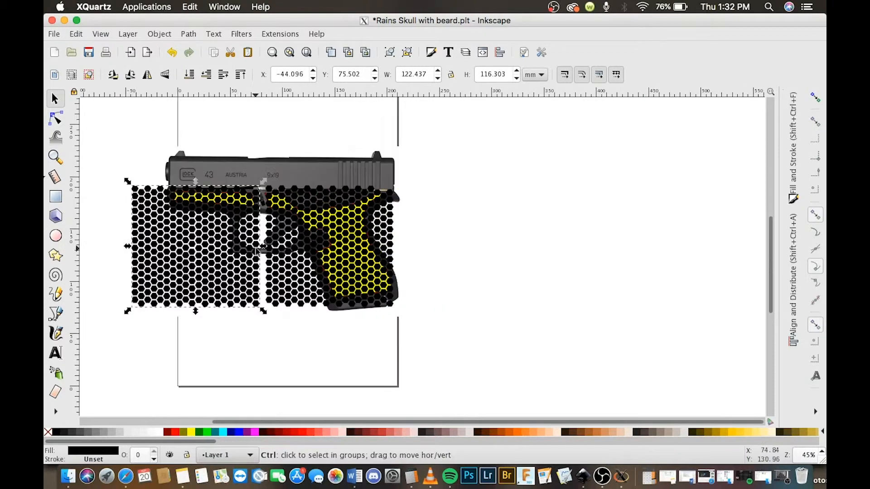
pyautogui.scroll(1, 256, 246)
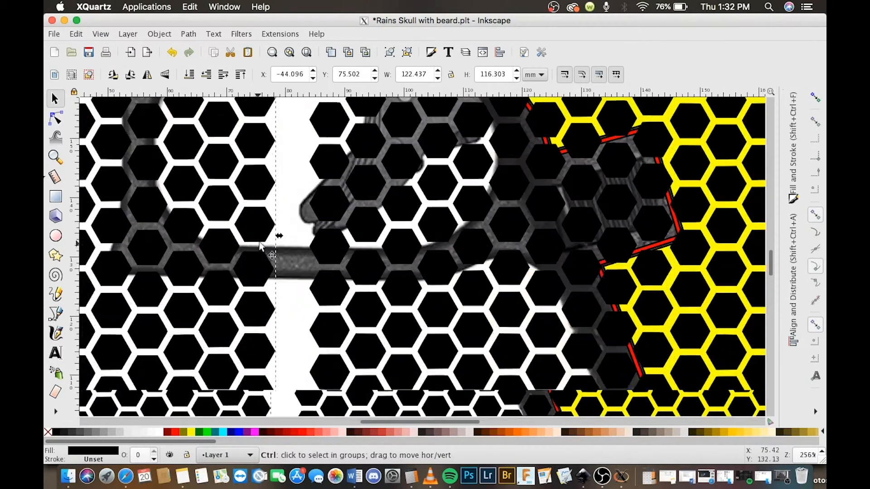
pyautogui.moveTo(265, 224); pyautogui.dragTo(306, 228)
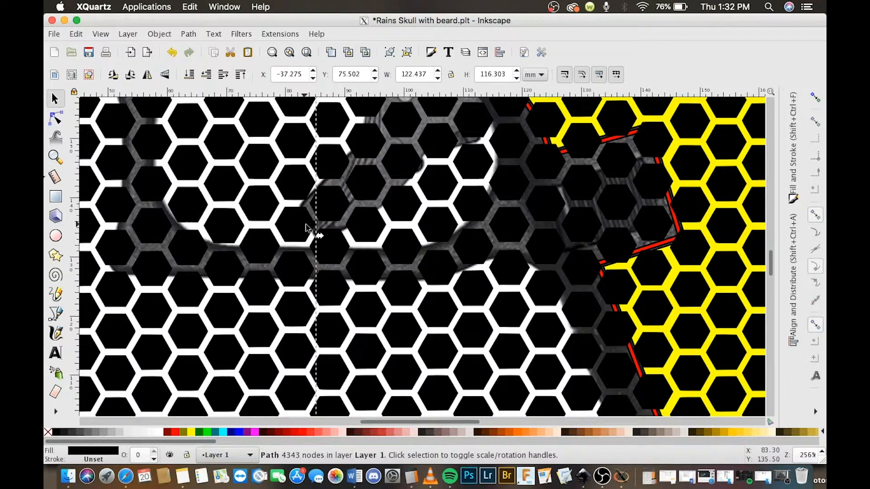
# Step: Combine the two patterns into one path and shift it slightly up and right to cover all the yellow grip and frame areas
pyautogui.hotkey('ctrl', 'a')
pyautogui.hotkey('ctrl', 'k')
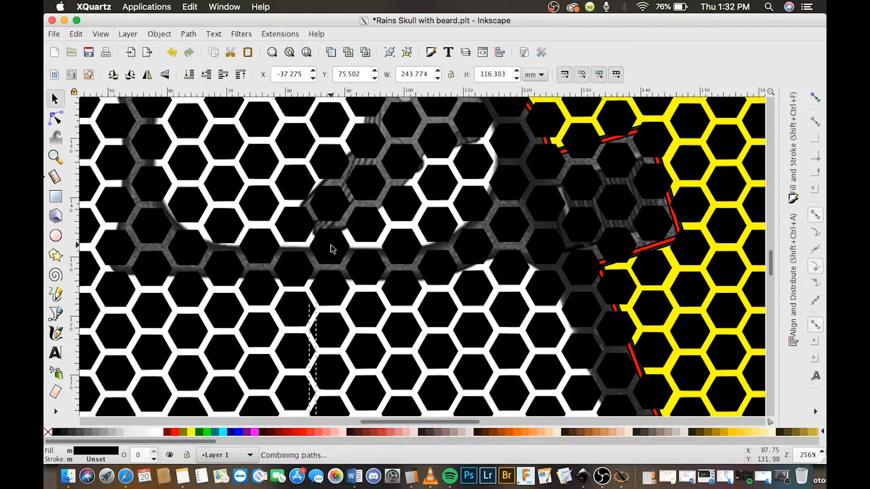
pyautogui.scroll(3, 333, 249)
pyautogui.scroll(-9, 336, 252)
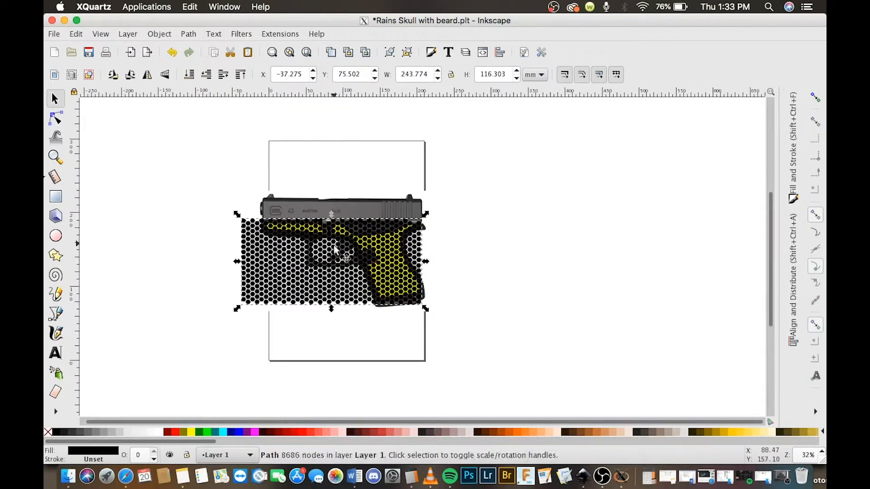
pyautogui.scroll(1, 339, 272)
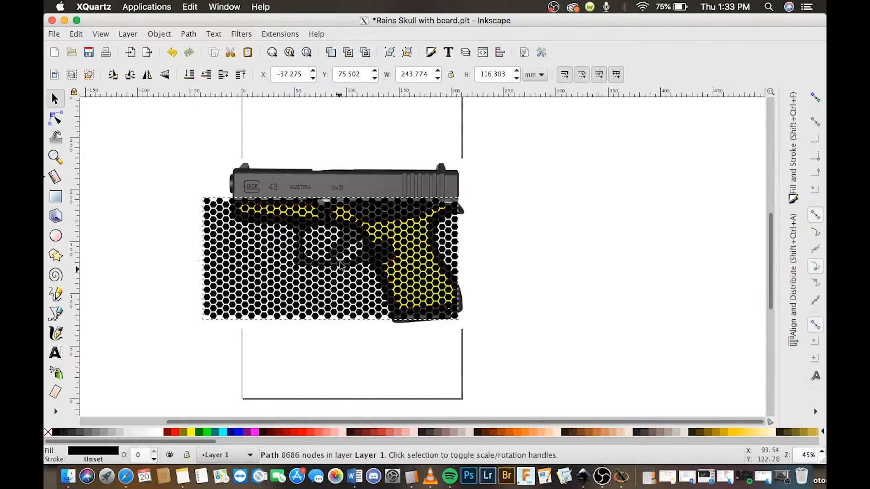
pyautogui.moveTo(340, 263); pyautogui.dragTo(344, 266)
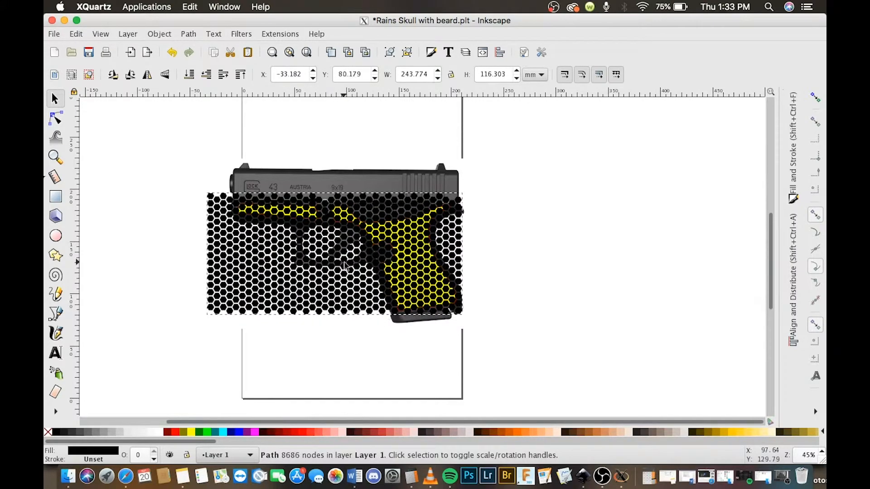
# Step: Try to subtract the hexagon pattern from the yellow grip and frame shapes with the Difference operation
pyautogui.click(207, 74)
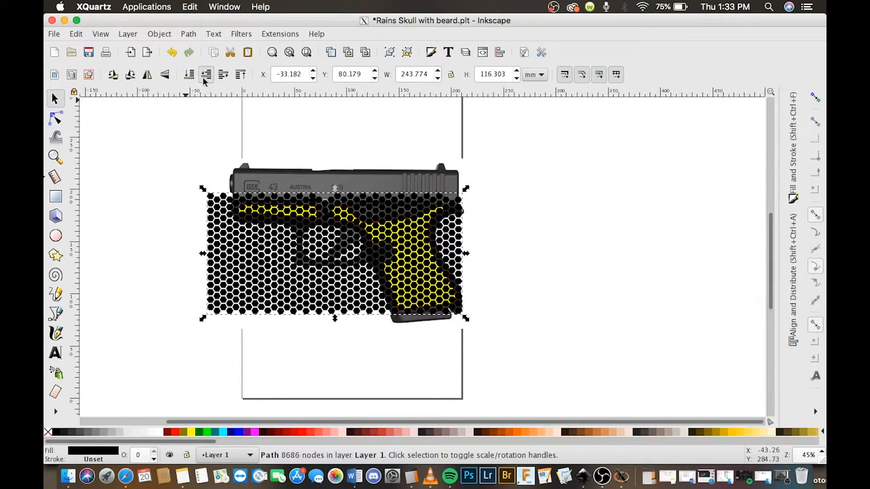
pyautogui.press('Escape')
pyautogui.click(405, 261)
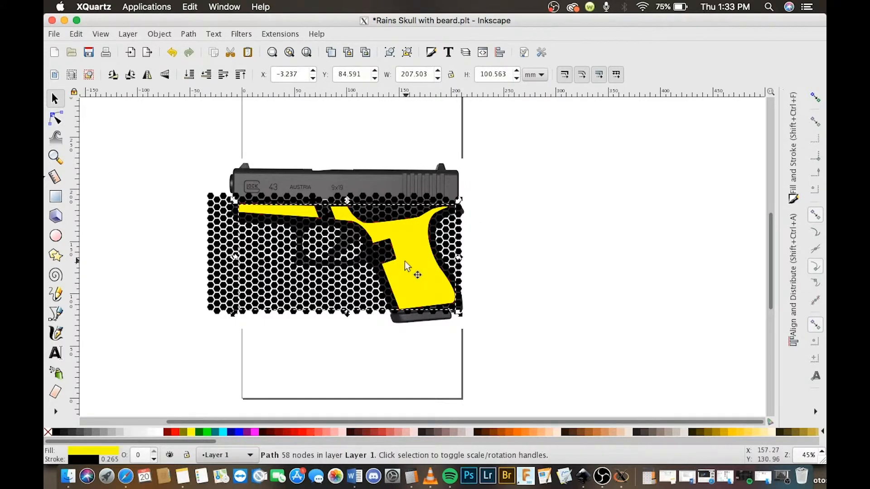
pyautogui.click(206, 75)
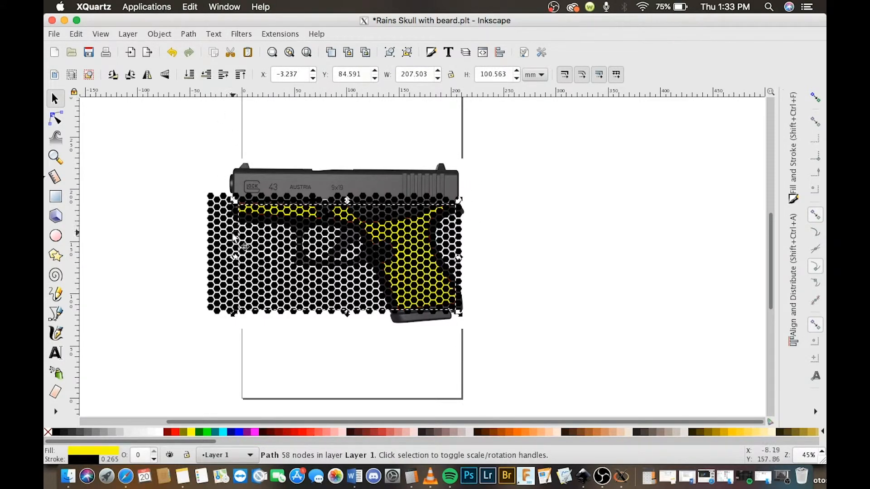
pyautogui.press('shift')
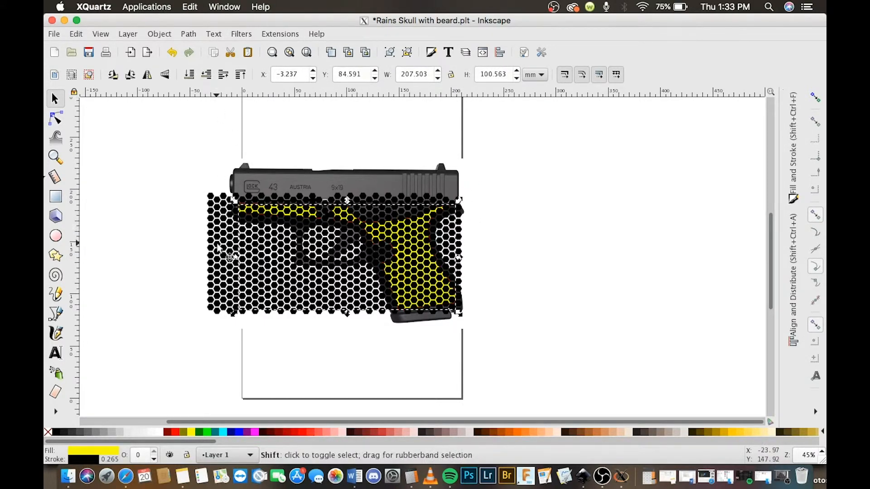
pyautogui.keyDown('shift'); pyautogui.click(219, 247); pyautogui.keyUp('shift')
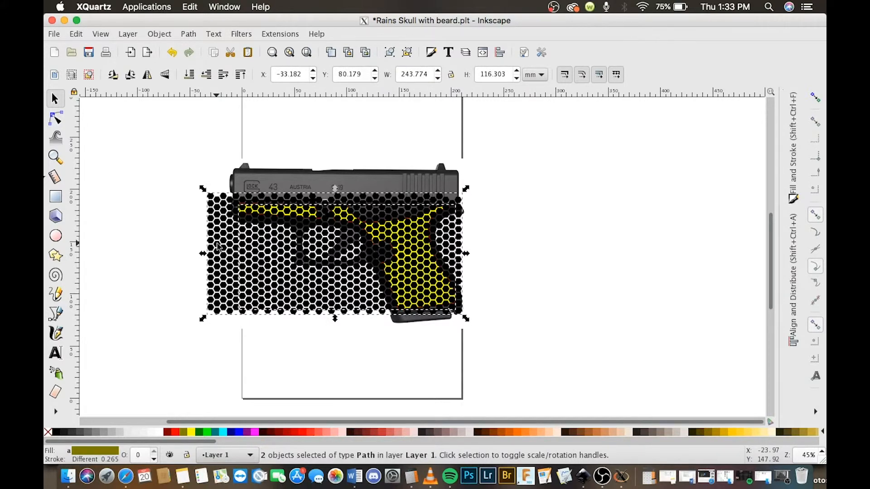
pyautogui.hotkey('ctrl', '-')
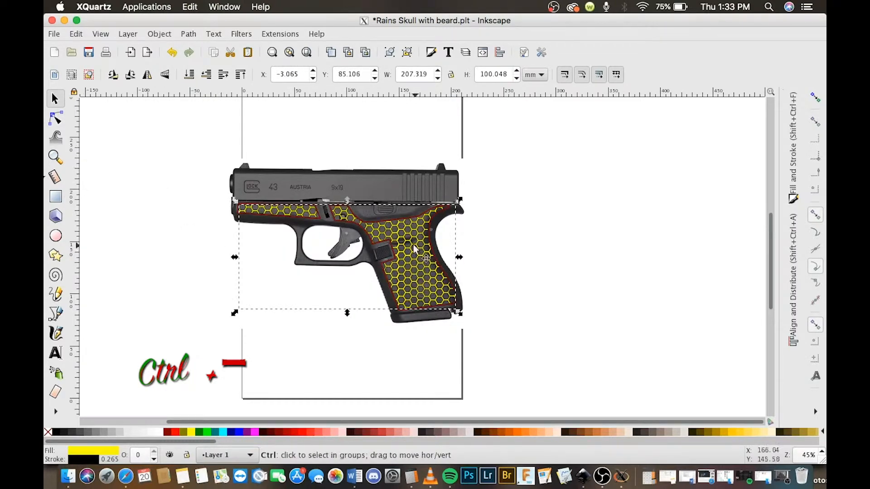
# Step: Undo the subtraction of the hexagon pattern from the yellow shapes
pyautogui.hotkey('ctrl', 'z')
pyautogui.scroll(2, 412, 248)
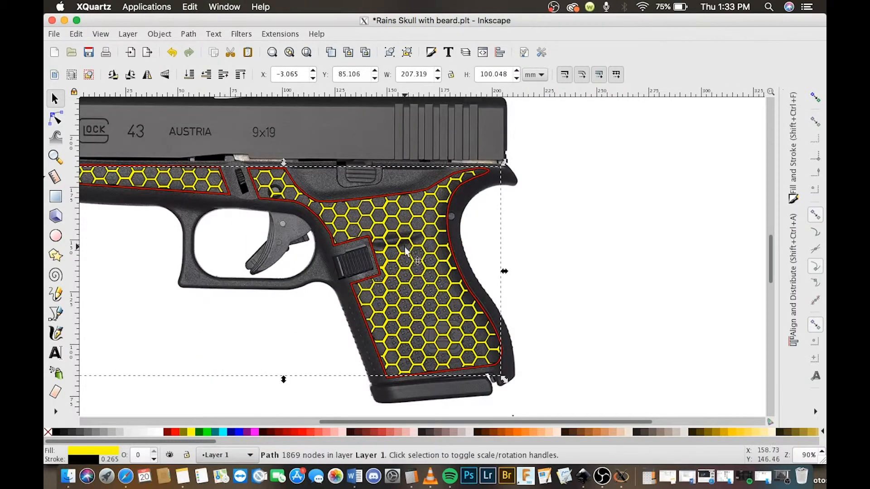
pyautogui.hotkey('ctrl', 'z')
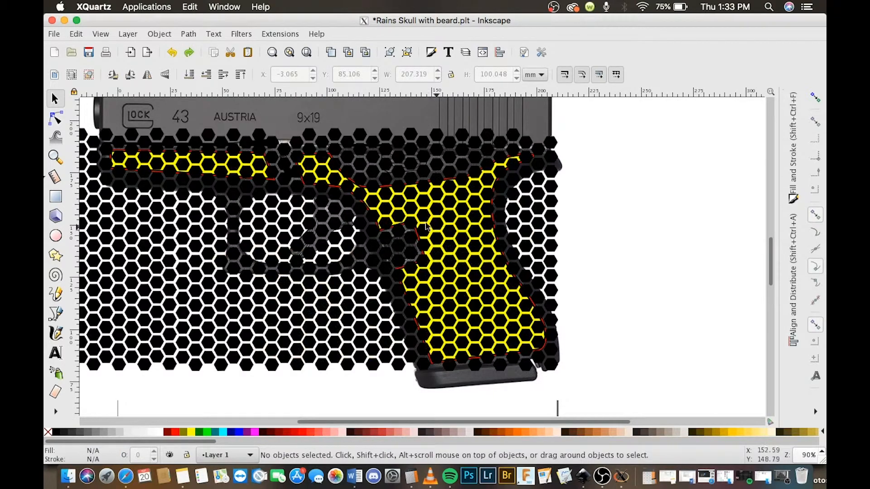
# Step: Intersect the hexagon pattern with the yellow grip and frame shapes so only the hexagons inside them are kept
pyautogui.click(209, 164)
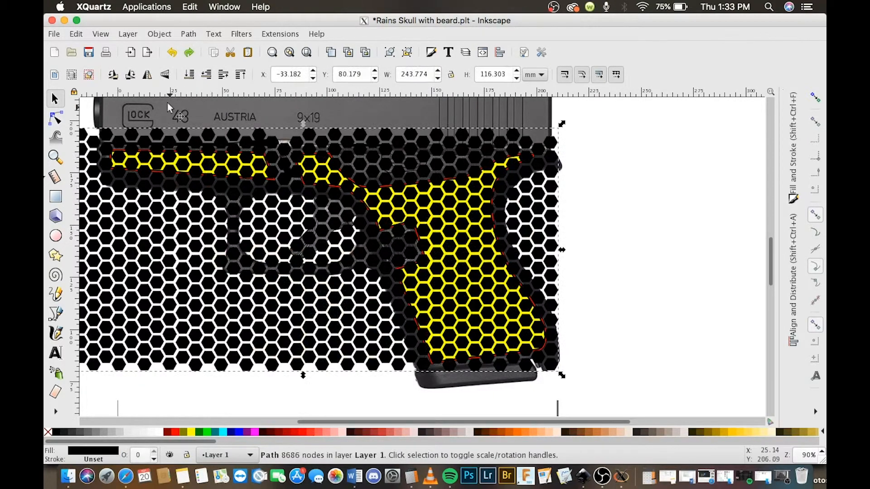
pyautogui.click(193, 78)
pyautogui.click(213, 162)
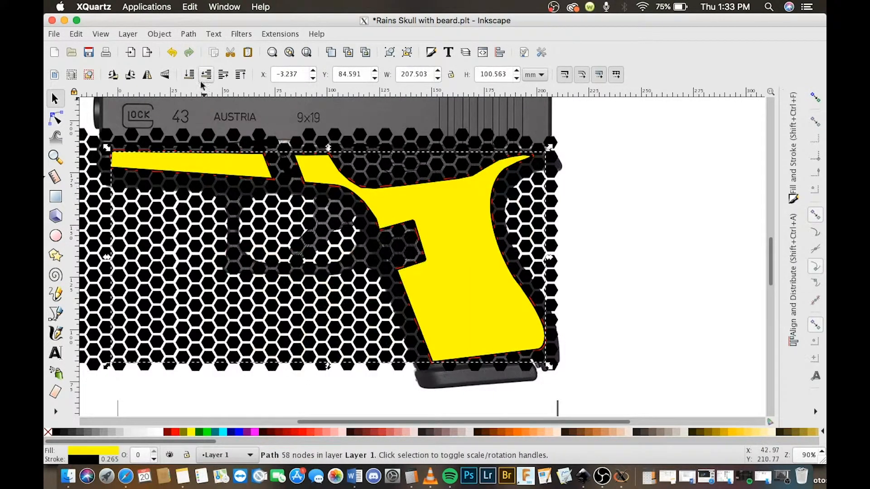
pyautogui.click(210, 75)
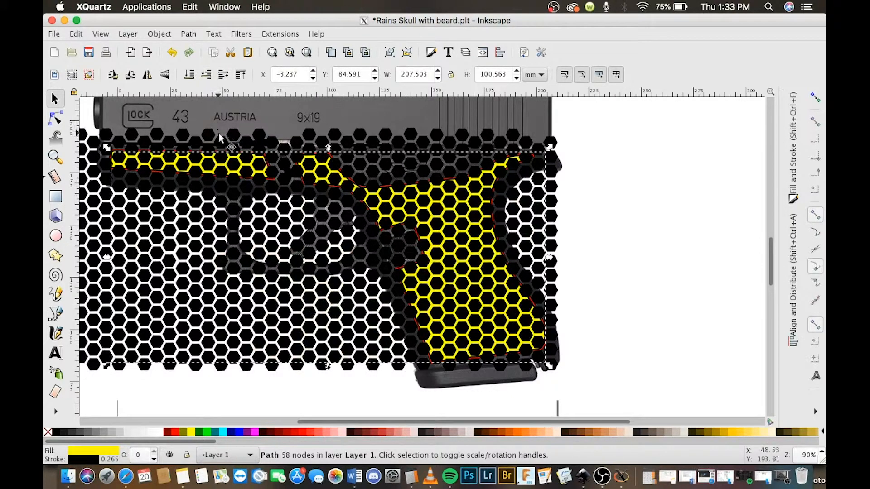
pyautogui.keyDown('shift'); pyautogui.click(222, 142); pyautogui.keyUp('shift')
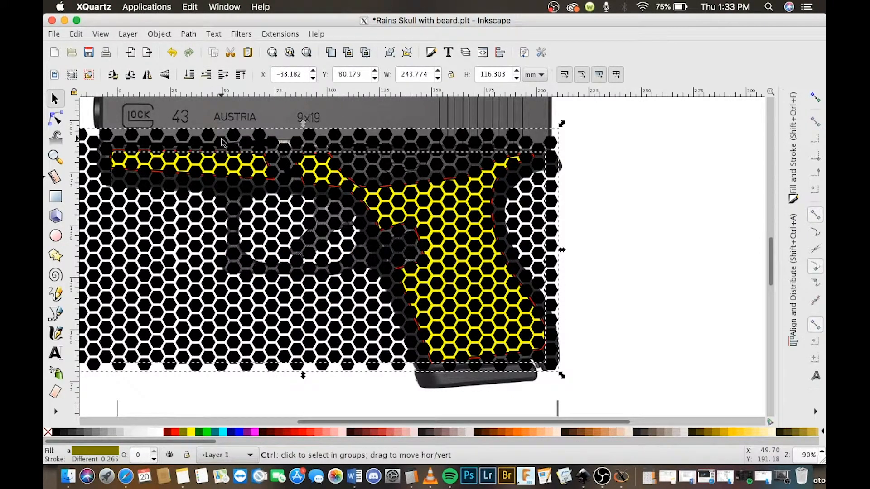
pyautogui.hotkey('ctrl', 'shift', 'c')
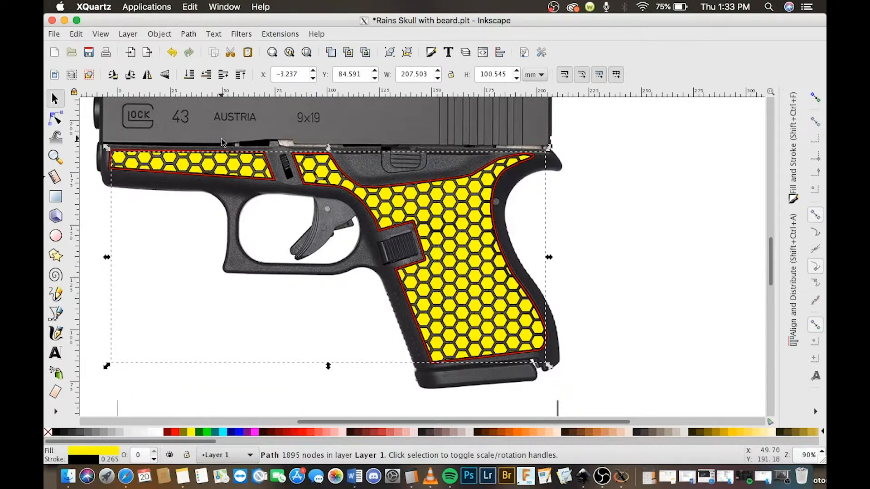
# Step: Fill the trimmed hexagons with black and delete the pistol photo behind them
pyautogui.click(420, 222)
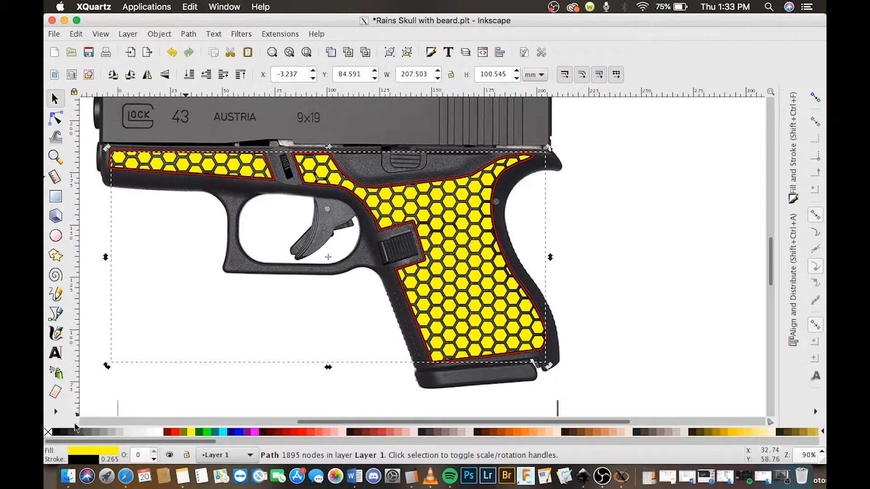
pyautogui.click(53, 434)
pyautogui.click(319, 133)
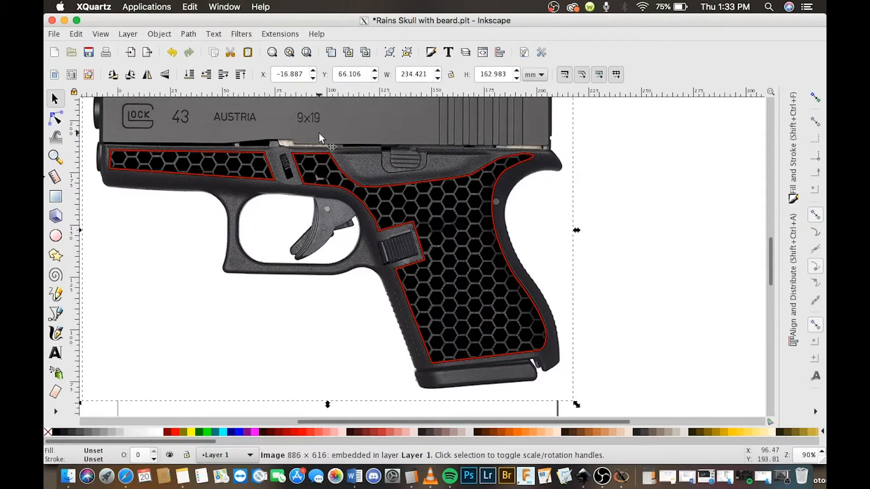
pyautogui.press('Delete')
pyautogui.hscroll(-5, 313, 165)
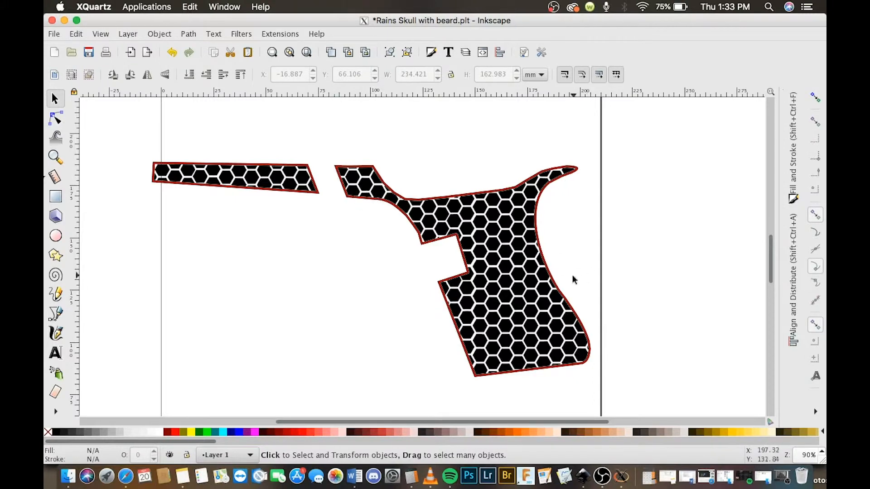
# Step: Import the file Rains Skull with beard.svg into the drawing
pyautogui.hscroll(8, 527, 276)
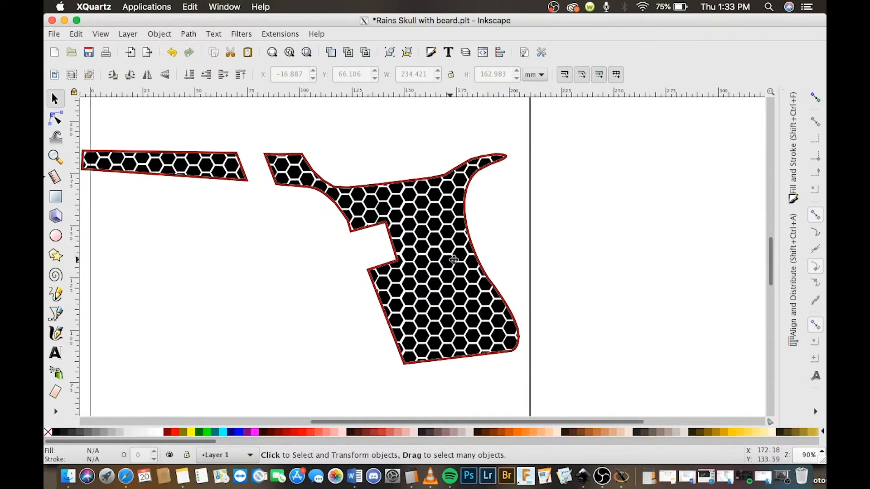
pyautogui.hotkey('ctrl', 'i')
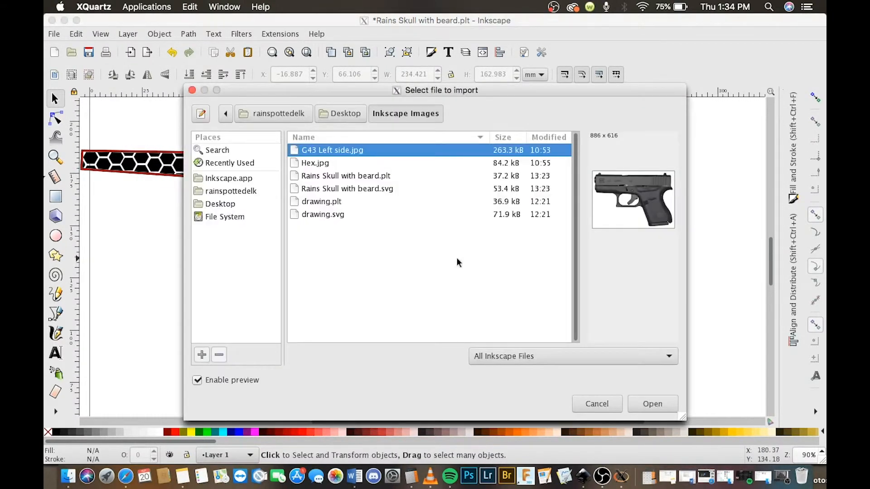
pyautogui.click(321, 176)
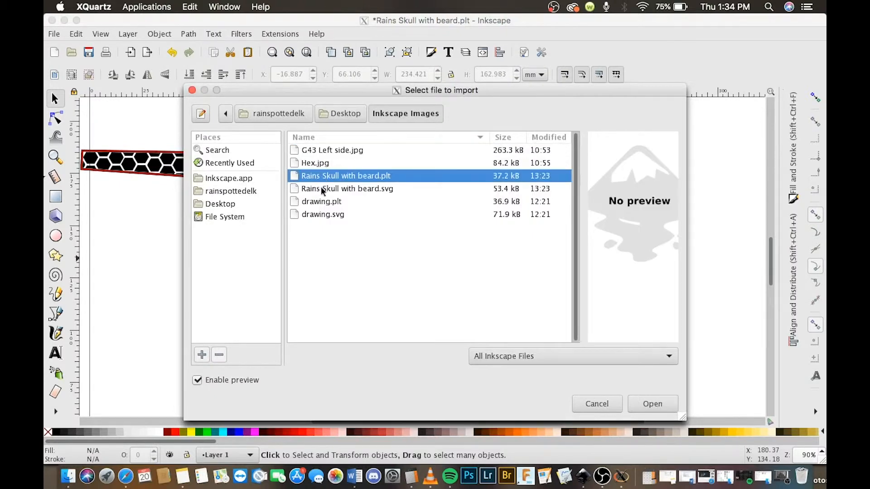
pyautogui.click(321, 188)
pyautogui.click(319, 202)
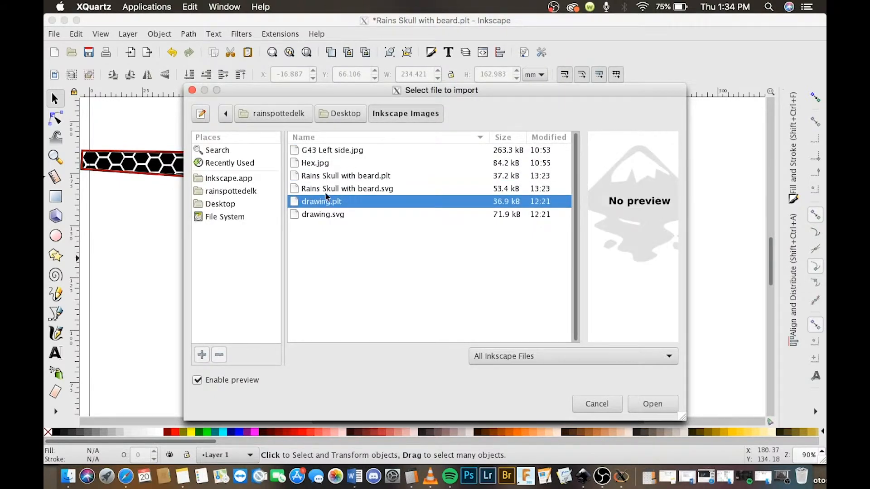
pyautogui.press('Up')
pyautogui.click(665, 403)
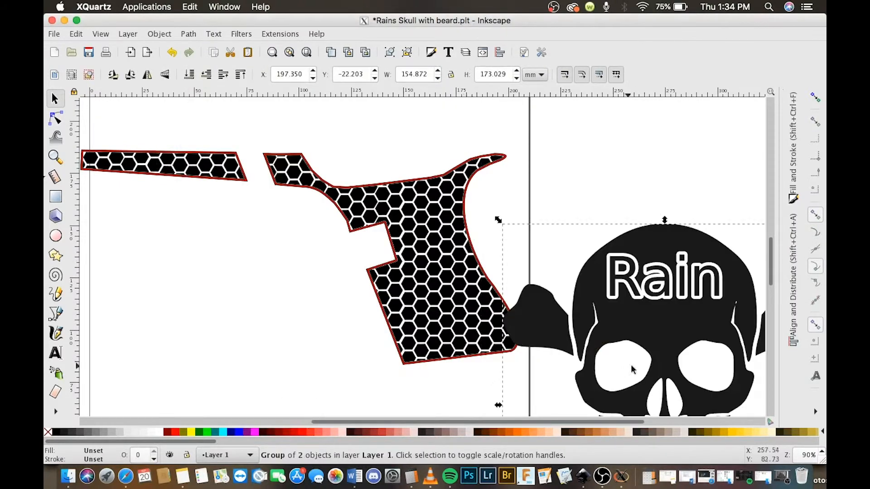
# Step: Scale the skull artwork proportionally to about 41.8 by 46.7 mm and place it over the lower part of the grip
pyautogui.moveTo(661, 316); pyautogui.dragTo(607, 247)
pyautogui.hscroll(6, 607, 247)
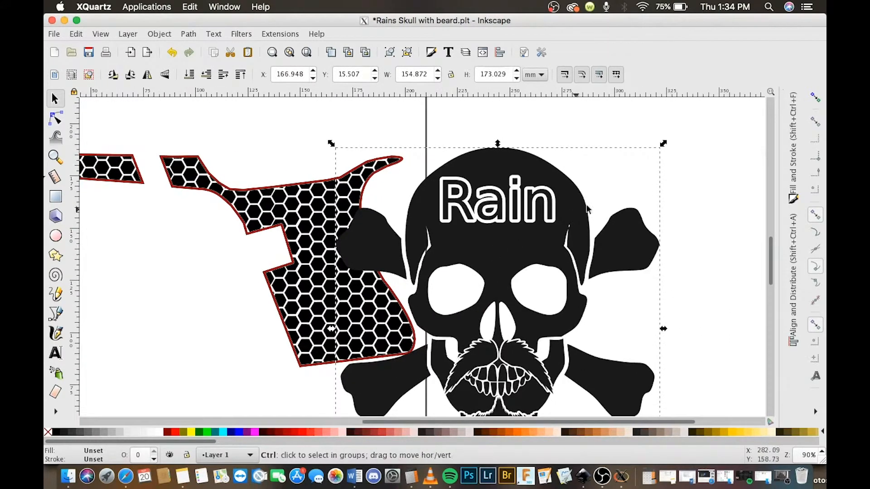
pyautogui.moveTo(664, 142); pyautogui.dragTo(542, 279)
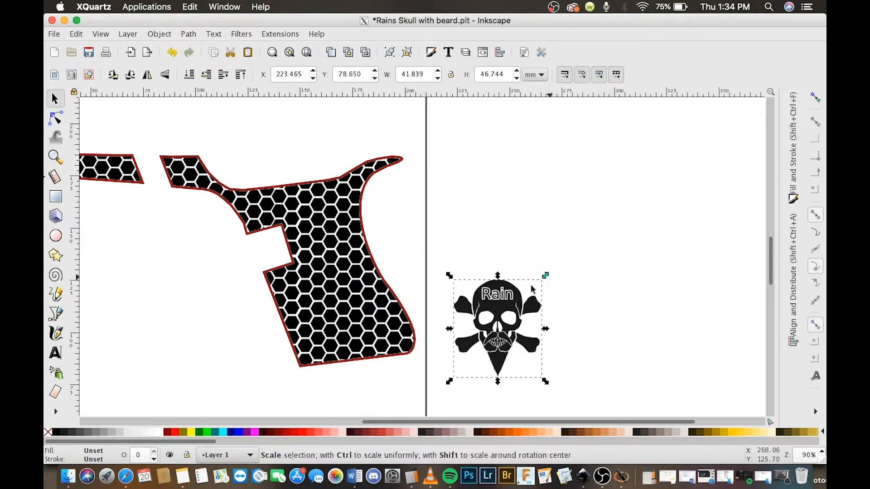
pyautogui.moveTo(496, 308); pyautogui.dragTo(329, 284)
# Step: Fill the skull with magenta and nudge it so it sits centred across the lower grip
pyautogui.click(255, 431)
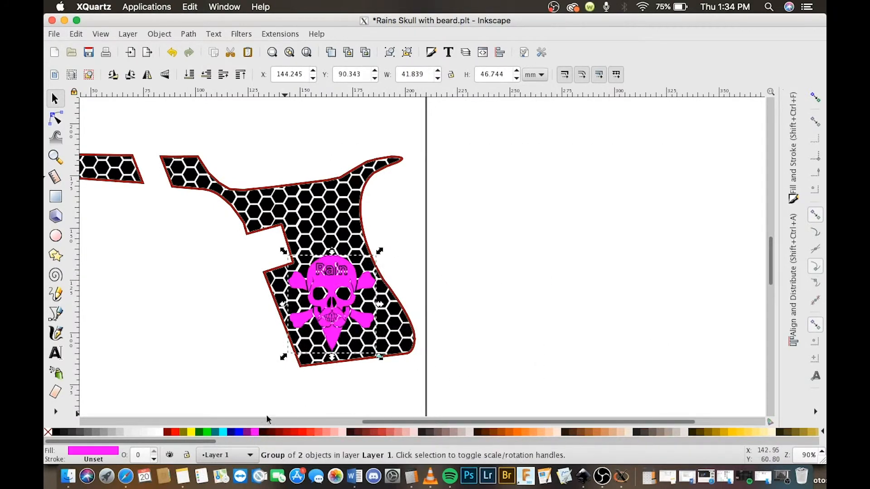
pyautogui.scroll(5, 329, 303)
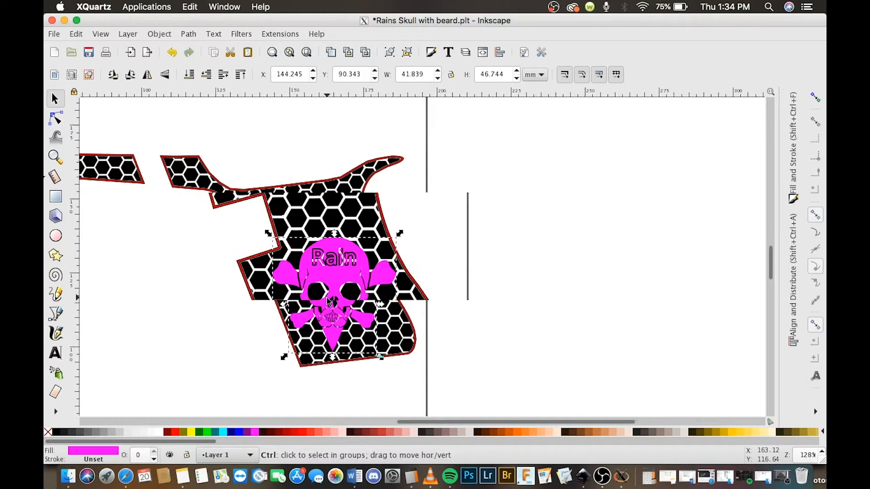
pyautogui.scroll(-2, 400, 269)
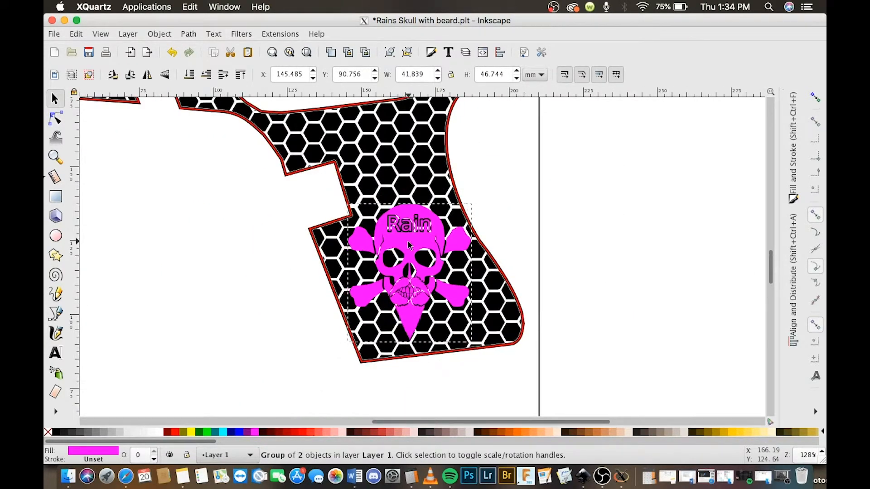
pyautogui.moveTo(407, 246); pyautogui.dragTo(407, 246)
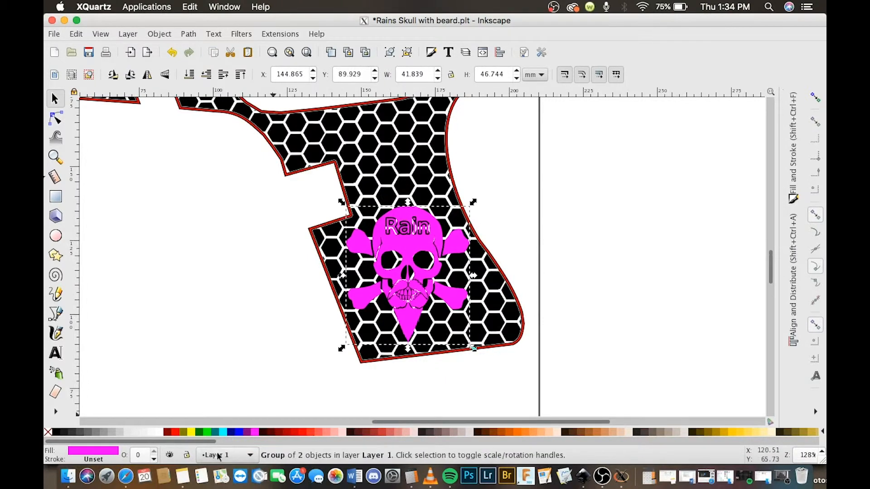
# Step: Try other palette colours such as blue on the skull and settle on a yellow fill
pyautogui.click(223, 432)
pyautogui.click(234, 432)
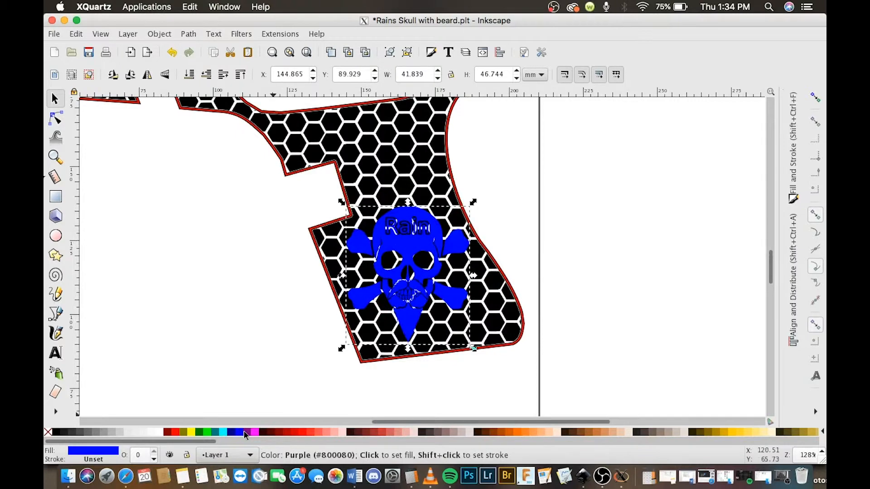
pyautogui.click(247, 431)
pyautogui.click(190, 432)
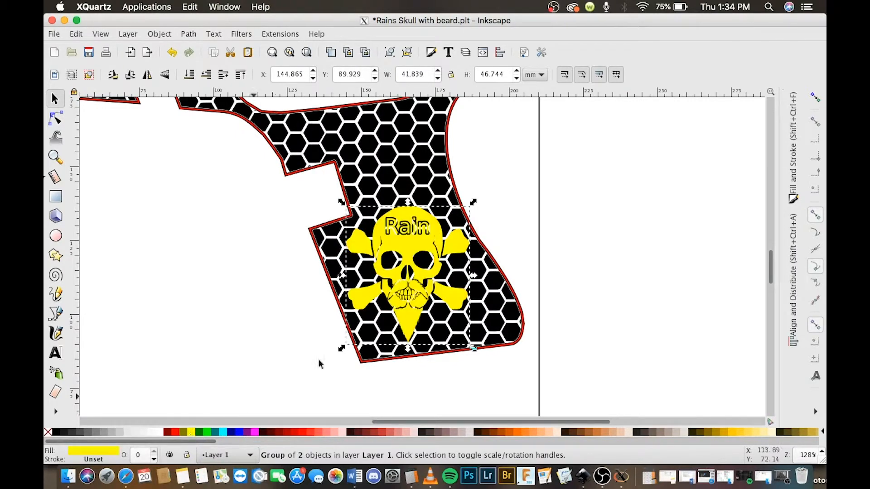
# Step: Duplicate the skull and expand the copy slightly outward with a dynamic offset to form a border shape around it
pyautogui.scroll(2, 424, 286)
pyautogui.hscroll(2, 423, 285)
pyautogui.scroll(1, 420, 278)
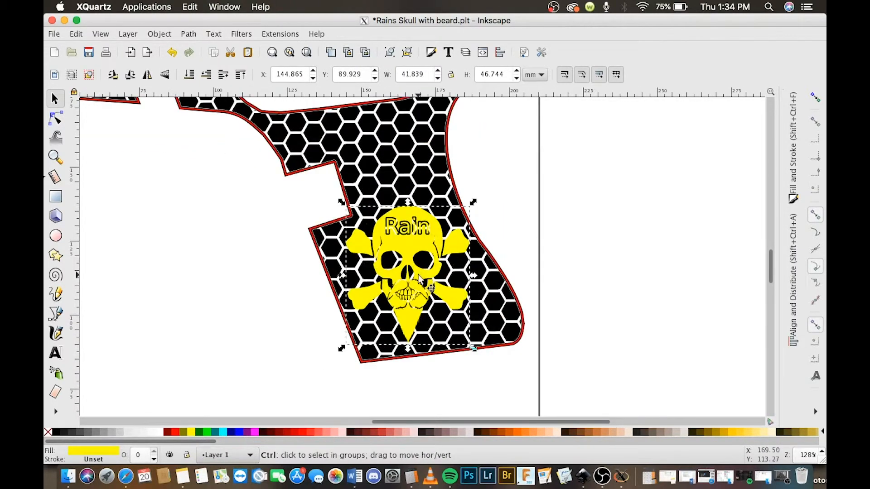
pyautogui.hotkey('ctrl', 'd')
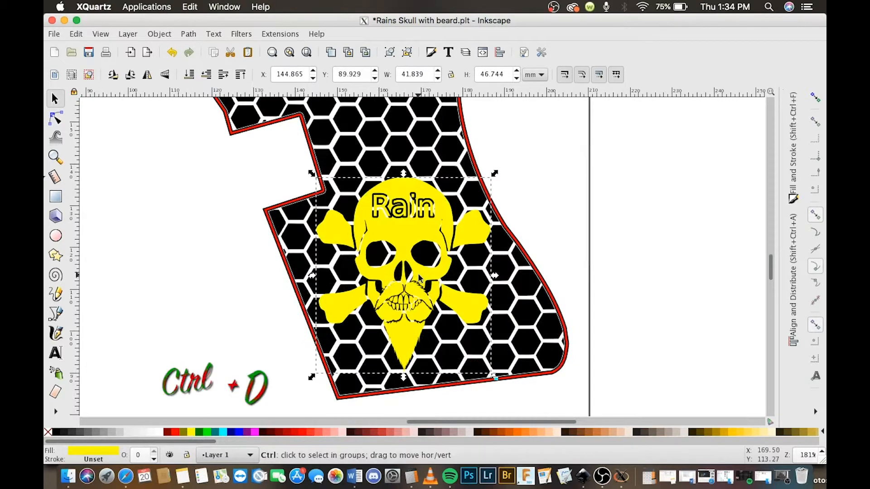
pyautogui.hotkey('ctrl', 'j')
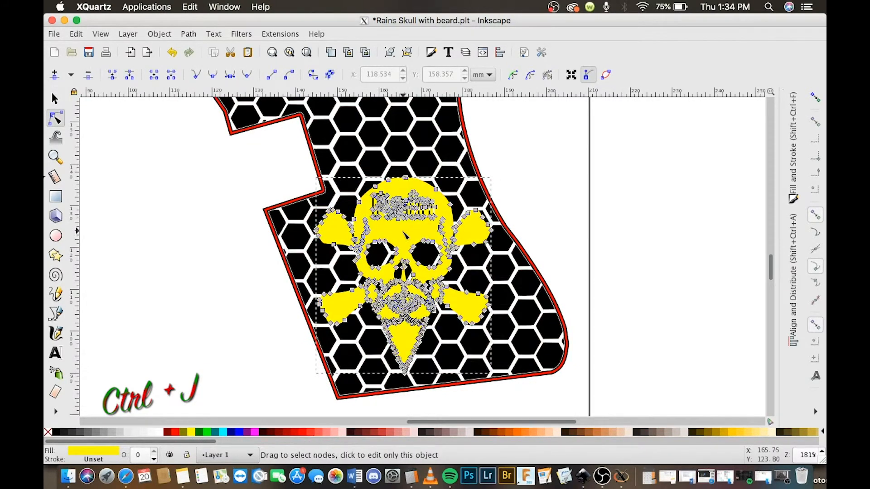
pyautogui.click(59, 106)
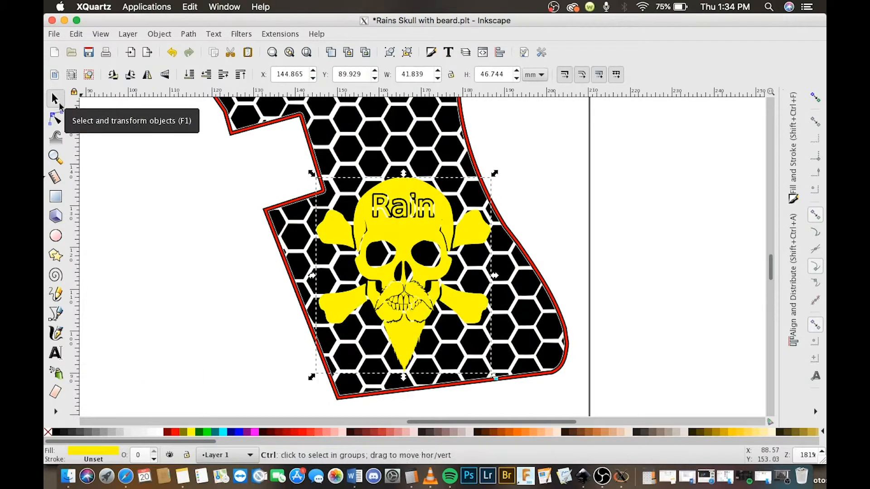
pyautogui.press('F2')
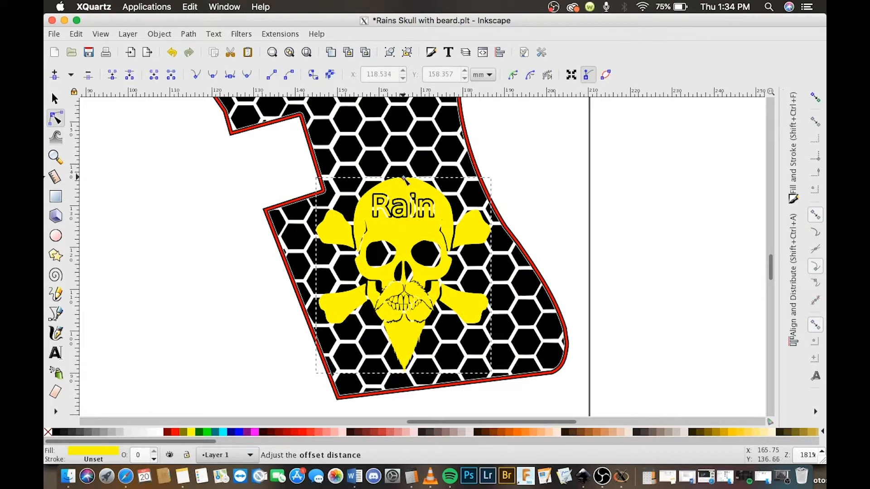
pyautogui.moveTo(403, 175); pyautogui.dragTo(404, 172)
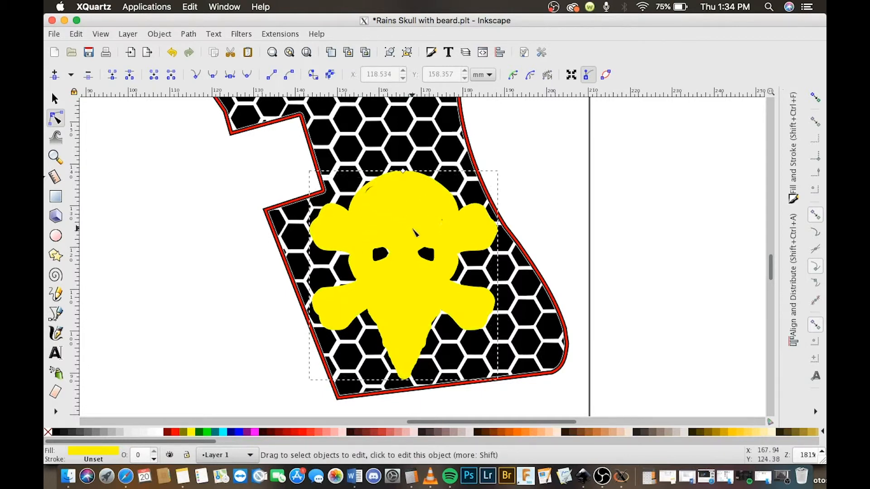
# Step: Try to merge the yellow skull border into a solid silhouette by converting it to a path, breaking it apart and uniting the pieces
pyautogui.hotkey('ctrl', 'shift', 'c')
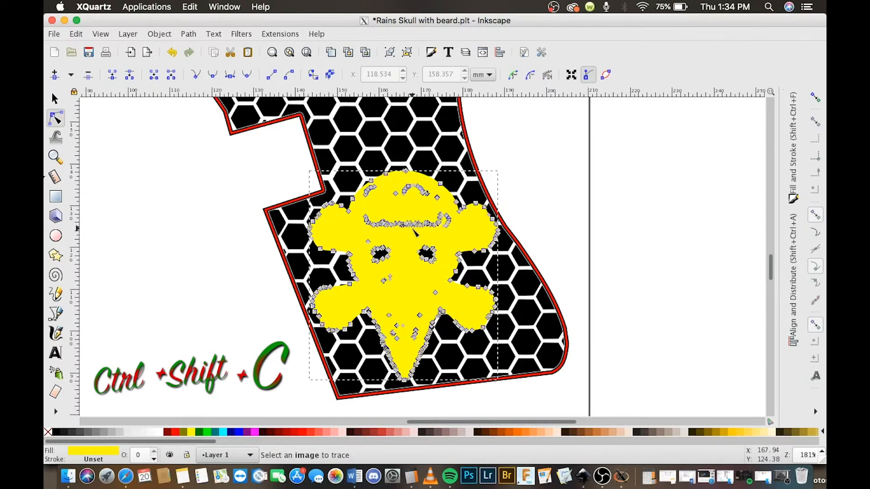
pyautogui.hotkey('ctrl', 'shift', 'k')
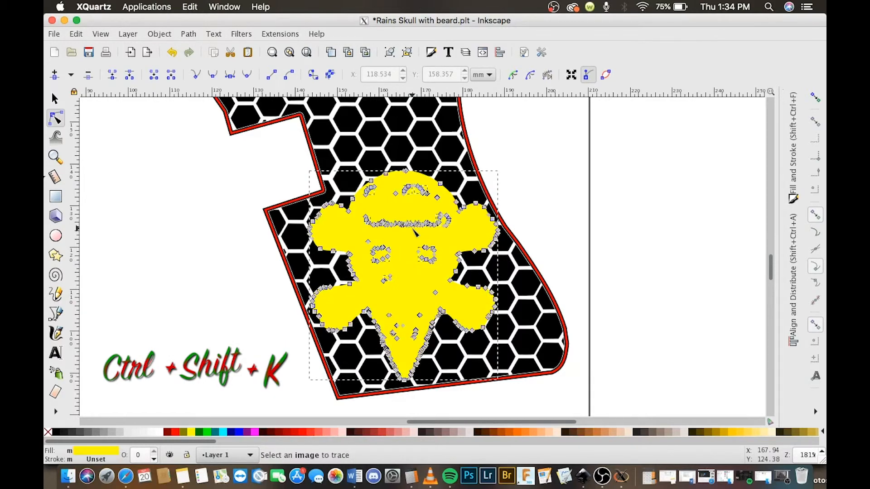
pyautogui.hotkey('ctrl', 'shift', '+')
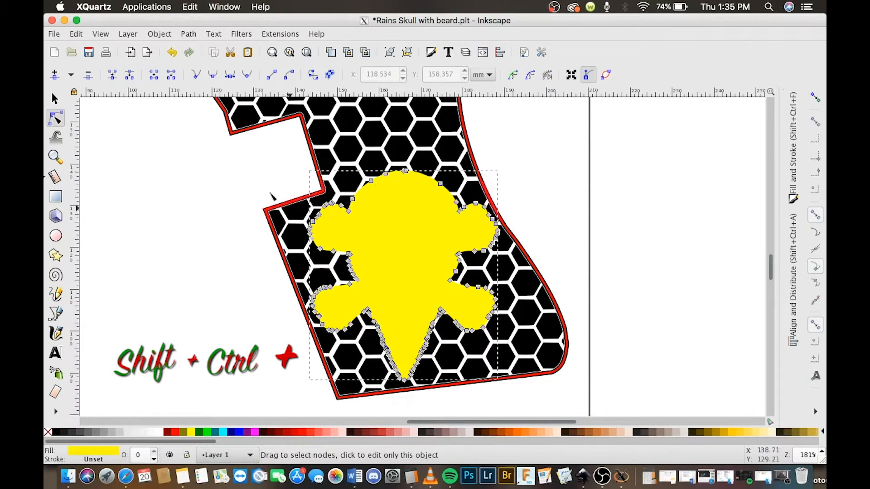
pyautogui.hotkey('ctrl', 'z')
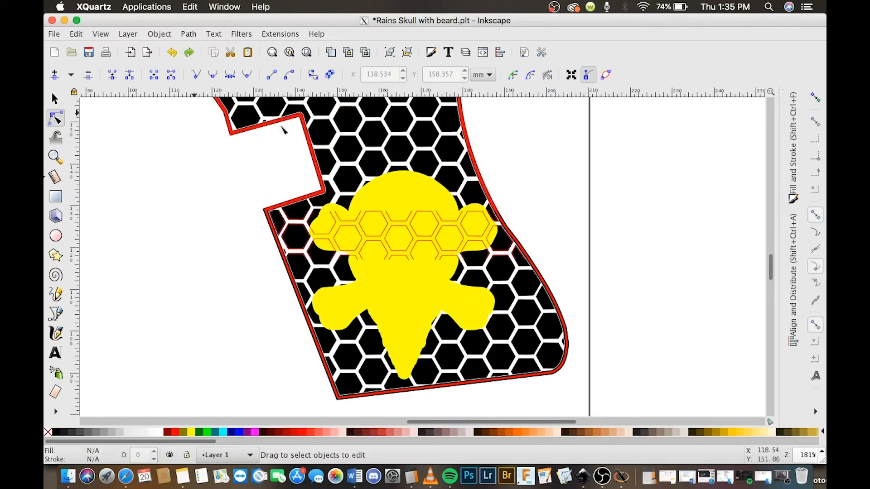
# Step: Try to convert the yellow skull border to a path again and select the path inside its group
pyautogui.click(55, 98)
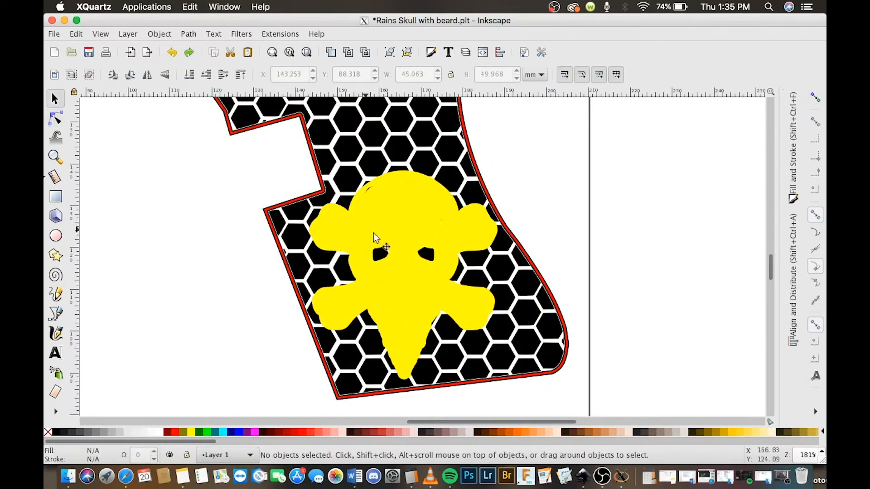
pyautogui.click(388, 241)
pyautogui.hotkey('shift', 'ctrl', 'c')
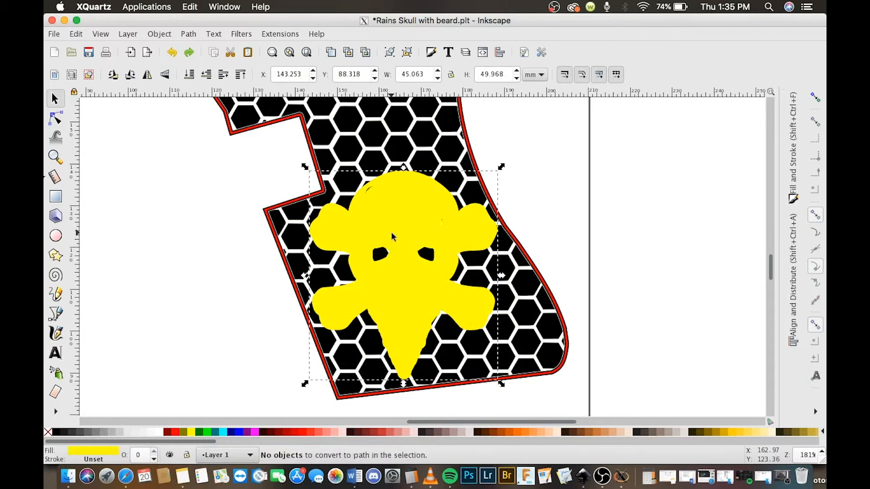
pyautogui.keyDown('ctrl'); pyautogui.click(392, 235); pyautogui.keyUp('ctrl')
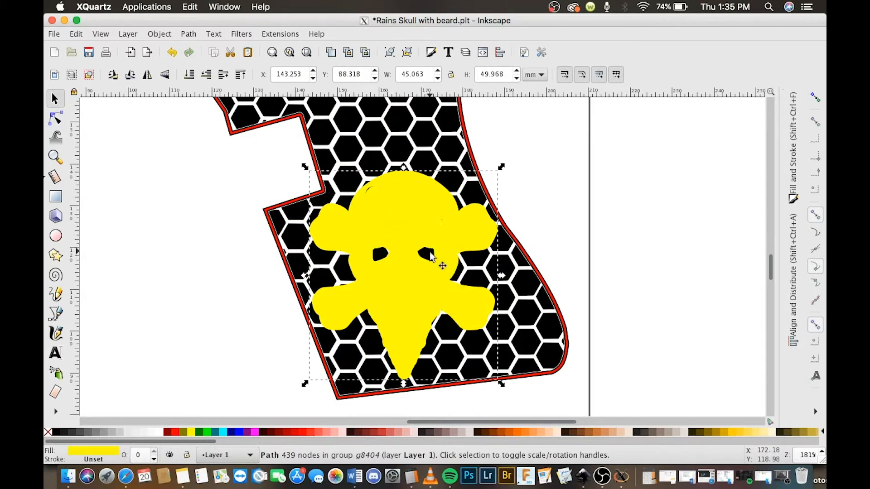
# Step: Subtract the solid yellow skull silhouette from the black hexagon pattern with a Difference operation
pyautogui.scroll(1, 391, 217)
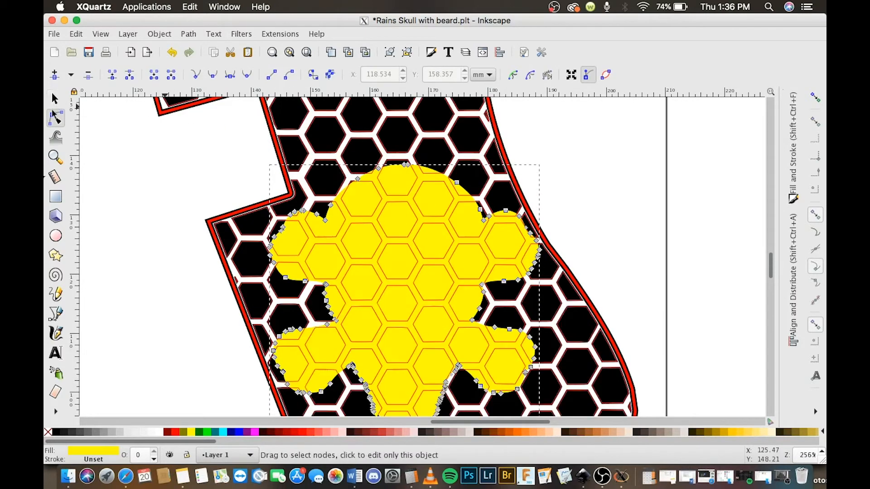
pyautogui.keyDown('ctrl'); pyautogui.keyDown('alt'); pyautogui.click(390, 218); pyautogui.keyUp('alt'); pyautogui.keyUp('ctrl')
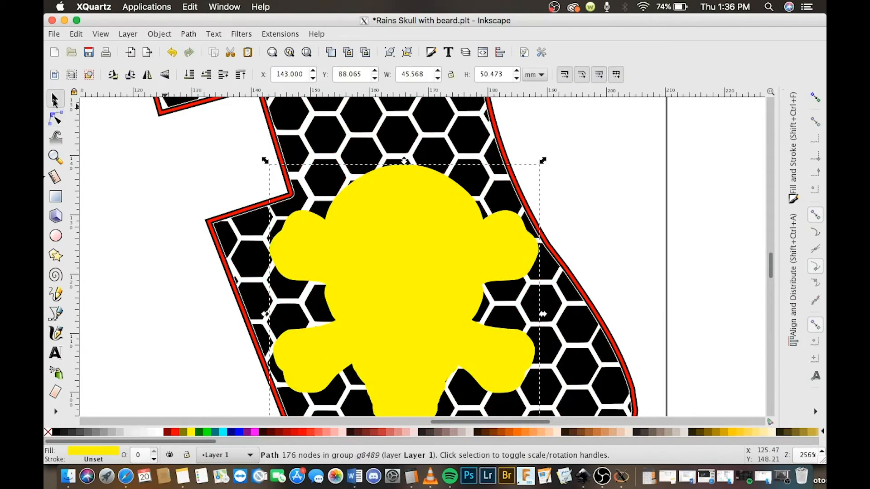
pyautogui.keyDown('shift'); pyautogui.click(319, 137); pyautogui.keyUp('shift')
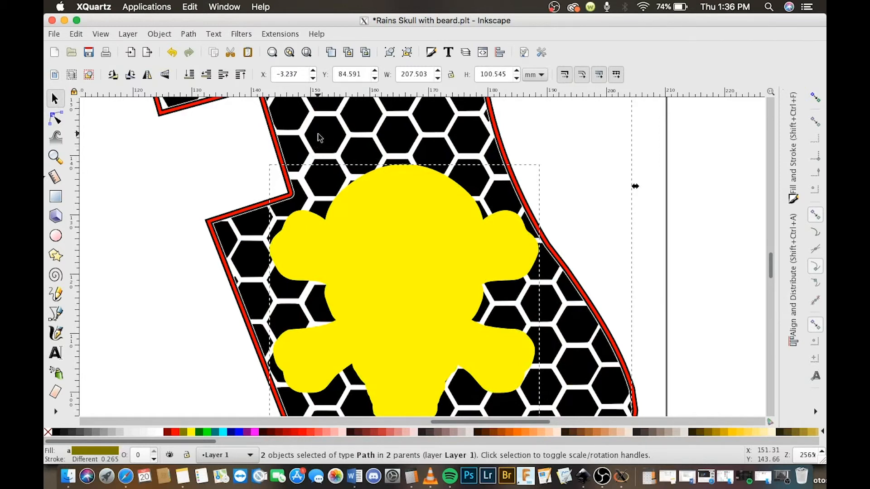
pyautogui.hotkey('ctrl', '-')
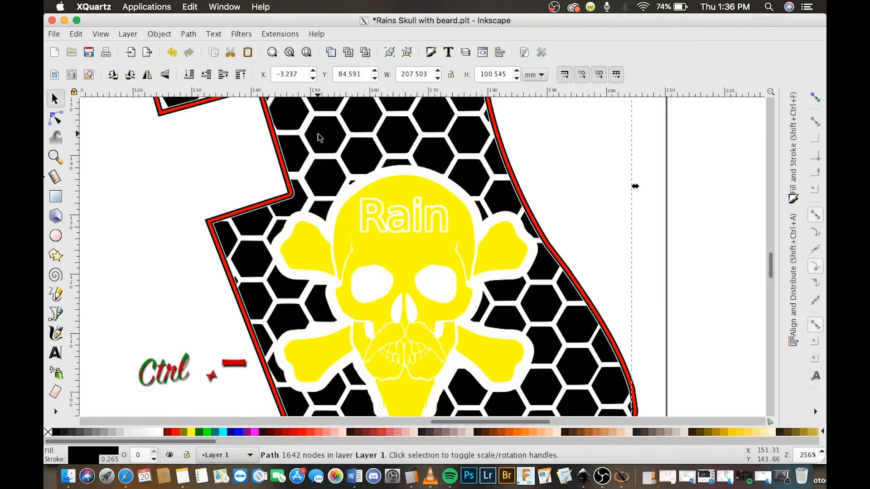
# Step: Fill the skull on the grip with black and deselect it
pyautogui.click(403, 227)
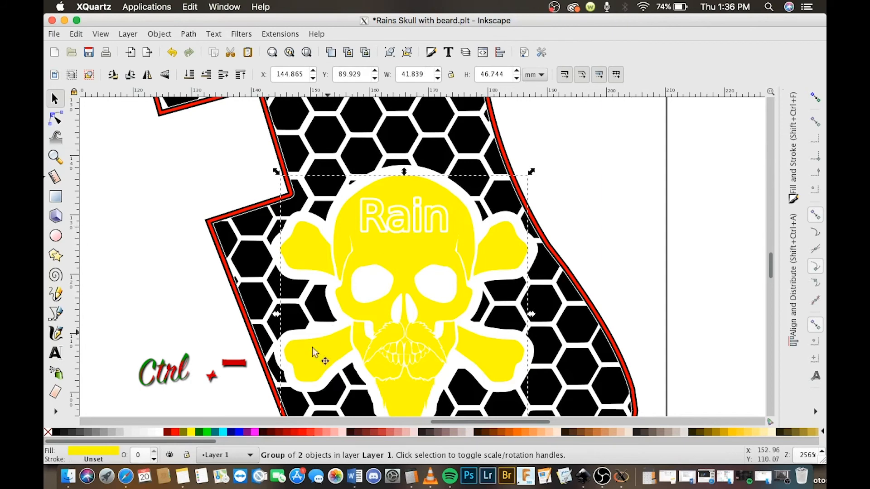
pyautogui.click(57, 433)
pyautogui.scroll(2, 379, 293)
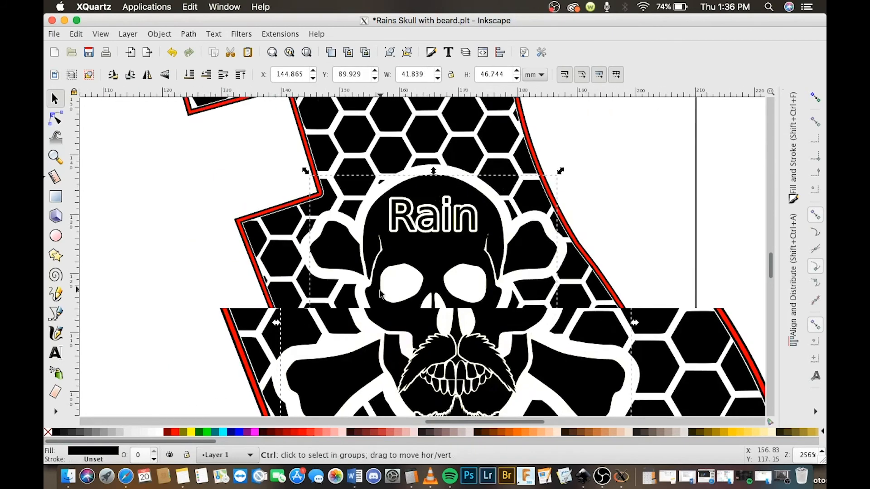
pyautogui.scroll(-3, 379, 294)
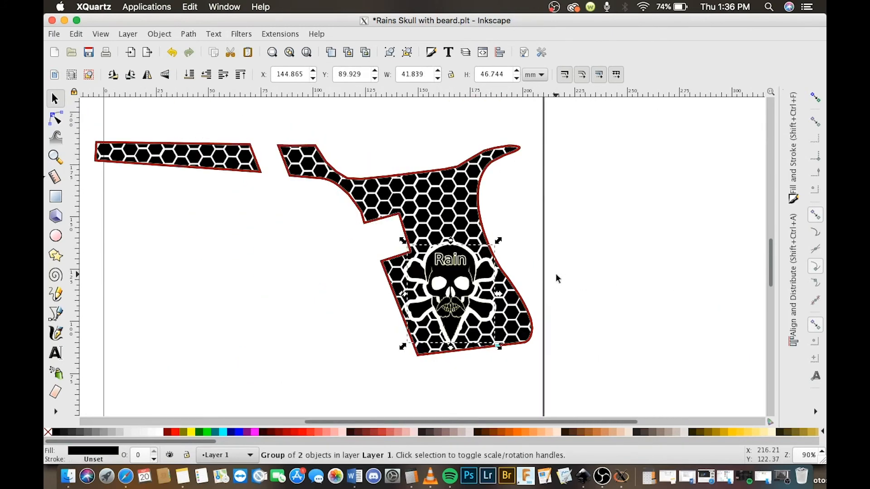
pyautogui.hscroll(-3, 555, 274)
pyautogui.click(614, 255)
pyautogui.hscroll(-3, 616, 237)
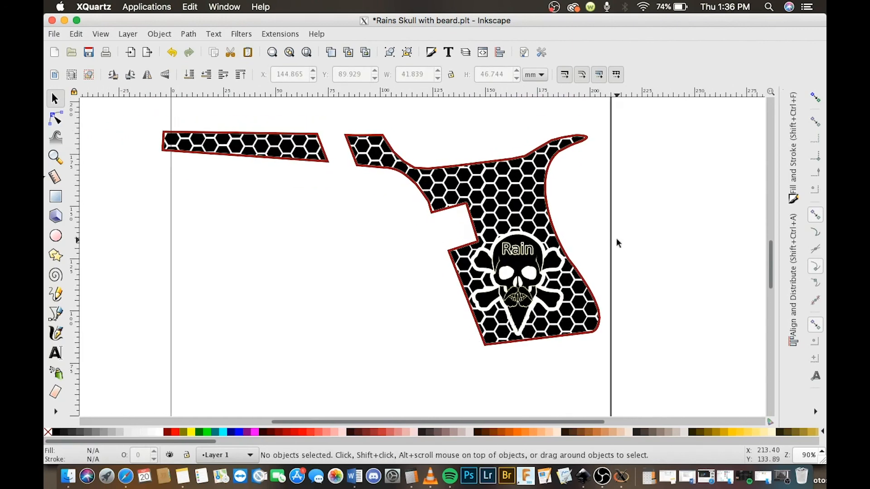